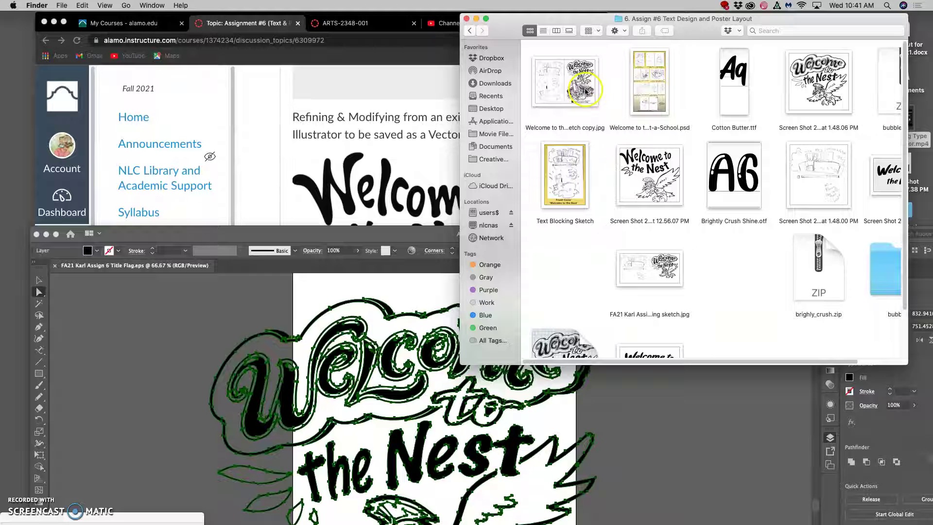
- Preview the 1.48.06 PM screenshot of the Welcome to the Nest sketch, and close the preview
{"action": "left_click", "coordinate": [837, 98]}
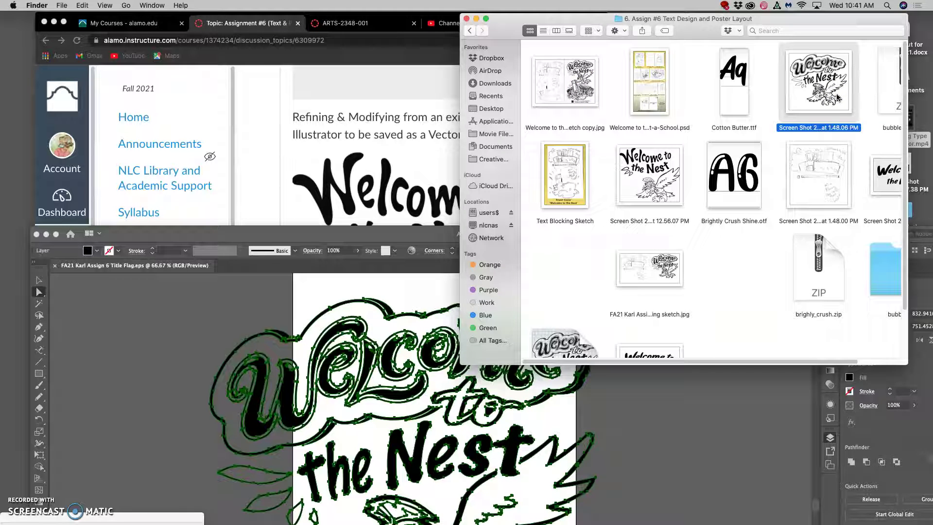
{"action": "key", "text": "space"}
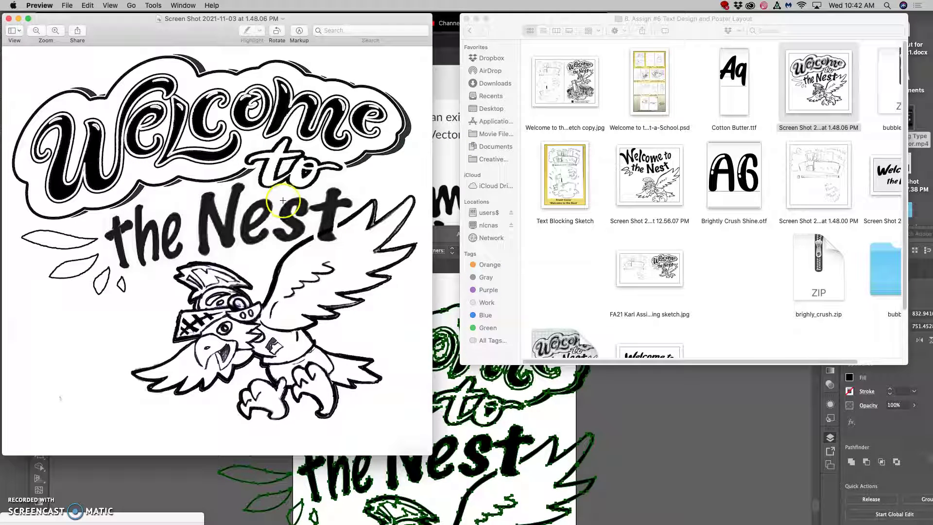
{"action": "left_click", "coordinate": [9, 18]}
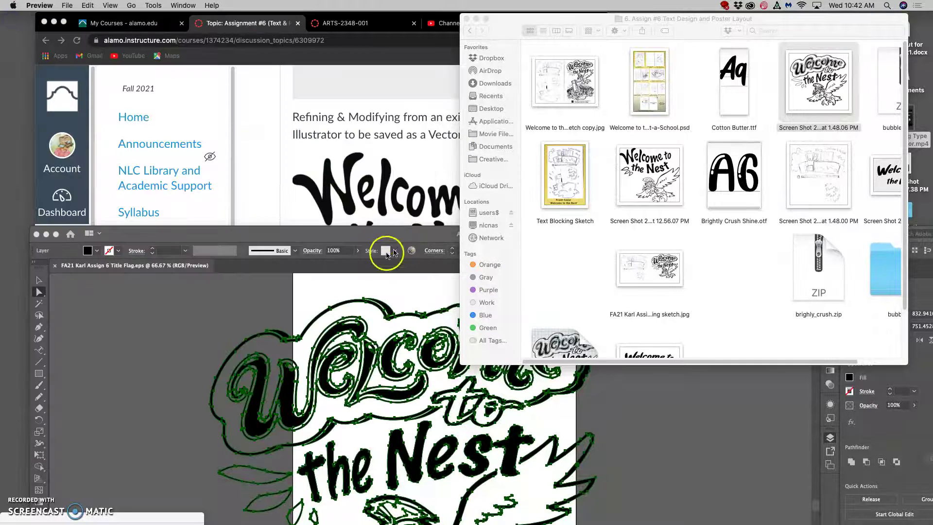
- Switch to Illustrator, move its window up so the whole artboard shows, and deselect the traced artwork
{"action": "left_click", "coordinate": [377, 236]}
{"action": "left_click_drag", "start_coordinate": [386, 237], "coordinate": [384, 31]}
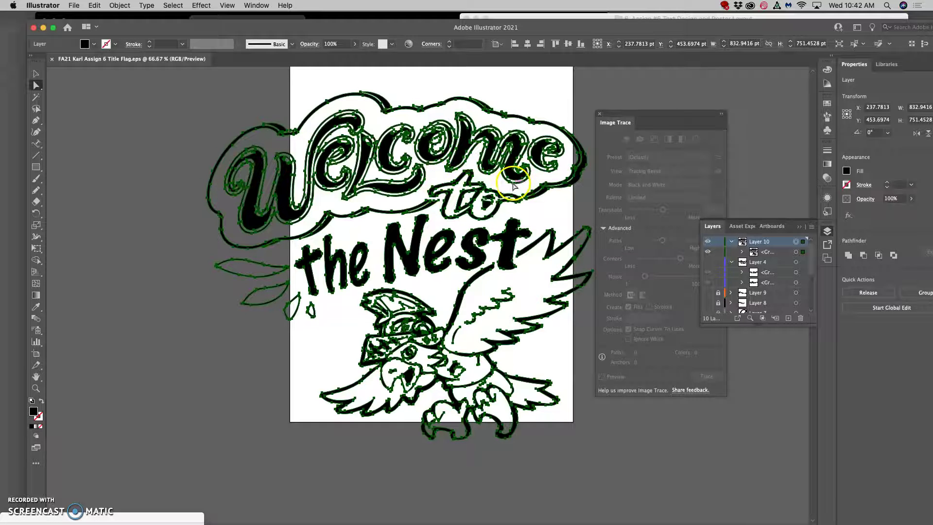
{"action": "left_click", "coordinate": [556, 221]}
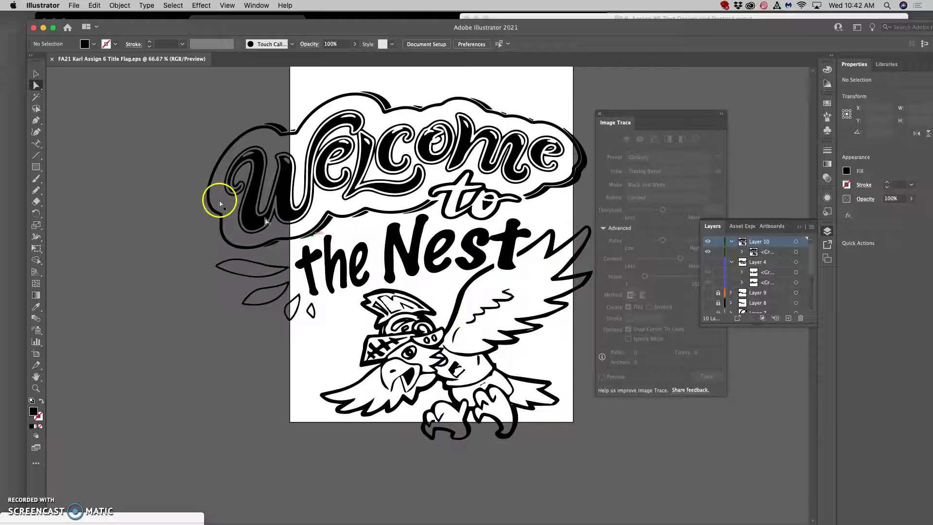
- Lasso the entire eagle mascot below the lettering, including its raised wing, and cut it from Layer 10
{"action": "left_click", "coordinate": [36, 109]}
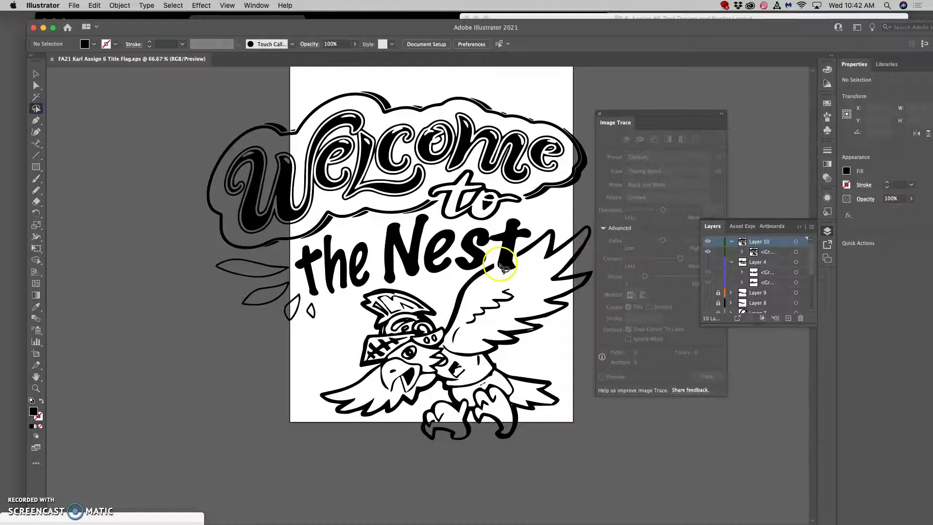
{"action": "left_click_drag", "start_coordinate": [471, 274], "coordinate": [428, 290]}
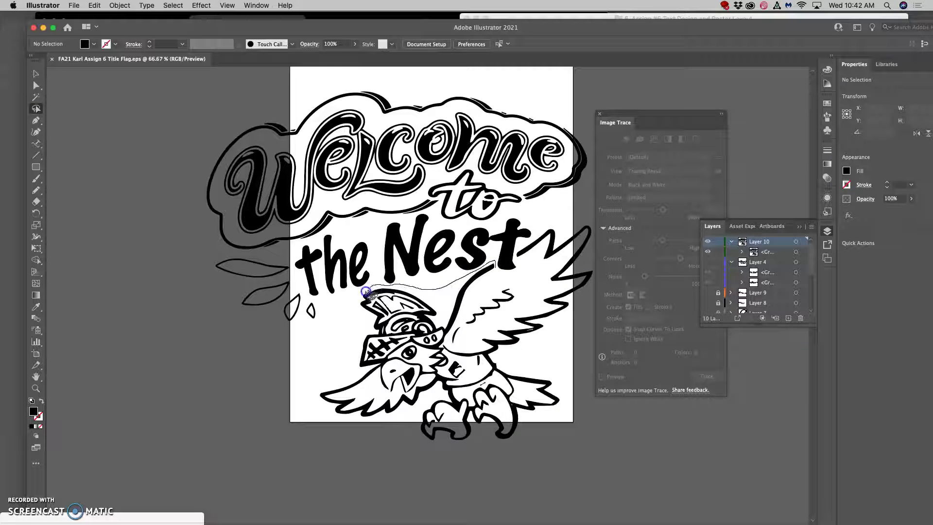
{"action": "left_click_drag", "start_coordinate": [342, 329], "coordinate": [310, 404]}
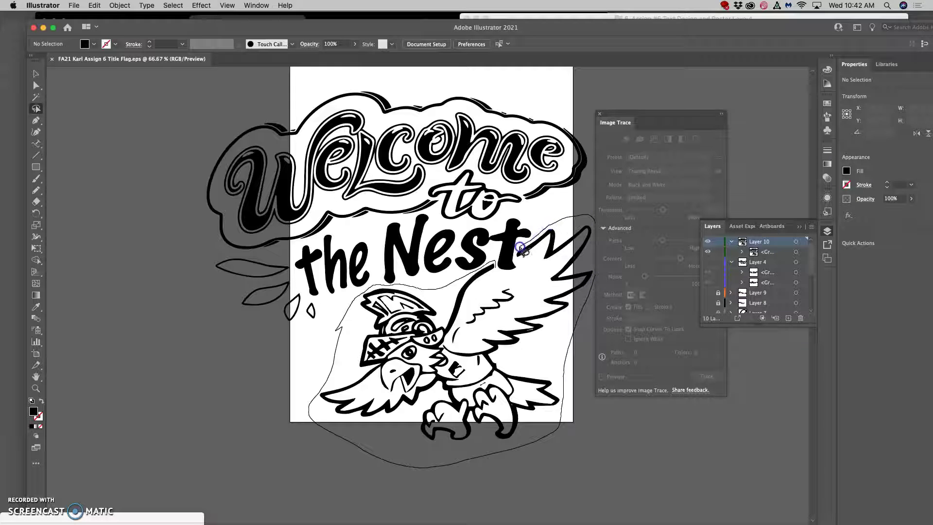
{"action": "left_click_drag", "start_coordinate": [498, 270], "coordinate": [497, 269]}
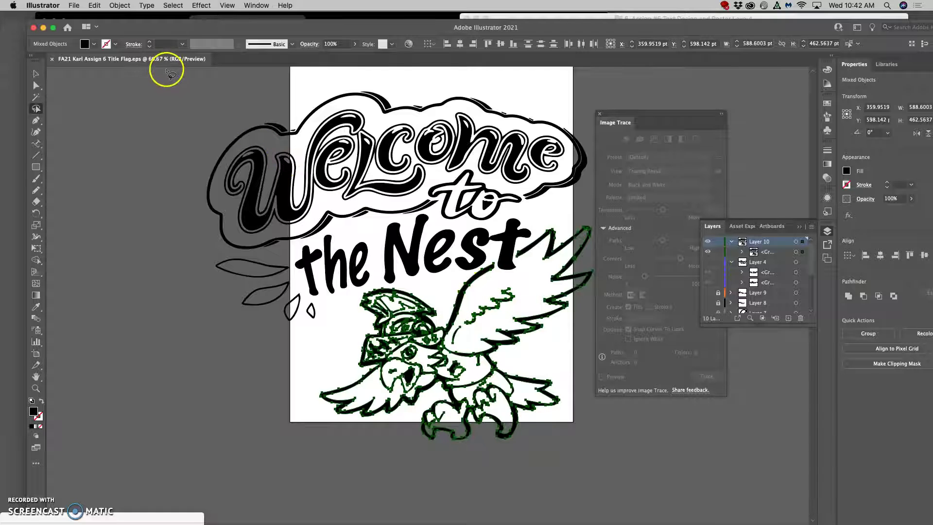
{"action": "left_click", "coordinate": [94, 6]}
{"action": "left_click", "coordinate": [108, 43]}
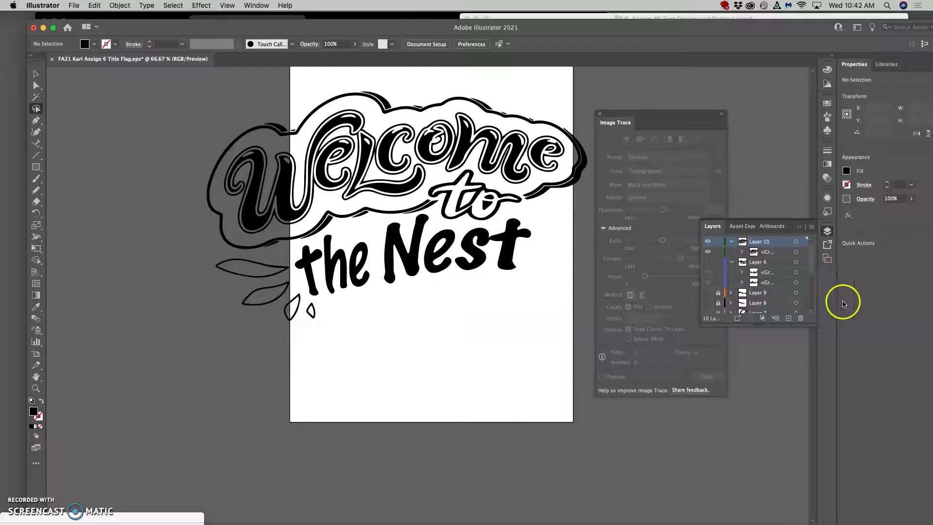
- Create a new layer above Layer 10 and paste the eagle mascot into it at its original position
{"action": "left_click", "coordinate": [788, 319]}
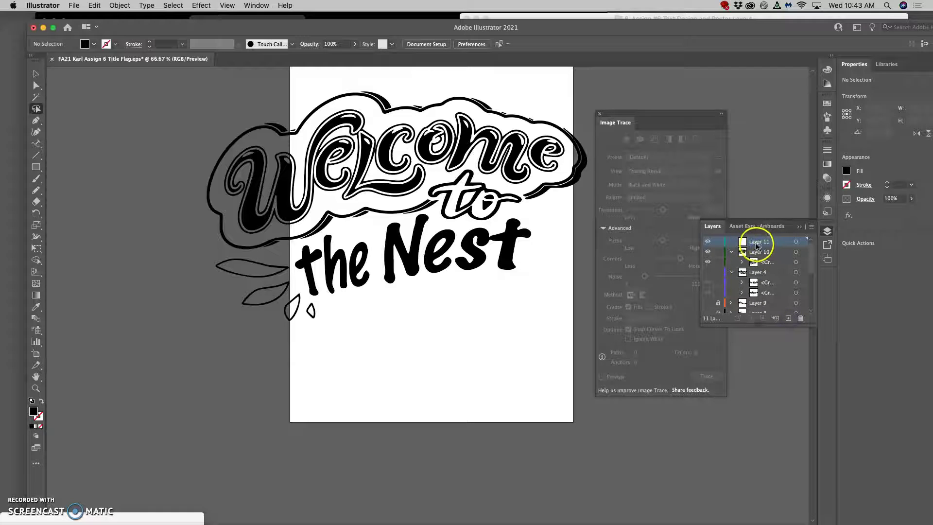
{"action": "left_click", "coordinate": [782, 242]}
{"action": "left_click", "coordinate": [795, 242]}
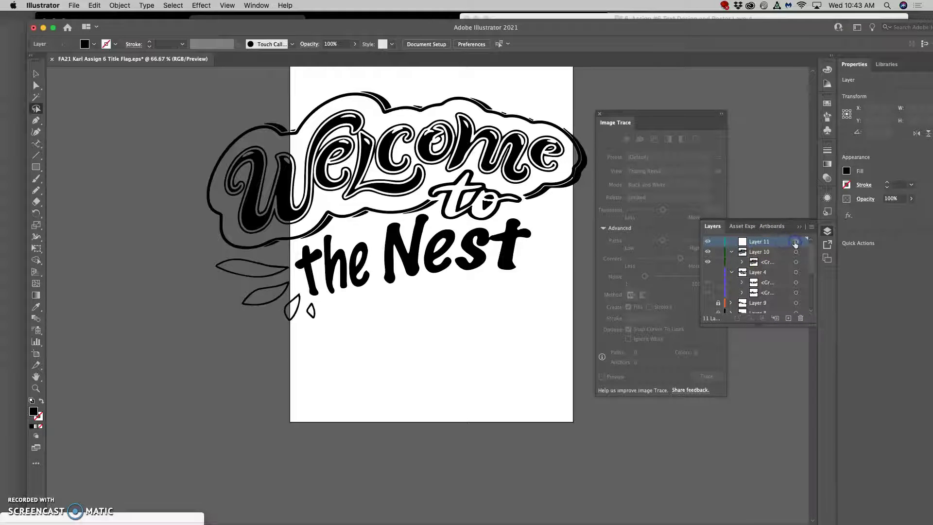
{"action": "left_click", "coordinate": [95, 6]}
{"action": "left_click", "coordinate": [120, 87]}
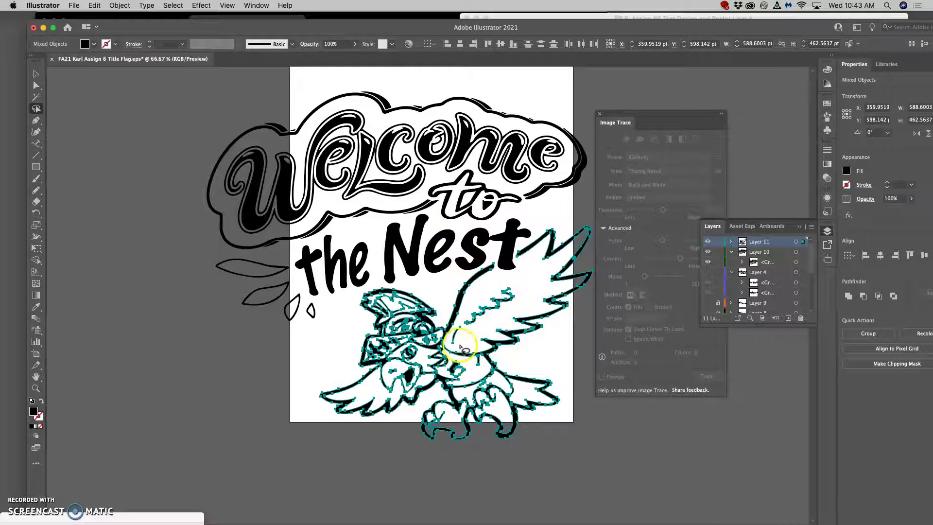
- Hide and lock Layer 11, which holds the eagle mascot
{"action": "left_click", "coordinate": [707, 241]}
{"action": "left_click", "coordinate": [707, 242]}
{"action": "left_click", "coordinate": [707, 241]}
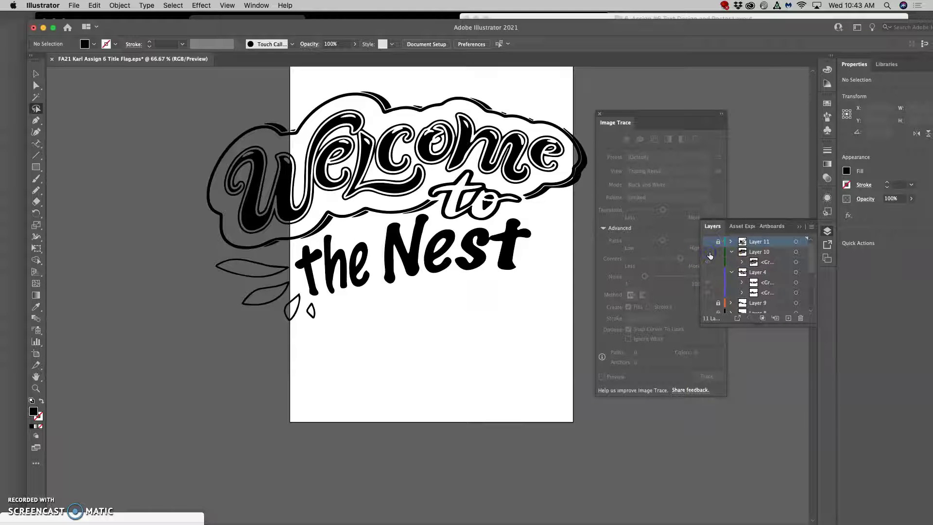
- Select the Layer 10 lettering and examine its traced outlines and border accents for rough shapes
{"action": "left_click", "coordinate": [795, 251]}
{"action": "key", "text": "super+y"}
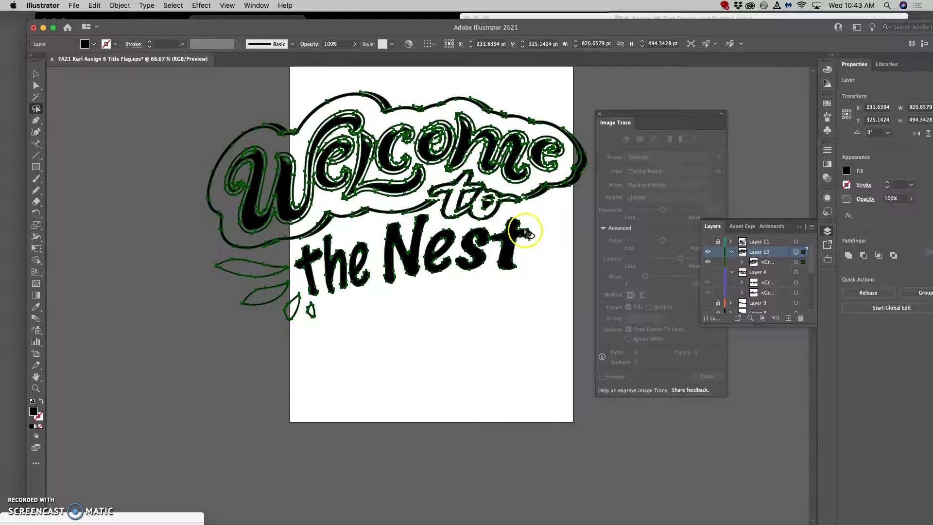
{"action": "scroll", "coordinate": [527, 232], "scroll_direction": "up", "scroll_amount": 5}
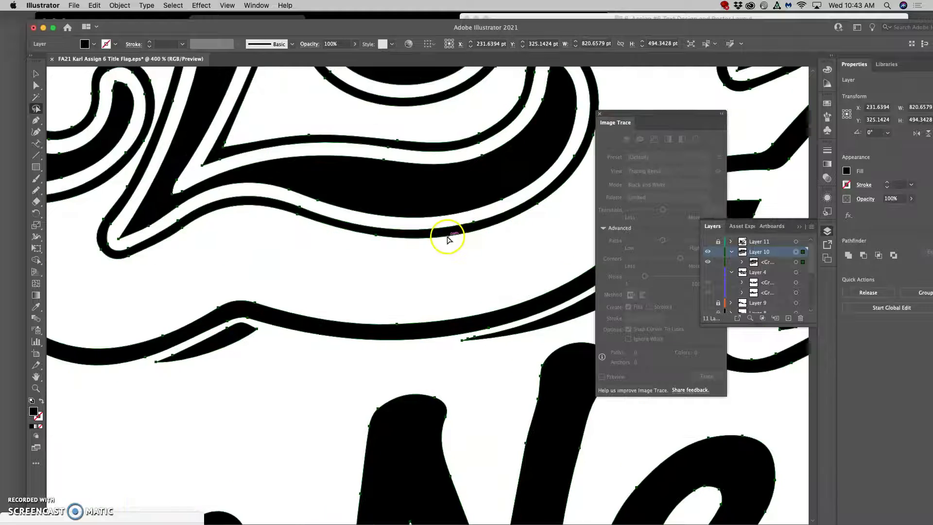
{"action": "scroll", "coordinate": [442, 238], "scroll_direction": "left", "scroll_amount": 10}
{"action": "scroll", "coordinate": [438, 242], "scroll_direction": "down", "scroll_amount": 3}
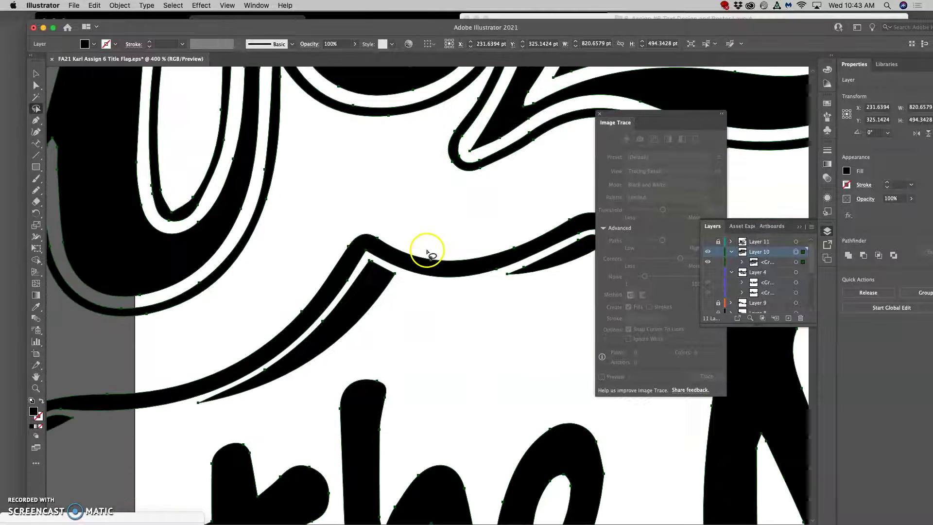
{"action": "scroll", "coordinate": [391, 254], "scroll_direction": "left", "scroll_amount": 12}
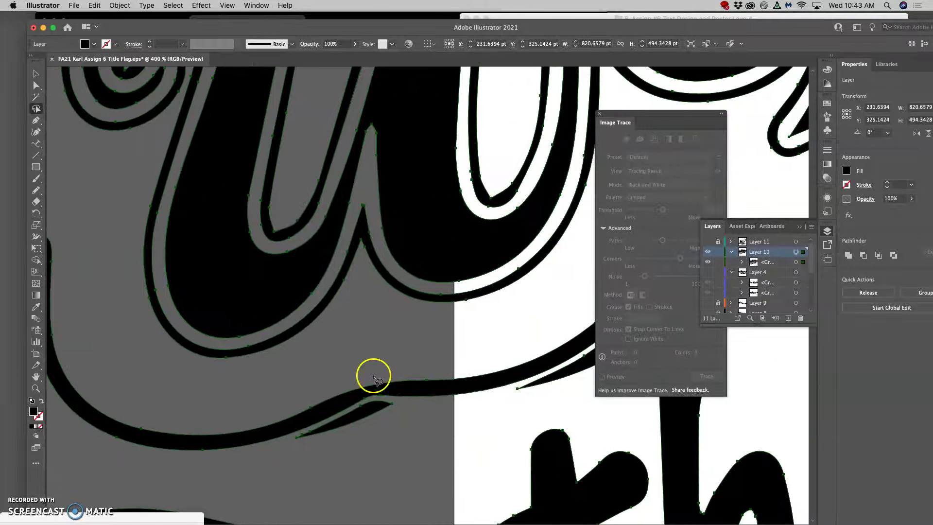
{"action": "scroll", "coordinate": [320, 383], "scroll_direction": "left", "scroll_amount": 2}
{"action": "scroll", "coordinate": [278, 395], "scroll_direction": "left", "scroll_amount": 2}
{"action": "scroll", "coordinate": [268, 389], "scroll_direction": "up", "scroll_amount": 10}
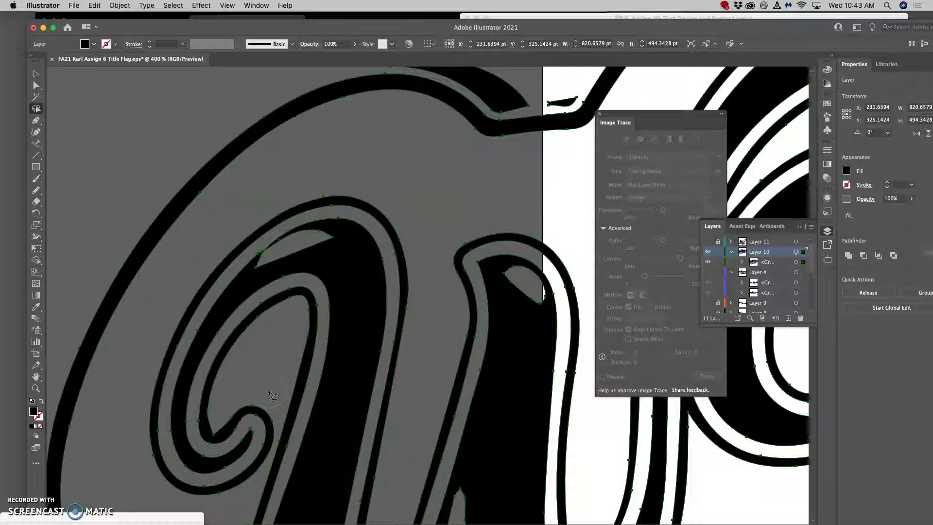
{"action": "scroll", "coordinate": [420, 329], "scroll_direction": "up", "scroll_amount": 2}
{"action": "scroll", "coordinate": [414, 331], "scroll_direction": "right", "scroll_amount": 8}
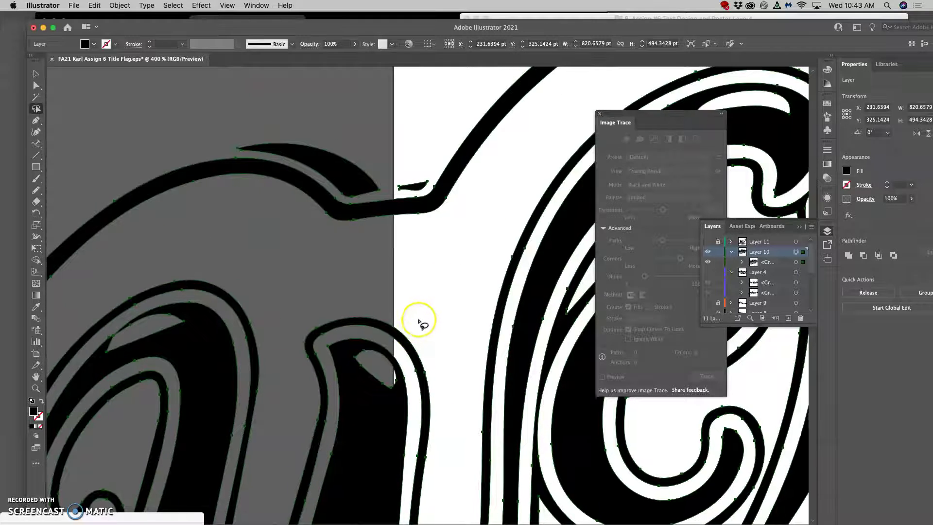
{"action": "scroll", "coordinate": [418, 323], "scroll_direction": "left", "scroll_amount": 15}
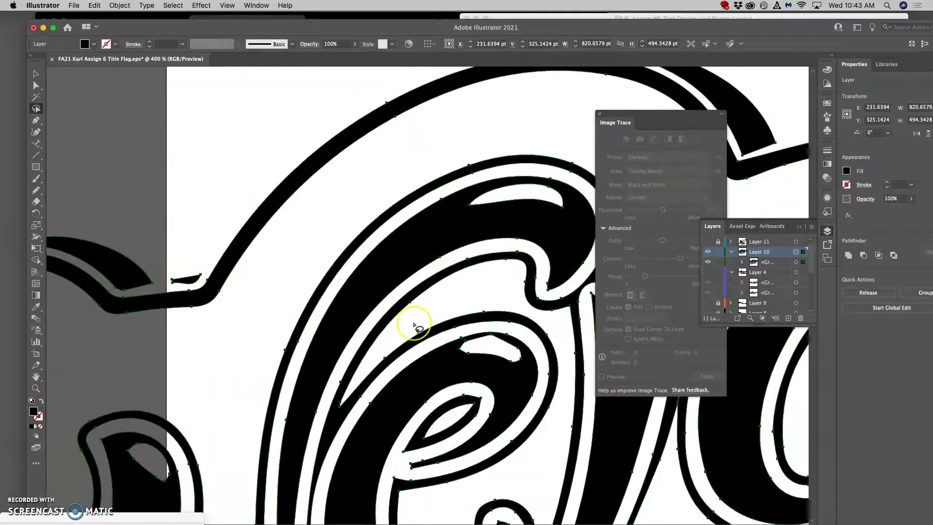
{"action": "scroll", "coordinate": [415, 325], "scroll_direction": "down", "scroll_amount": 2}
{"action": "scroll", "coordinate": [414, 325], "scroll_direction": "up", "scroll_amount": 10}
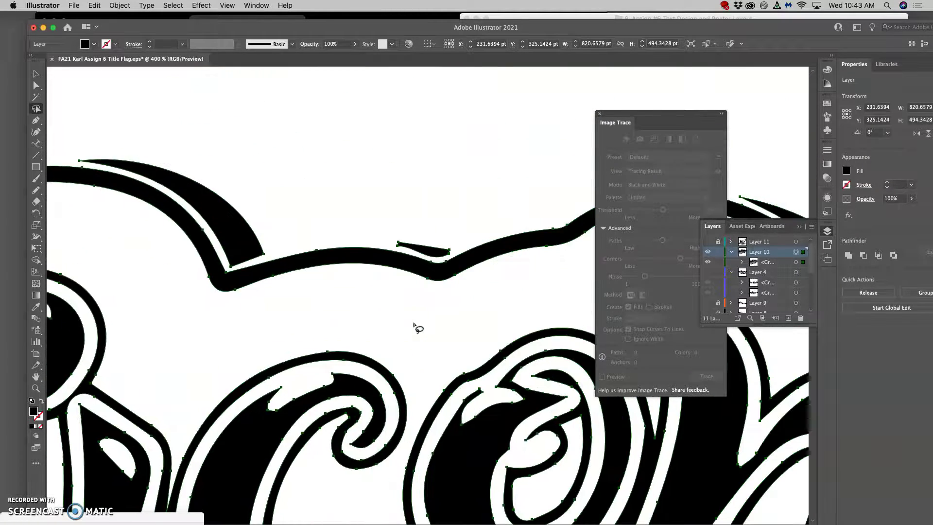
{"action": "left_click", "coordinate": [370, 228]}
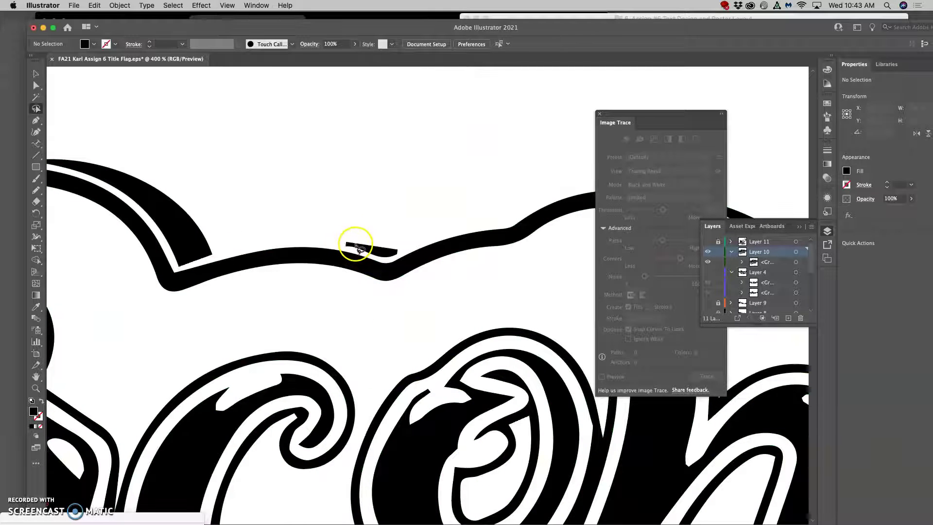
- Redraw the small accent sliver above the border dip over the "co" with the Pencil tool, giving it smooth, rounded edges
{"action": "scroll", "coordinate": [356, 248], "scroll_direction": "up", "scroll_amount": 5}
{"action": "key", "text": "super+equal"}
{"action": "scroll", "coordinate": [319, 258], "scroll_direction": "left", "scroll_amount": 6}
{"action": "scroll", "coordinate": [319, 258], "scroll_direction": "up", "scroll_amount": 2}
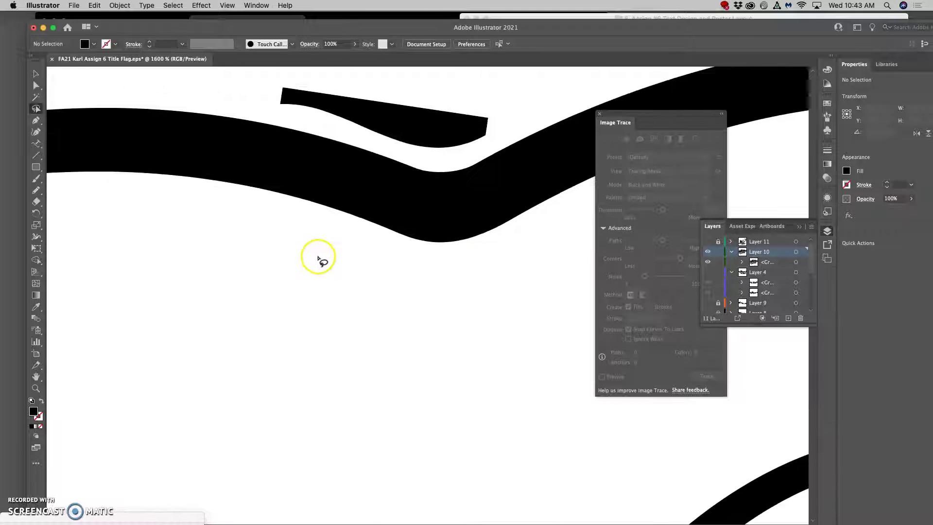
{"action": "left_click", "coordinate": [35, 85]}
{"action": "left_click", "coordinate": [352, 148]}
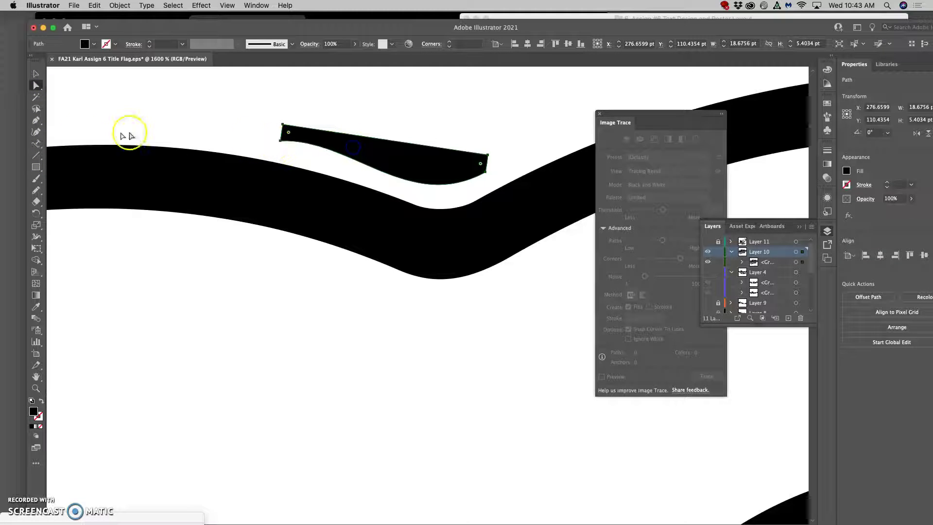
{"action": "left_click", "coordinate": [37, 191]}
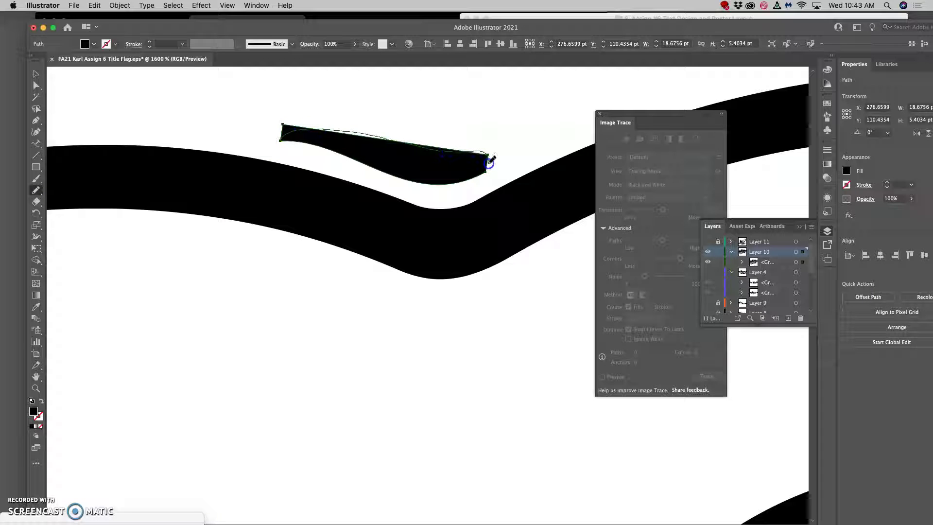
{"action": "left_click_drag", "start_coordinate": [486, 168], "coordinate": [484, 166]}
- Redraw the small border accent between the "W" and "e" with the Pencil tool as a thin, smooth curved stroke
{"action": "scroll", "coordinate": [197, 176], "scroll_direction": "left", "scroll_amount": 10}
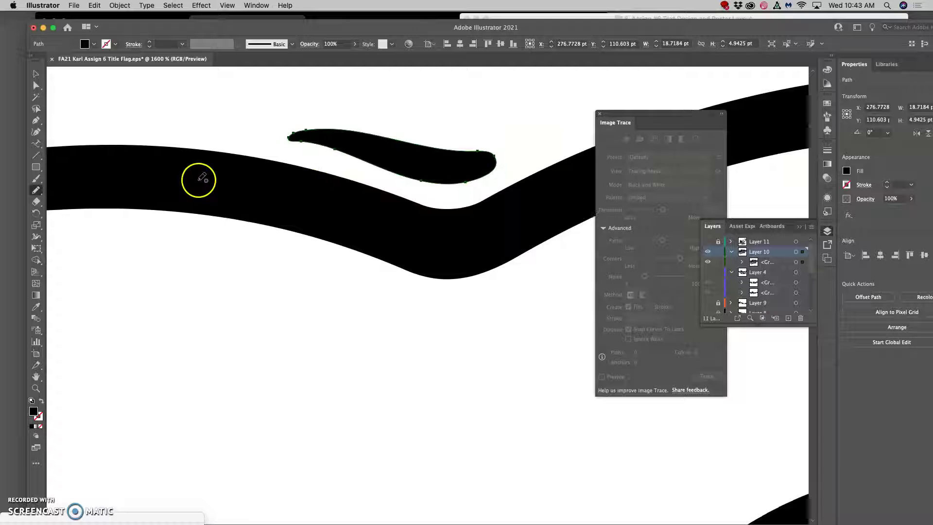
{"action": "scroll", "coordinate": [198, 179], "scroll_direction": "left", "scroll_amount": 7}
{"action": "scroll", "coordinate": [197, 178], "scroll_direction": "up", "scroll_amount": 7}
{"action": "scroll", "coordinate": [197, 178], "scroll_direction": "left", "scroll_amount": 12}
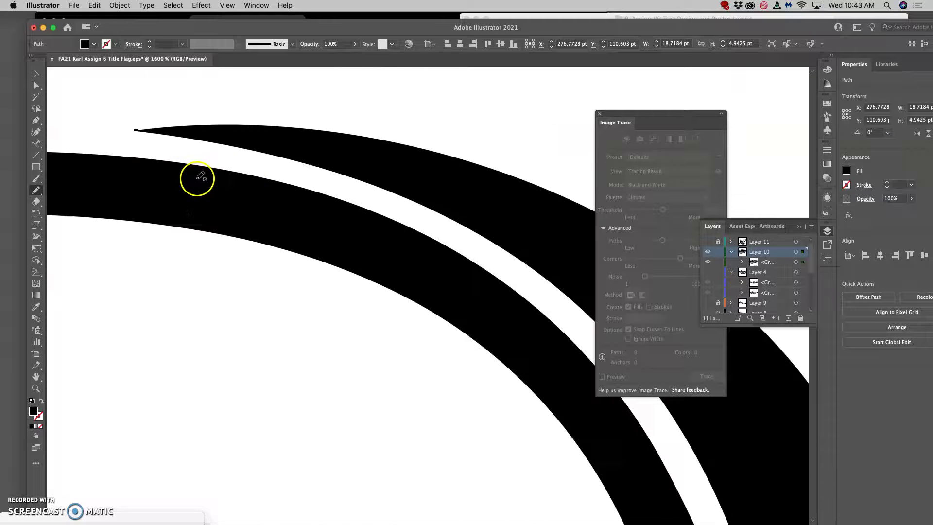
{"action": "scroll", "coordinate": [197, 177], "scroll_direction": "up", "scroll_amount": 15}
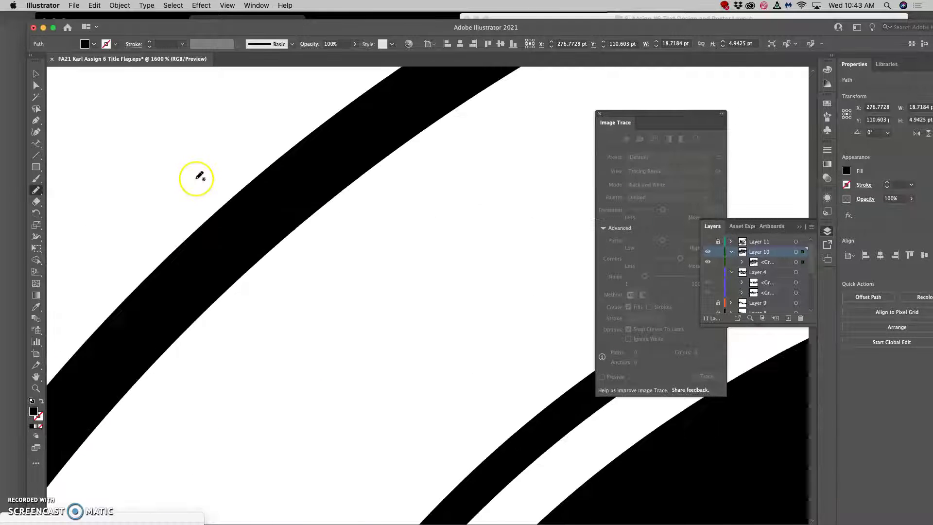
{"action": "scroll", "coordinate": [197, 177], "scroll_direction": "up", "scroll_amount": 10}
{"action": "scroll", "coordinate": [198, 177], "scroll_direction": "left", "scroll_amount": 8}
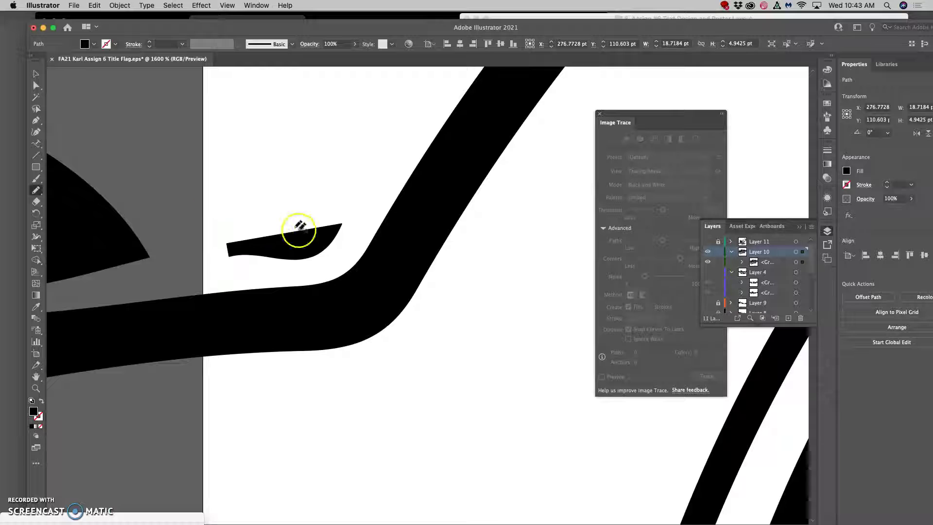
{"action": "left_click", "coordinate": [289, 249], "text": "super"}
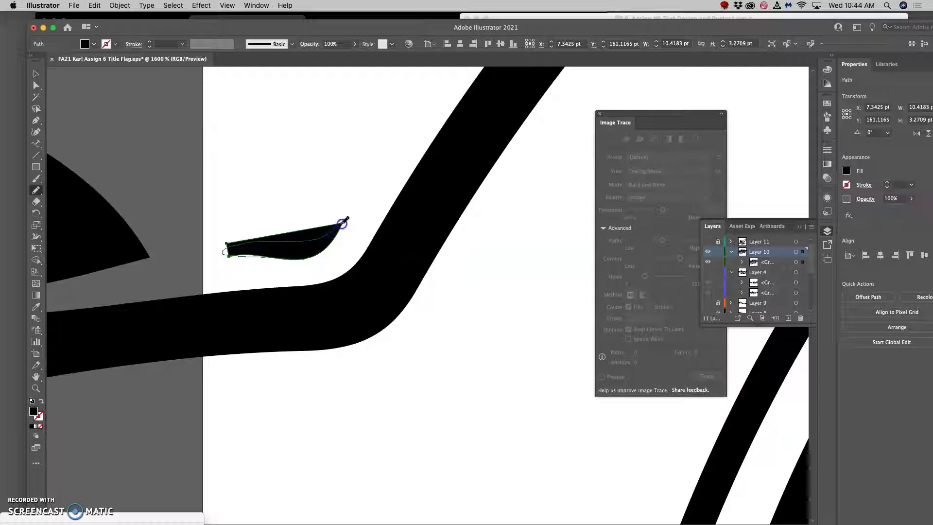
{"action": "left_click_drag", "start_coordinate": [342, 223], "coordinate": [341, 222]}
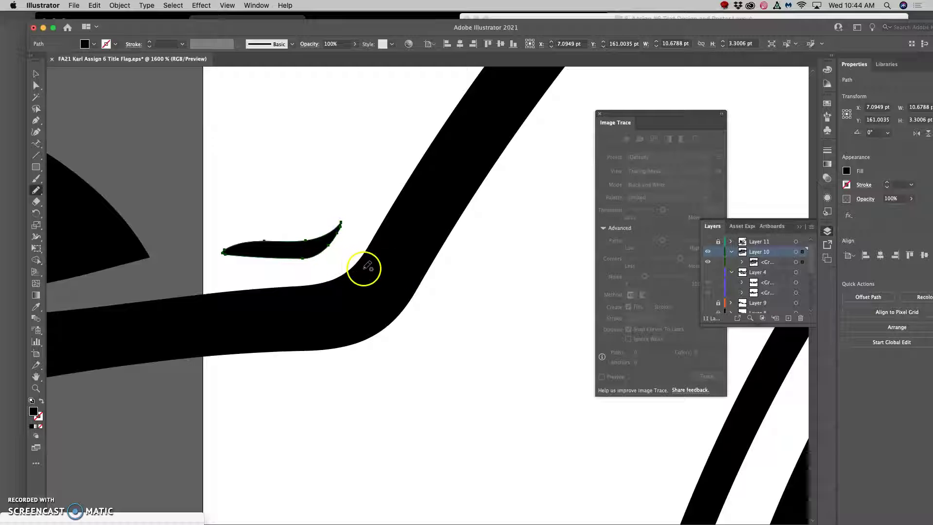
- Deselect the accent and check both reshaped accents against the whole Welcome lettering and its border
{"action": "key", "text": "super+minus"}
{"action": "key", "text": "super+minus"}
{"action": "key", "text": "super+minus"}
{"action": "key", "text": "super+minus"}
{"action": "key", "text": "super+minus"}
{"action": "key", "text": "super+minus"}
{"action": "scroll", "coordinate": [458, 271], "scroll_direction": "right", "scroll_amount": 5}
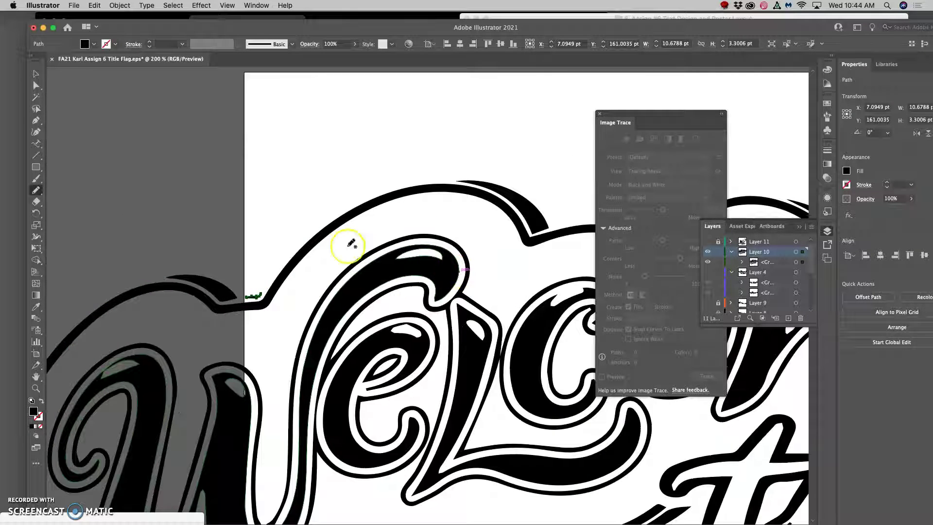
{"action": "left_click", "coordinate": [296, 218]}
{"action": "scroll", "coordinate": [378, 238], "scroll_direction": "right", "scroll_amount": 4}
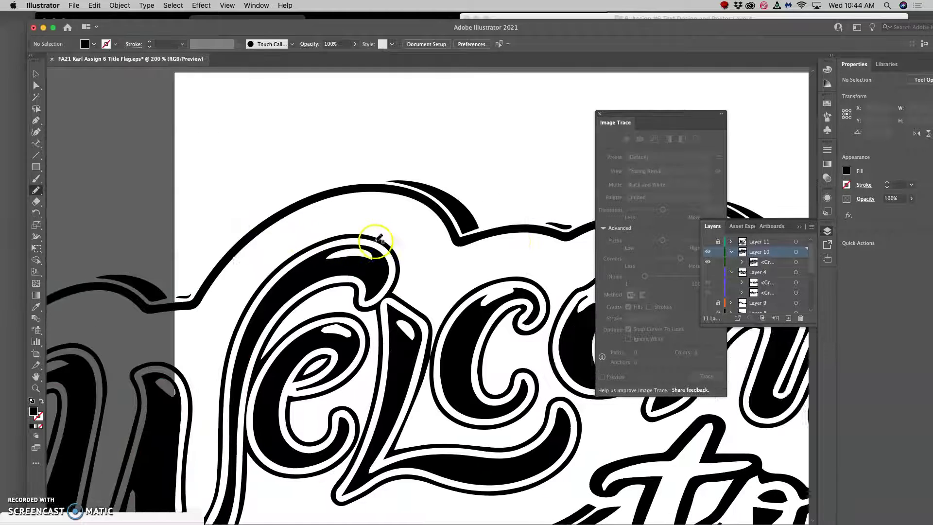
{"action": "scroll", "coordinate": [354, 242], "scroll_direction": "down", "scroll_amount": 3}
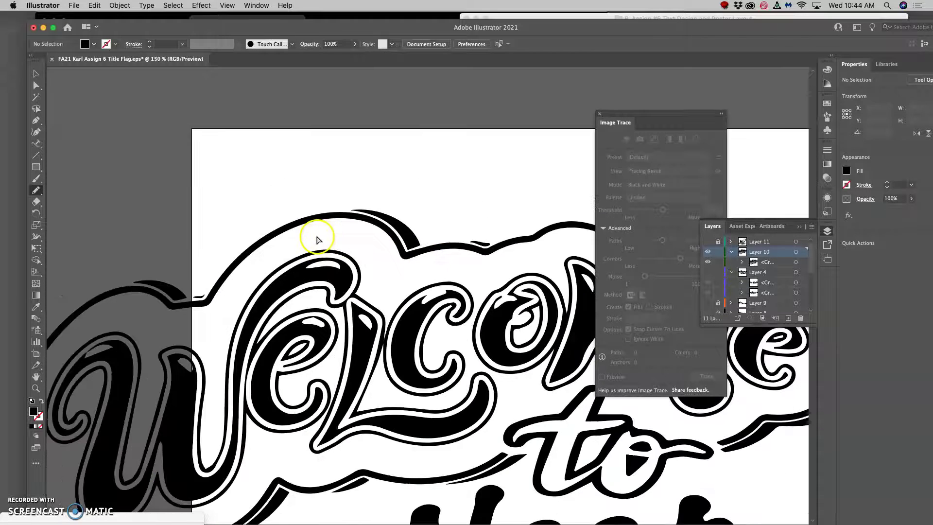
- Enlarge the small border accent between the "W" and "e" to about 13.7 × 7.8 pt and rotate it about 7.6°
{"action": "scroll", "coordinate": [318, 240], "scroll_direction": "up", "scroll_amount": 8}
{"action": "scroll", "coordinate": [237, 246], "scroll_direction": "left", "scroll_amount": 8}
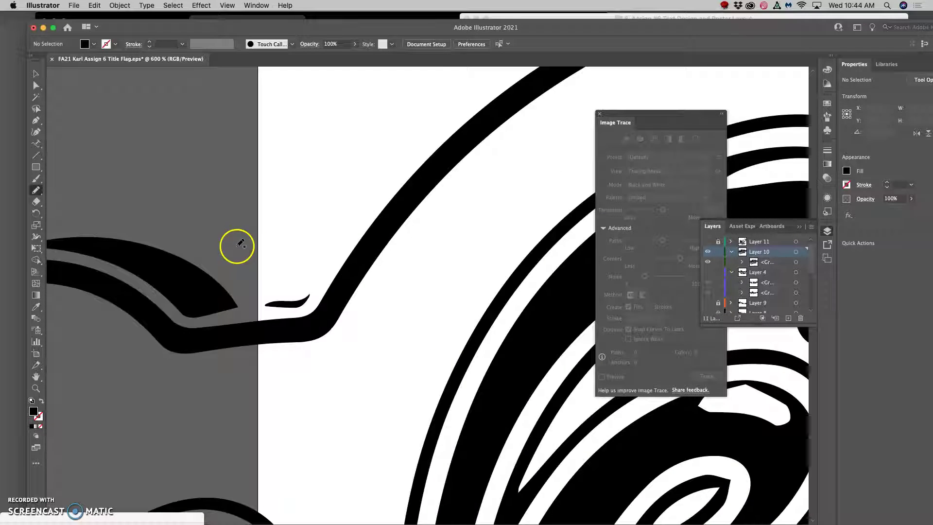
{"action": "mouse_move", "coordinate": [297, 298]}
{"action": "left_mouse_down"}
{"action": "mouse_move", "coordinate": [285, 306]}
{"action": "mouse_move", "coordinate": [303, 300]}
{"action": "left_mouse_up"}
{"action": "key", "text": "super+equal"}
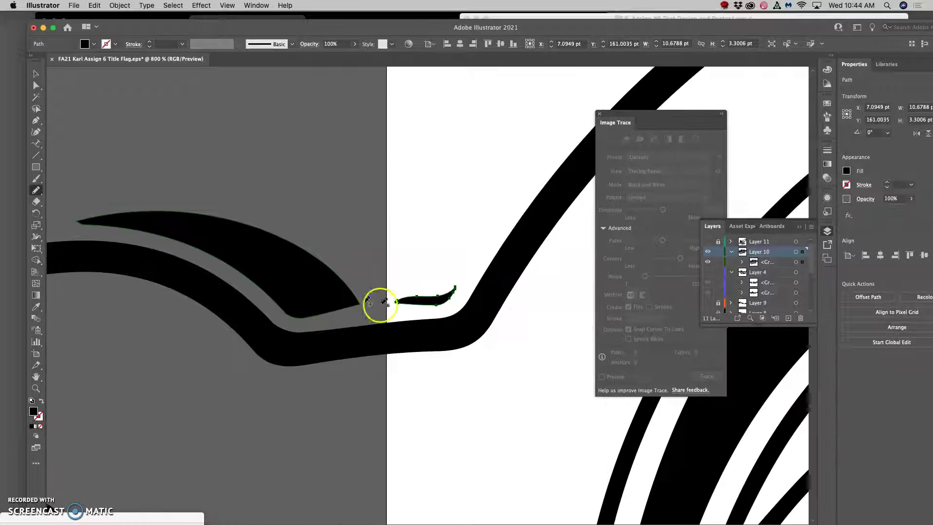
{"action": "left_click", "coordinate": [36, 74]}
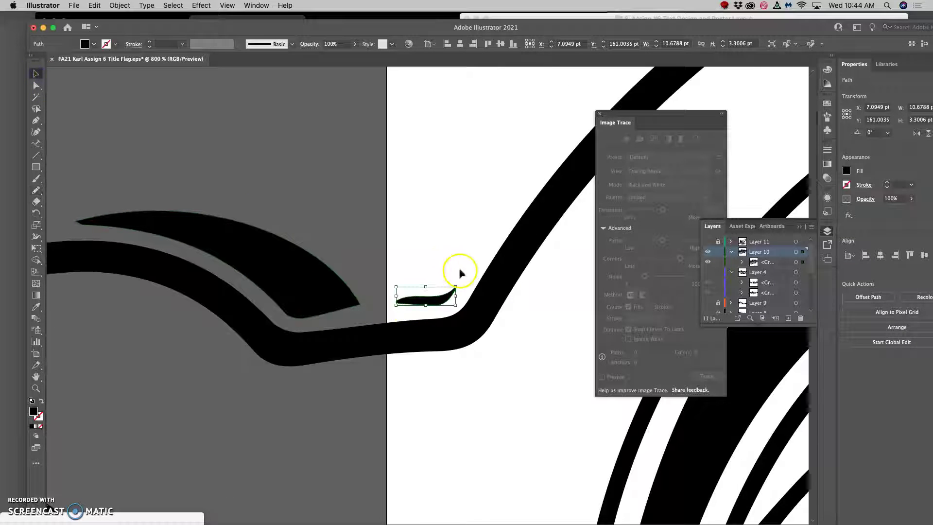
{"action": "left_click_drag", "start_coordinate": [459, 282], "coordinate": [430, 296]}
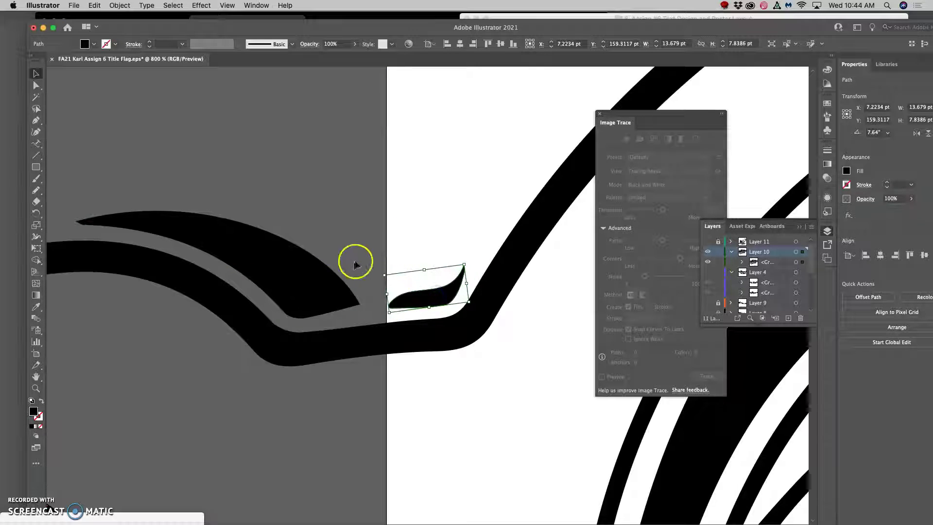
- Move the lower pointed end of the thick accent over the "W" slightly down, to about X -4.4 pt, Y 163.7 pt, and deselect it
{"action": "left_click", "coordinate": [348, 287]}
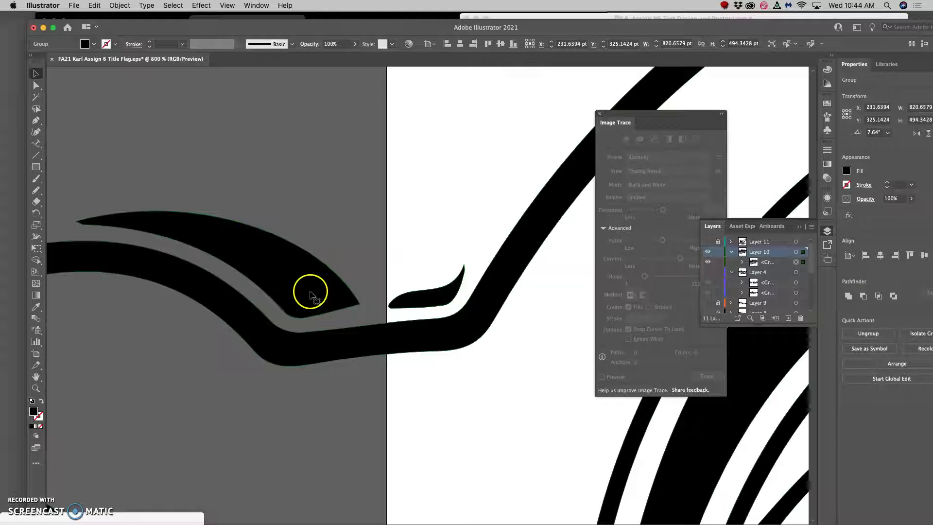
{"action": "left_click", "coordinate": [36, 85]}
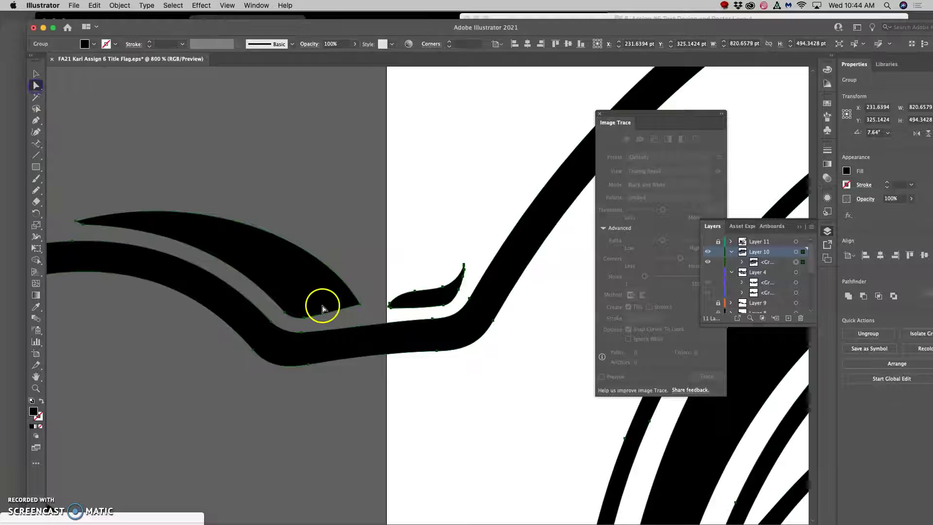
{"action": "left_click", "coordinate": [329, 288]}
{"action": "left_click", "coordinate": [36, 86]}
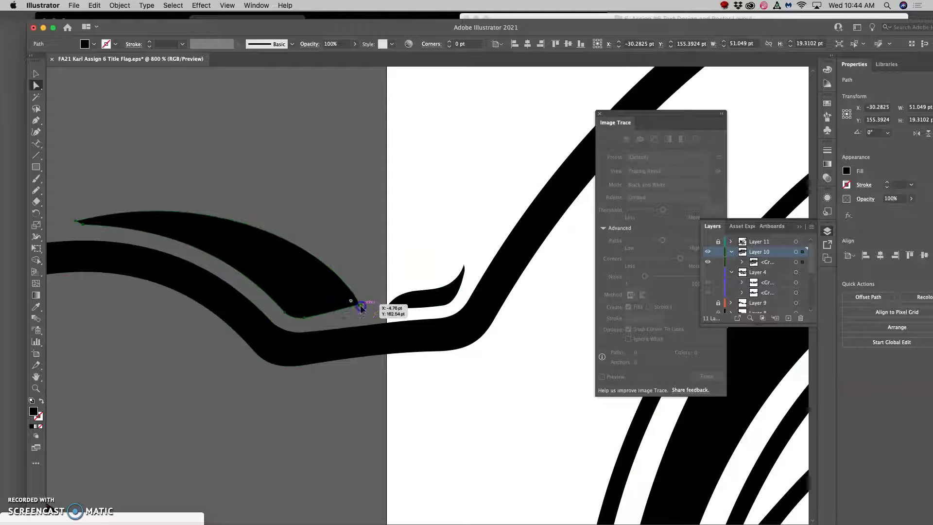
{"action": "mouse_move", "coordinate": [362, 307]}
{"action": "left_mouse_down"}
{"action": "mouse_move", "coordinate": [364, 295]}
{"action": "mouse_move", "coordinate": [370, 308]}
{"action": "mouse_move", "coordinate": [361, 310]}
{"action": "left_mouse_up"}
{"action": "left_click", "coordinate": [369, 287]}
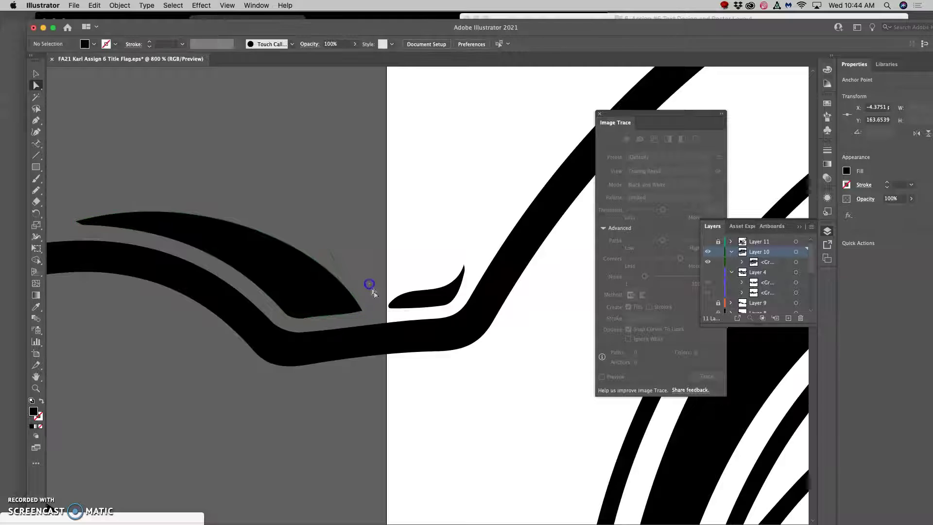
- Examine the accents along the upper border of Welcome, from the "W" toward the last letters, for rough corners
{"action": "scroll", "coordinate": [403, 312], "scroll_direction": "right", "scroll_amount": 5}
{"action": "scroll", "coordinate": [404, 313], "scroll_direction": "right", "scroll_amount": 8}
{"action": "scroll", "coordinate": [402, 313], "scroll_direction": "up", "scroll_amount": 15}
{"action": "scroll", "coordinate": [392, 312], "scroll_direction": "right", "scroll_amount": 20}
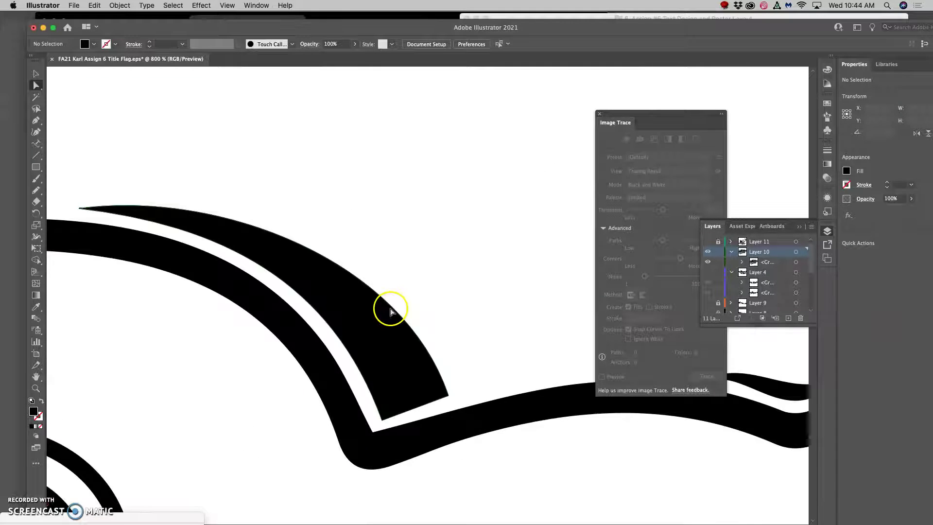
{"action": "scroll", "coordinate": [391, 312], "scroll_direction": "down", "scroll_amount": 10}
{"action": "scroll", "coordinate": [391, 313], "scroll_direction": "right", "scroll_amount": 10}
{"action": "scroll", "coordinate": [392, 312], "scroll_direction": "right", "scroll_amount": 15}
{"action": "scroll", "coordinate": [391, 312], "scroll_direction": "down", "scroll_amount": 5}
- Round the corners of the small straight accent above the border dip past the long tapered accent with the Smooth tool
{"action": "left_click", "coordinate": [452, 393]}
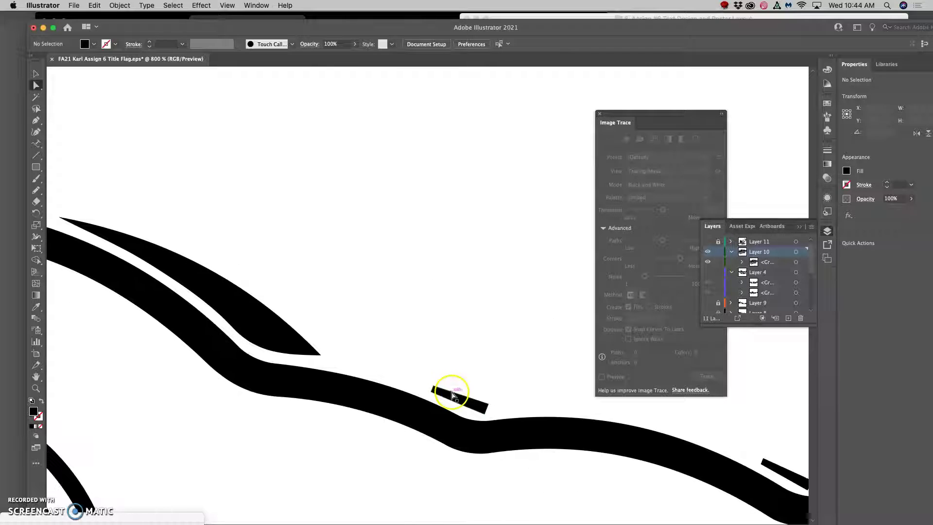
{"action": "left_click", "coordinate": [453, 396]}
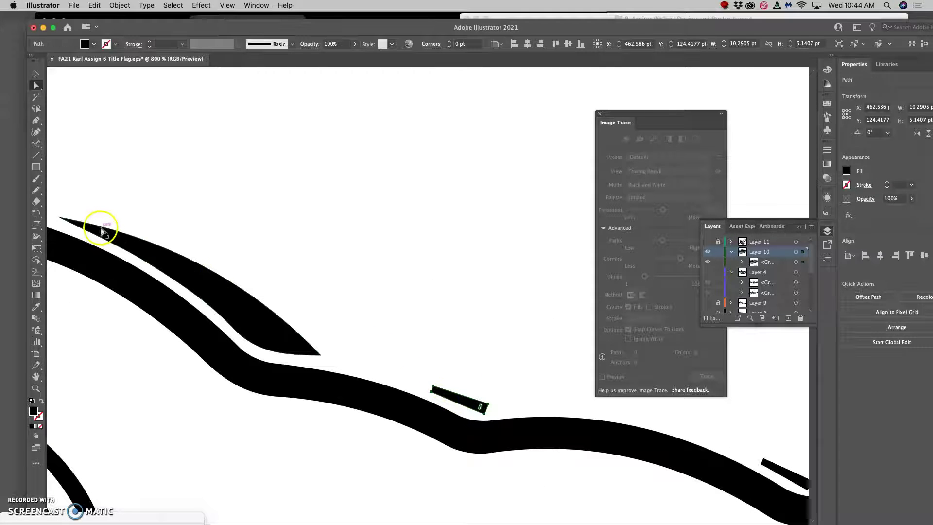
{"action": "left_click", "coordinate": [38, 188]}
{"action": "left_click", "coordinate": [80, 212]}
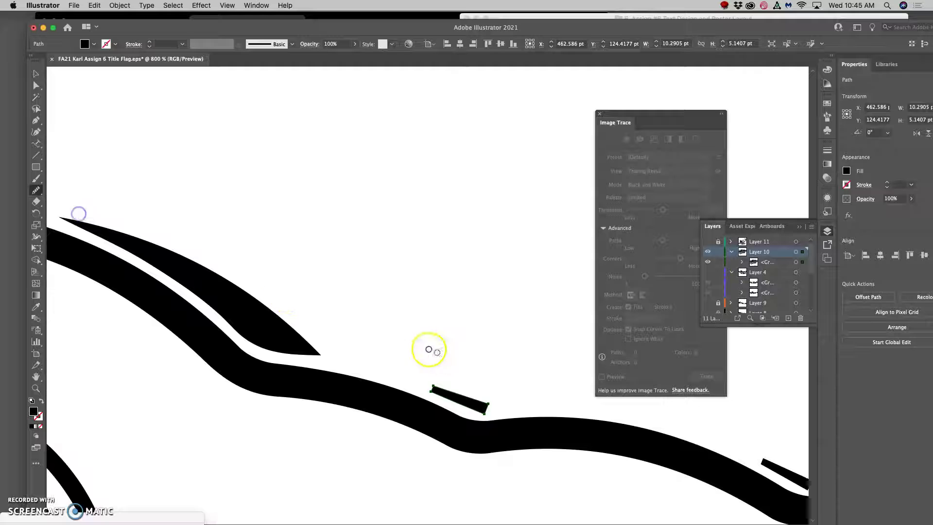
{"action": "key", "text": "super+equal"}
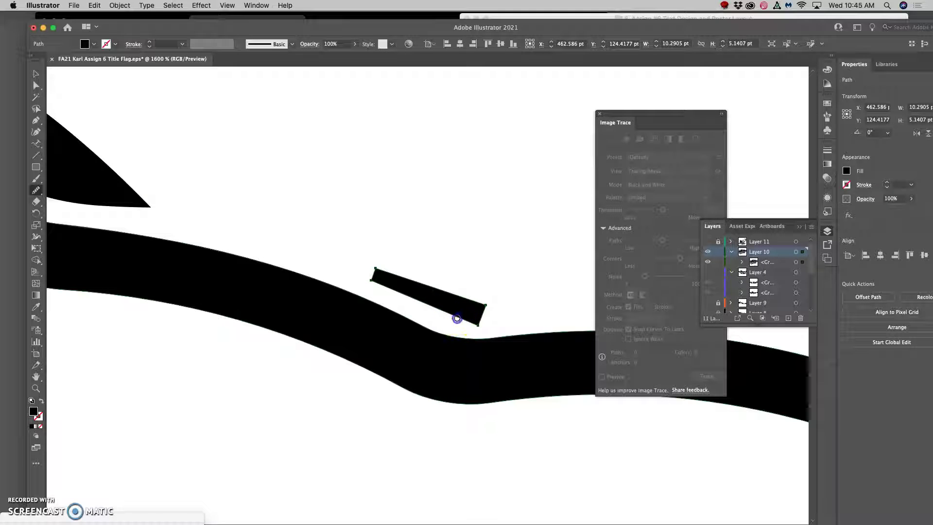
{"action": "mouse_move", "coordinate": [480, 302]}
{"action": "left_mouse_down"}
{"action": "mouse_move", "coordinate": [476, 330]}
{"action": "mouse_move", "coordinate": [469, 322]}
{"action": "mouse_move", "coordinate": [488, 302]}
{"action": "mouse_move", "coordinate": [454, 325]}
{"action": "mouse_move", "coordinate": [482, 320]}
{"action": "left_mouse_up"}
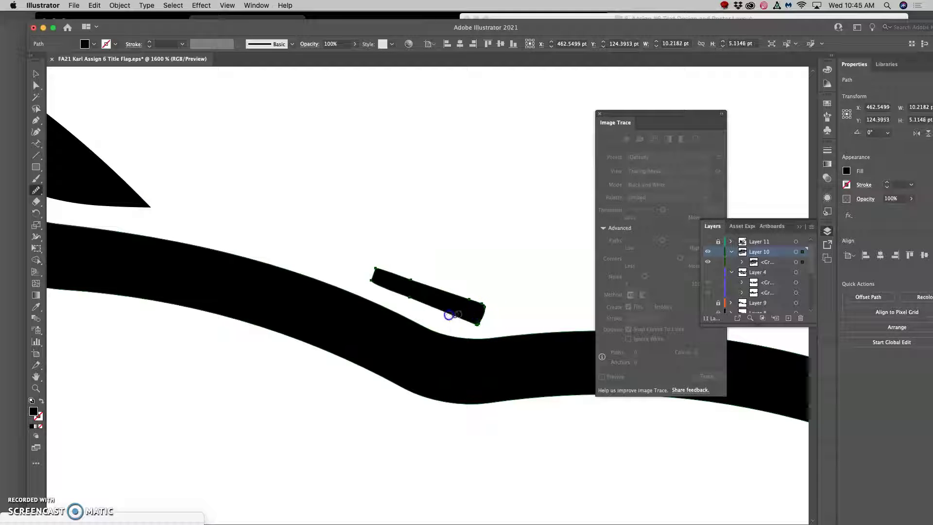
{"action": "mouse_move", "coordinate": [392, 287]}
{"action": "left_mouse_down"}
{"action": "mouse_move", "coordinate": [368, 276]}
{"action": "mouse_move", "coordinate": [388, 280]}
{"action": "mouse_move", "coordinate": [381, 270]}
{"action": "mouse_move", "coordinate": [387, 289]}
{"action": "mouse_move", "coordinate": [375, 272]}
{"action": "mouse_move", "coordinate": [414, 276]}
{"action": "mouse_move", "coordinate": [380, 273]}
{"action": "mouse_move", "coordinate": [471, 299]}
{"action": "left_mouse_up"}
{"action": "mouse_move", "coordinate": [372, 275]}
{"action": "left_mouse_down"}
{"action": "mouse_move", "coordinate": [419, 271]}
{"action": "mouse_move", "coordinate": [458, 281]}
{"action": "left_mouse_up"}
{"action": "mouse_move", "coordinate": [386, 275]}
{"action": "left_mouse_down"}
{"action": "mouse_move", "coordinate": [490, 296]}
{"action": "mouse_move", "coordinate": [501, 315]}
{"action": "left_mouse_up"}
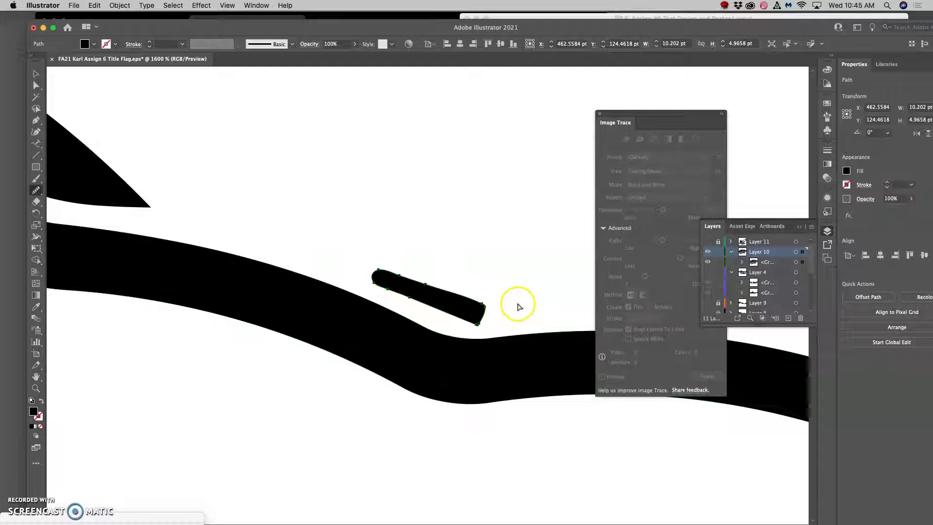
{"action": "left_click", "coordinate": [518, 305], "text": "super"}
- Round both ends of the next small straight accent farther right along the upper border with the Smooth tool
{"action": "scroll", "coordinate": [532, 321], "scroll_direction": "right", "scroll_amount": 1}
{"action": "scroll", "coordinate": [529, 321], "scroll_direction": "right", "scroll_amount": 10}
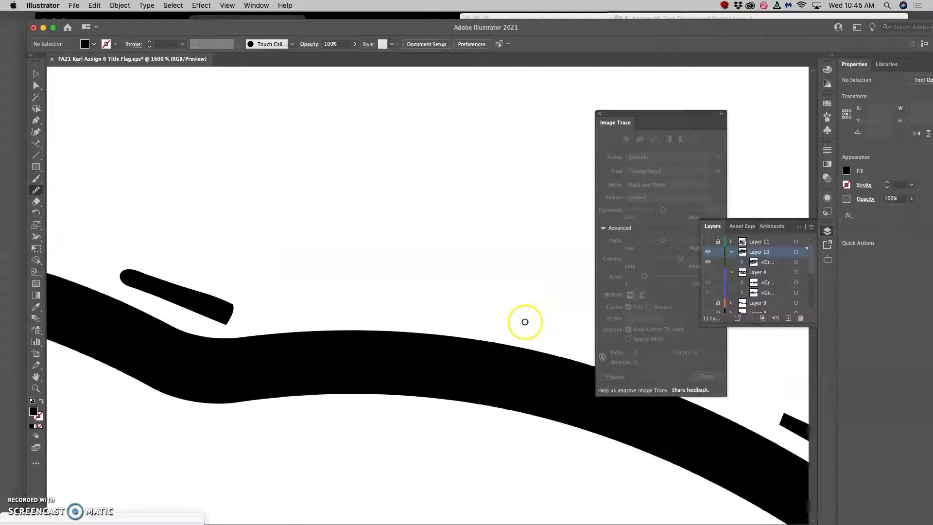
{"action": "scroll", "coordinate": [517, 322], "scroll_direction": "down", "scroll_amount": 4}
{"action": "scroll", "coordinate": [510, 316], "scroll_direction": "right", "scroll_amount": 2}
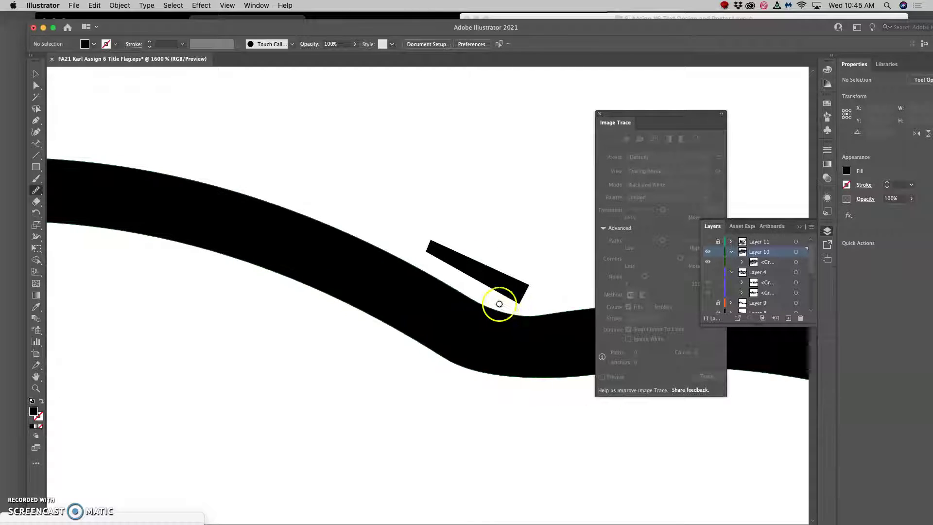
{"action": "left_click", "coordinate": [491, 272], "text": "super"}
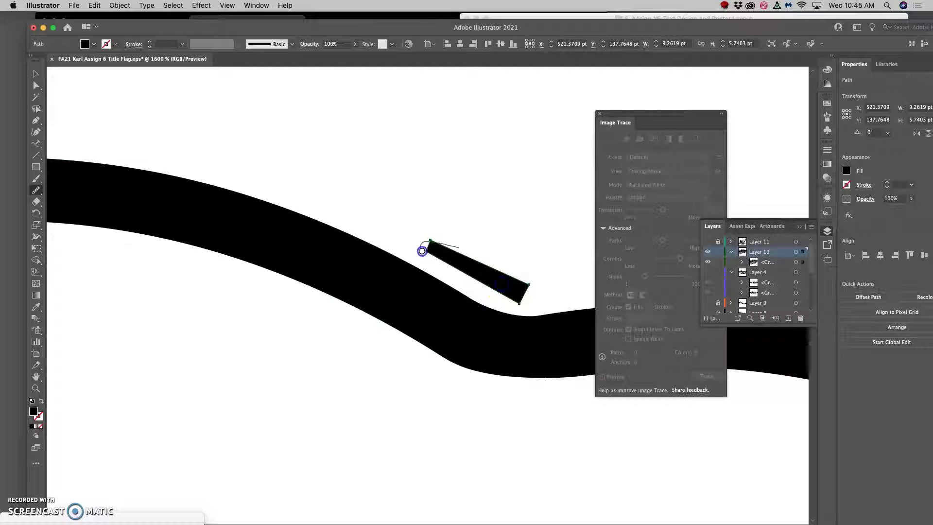
{"action": "mouse_move", "coordinate": [435, 249]}
{"action": "left_mouse_down"}
{"action": "mouse_move", "coordinate": [464, 254]}
{"action": "mouse_move", "coordinate": [449, 243]}
{"action": "mouse_move", "coordinate": [463, 256]}
{"action": "mouse_move", "coordinate": [439, 250]}
{"action": "mouse_move", "coordinate": [476, 271]}
{"action": "mouse_move", "coordinate": [527, 295]}
{"action": "left_mouse_up"}
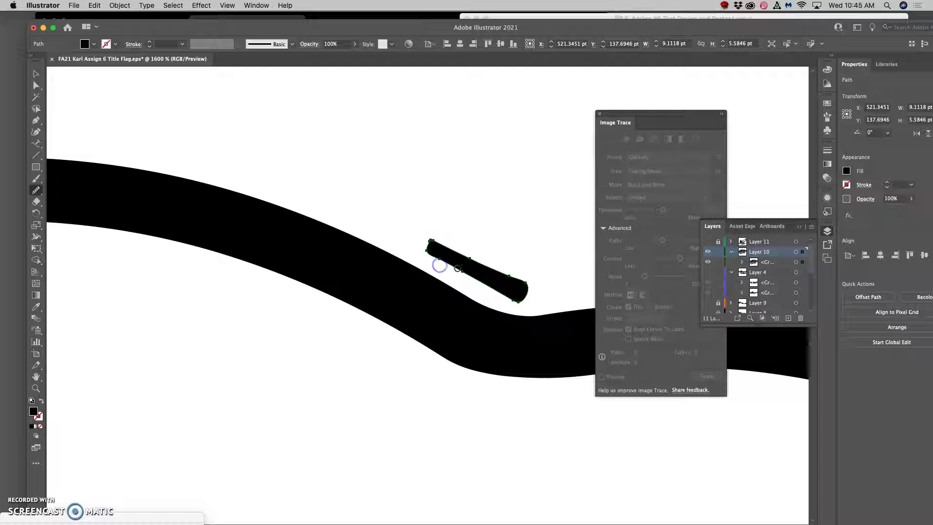
{"action": "left_click", "coordinate": [547, 282], "text": "super"}
- Examine the border and its thick accent around the right end of Welcome, down to their ends beside "to", for rough shapes
{"action": "scroll", "coordinate": [543, 295], "scroll_direction": "right", "scroll_amount": 15}
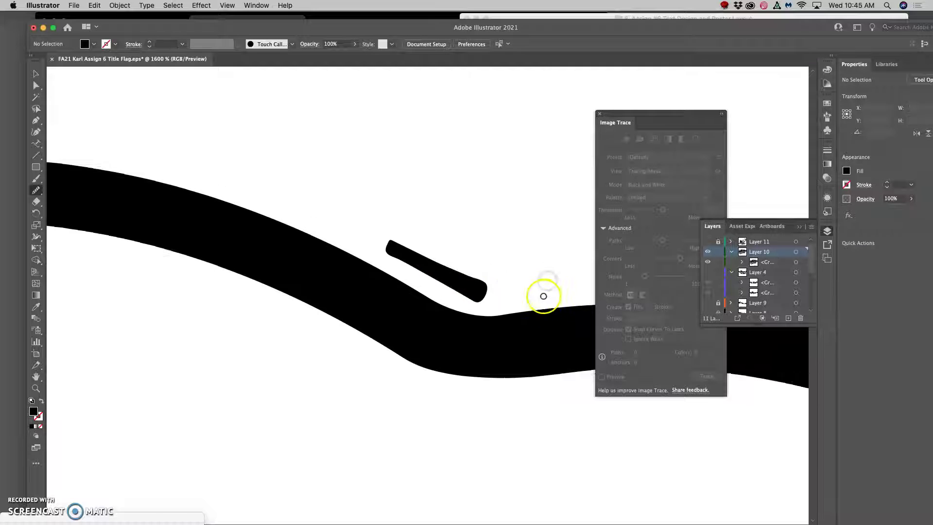
{"action": "scroll", "coordinate": [537, 296], "scroll_direction": "down", "scroll_amount": 3}
{"action": "scroll", "coordinate": [530, 295], "scroll_direction": "right", "scroll_amount": 10}
{"action": "scroll", "coordinate": [529, 295], "scroll_direction": "down", "scroll_amount": 10}
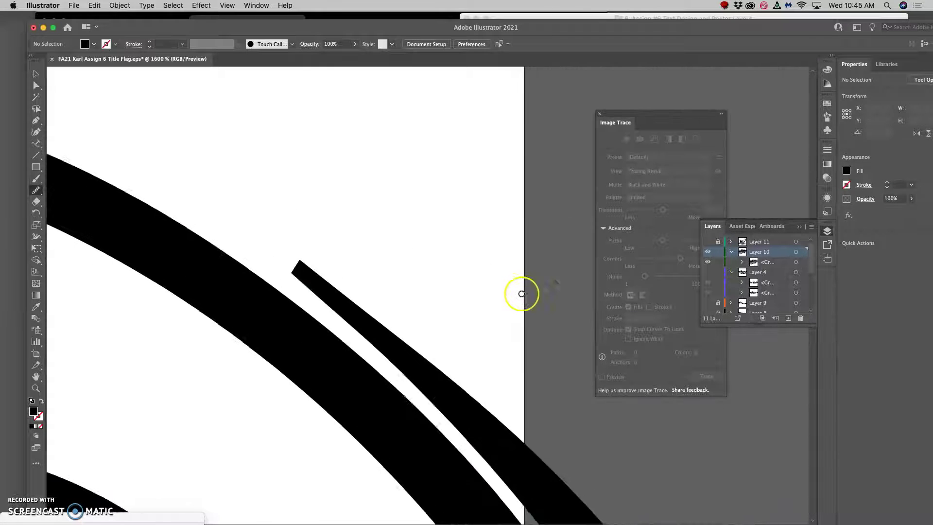
{"action": "scroll", "coordinate": [522, 294], "scroll_direction": "right", "scroll_amount": 8}
{"action": "scroll", "coordinate": [520, 293], "scroll_direction": "down", "scroll_amount": 20}
{"action": "scroll", "coordinate": [520, 294], "scroll_direction": "up", "scroll_amount": 15}
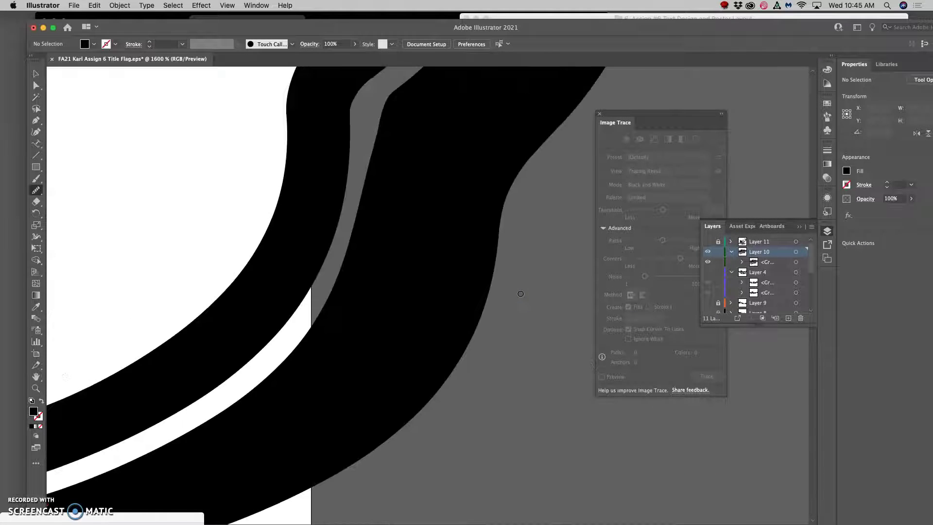
{"action": "scroll", "coordinate": [520, 294], "scroll_direction": "up", "scroll_amount": 5}
{"action": "scroll", "coordinate": [460, 286], "scroll_direction": "left", "scroll_amount": 10}
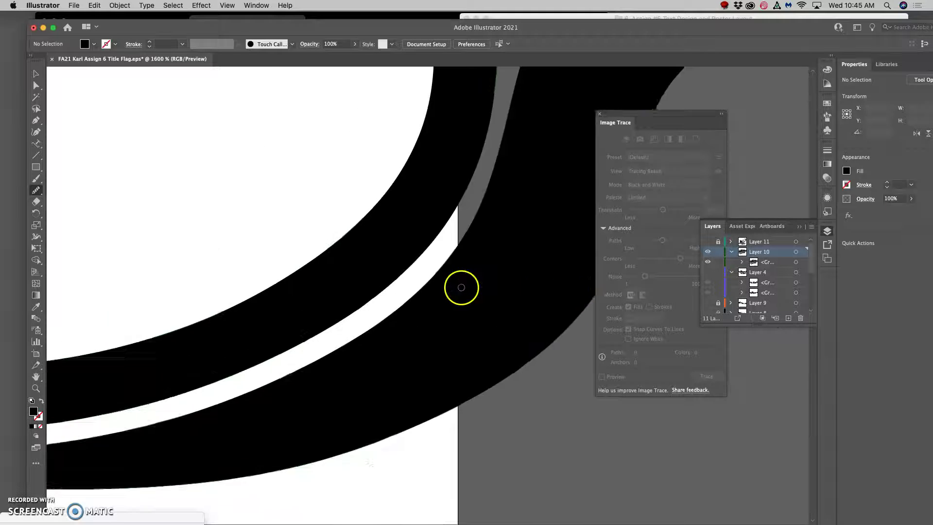
{"action": "scroll", "coordinate": [456, 286], "scroll_direction": "down", "scroll_amount": 5}
{"action": "scroll", "coordinate": [452, 286], "scroll_direction": "left", "scroll_amount": 8}
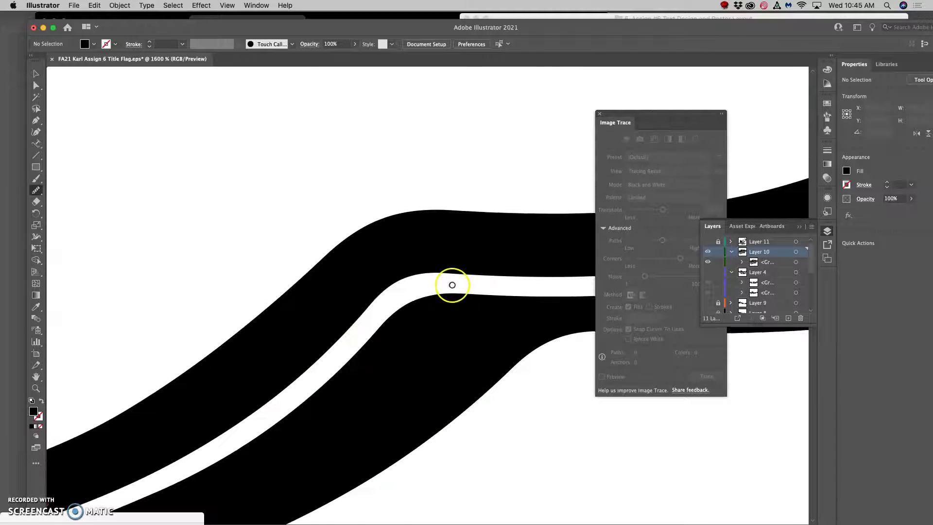
{"action": "scroll", "coordinate": [445, 284], "scroll_direction": "down", "scroll_amount": 4}
{"action": "scroll", "coordinate": [436, 282], "scroll_direction": "left", "scroll_amount": 10}
{"action": "scroll", "coordinate": [437, 282], "scroll_direction": "down", "scroll_amount": 8}
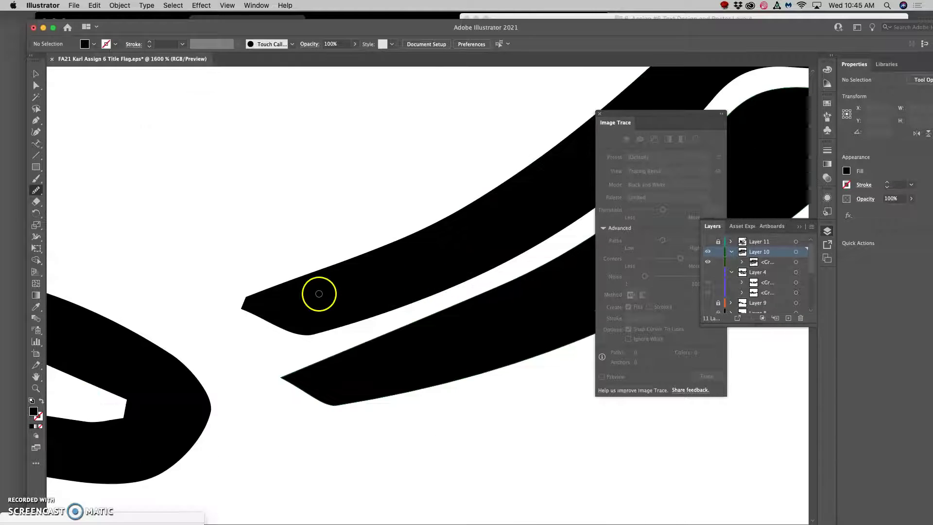
- Smooth the angular tip of the border's end beside "to" and leave nothing selected
{"action": "left_click", "coordinate": [247, 300]}
{"action": "left_click_drag", "start_coordinate": [248, 313], "coordinate": [275, 311]}
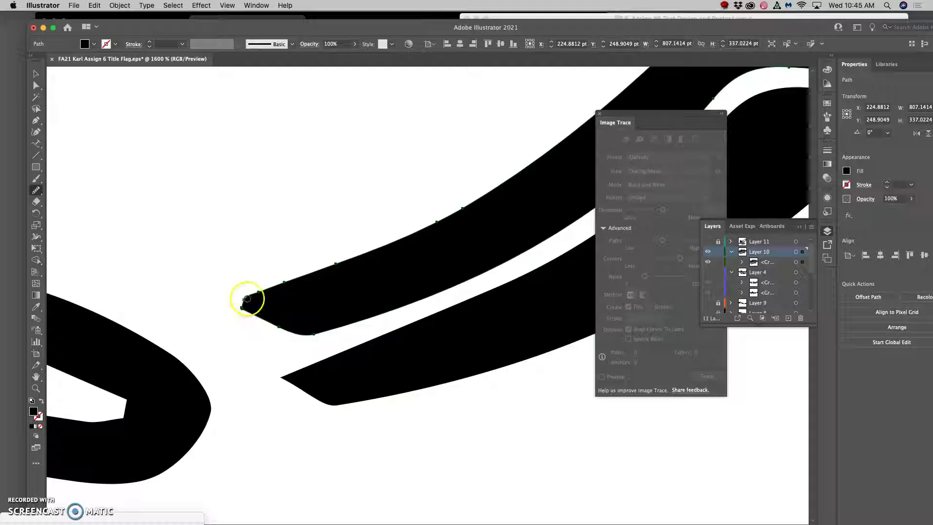
{"action": "left_click", "coordinate": [319, 377], "text": "super"}
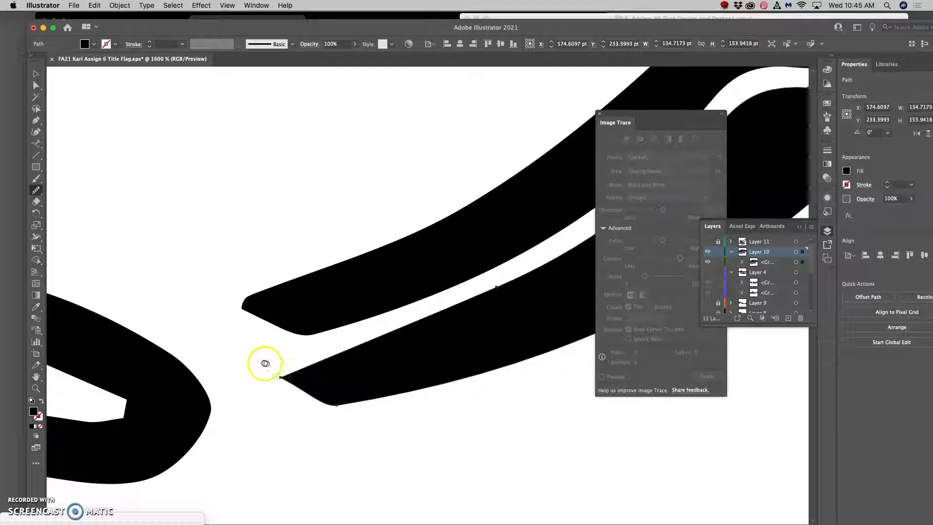
{"action": "left_click", "coordinate": [257, 362], "text": "super"}
- Round the blunt inner end of the white opening in the tail of "to", using the Smooth tool and the Pencil tool
{"action": "scroll", "coordinate": [240, 344], "scroll_direction": "left", "scroll_amount": 10}
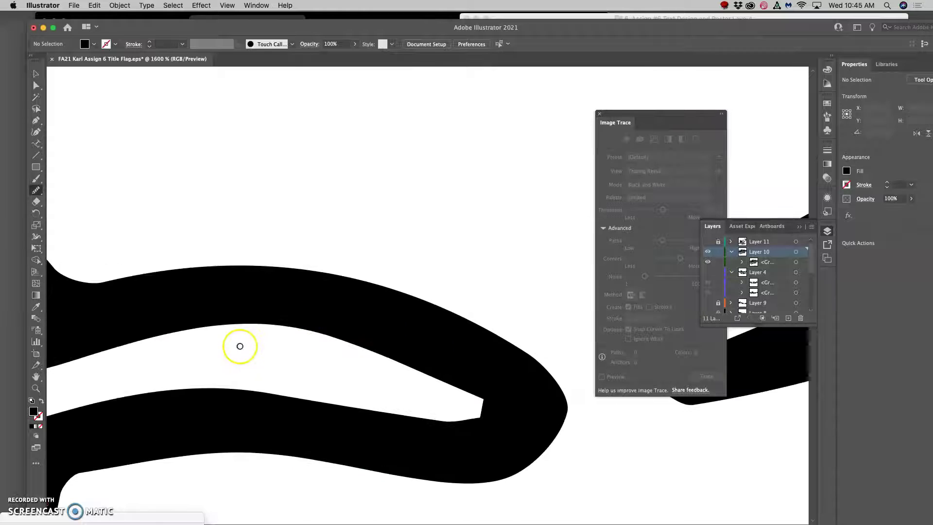
{"action": "left_click", "coordinate": [479, 387], "text": "super"}
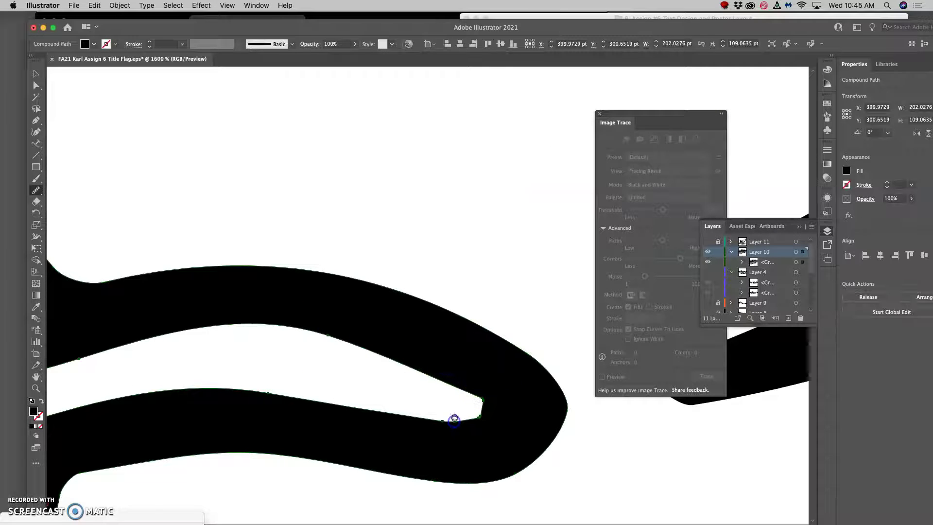
{"action": "left_click_drag", "start_coordinate": [454, 418], "coordinate": [471, 394]}
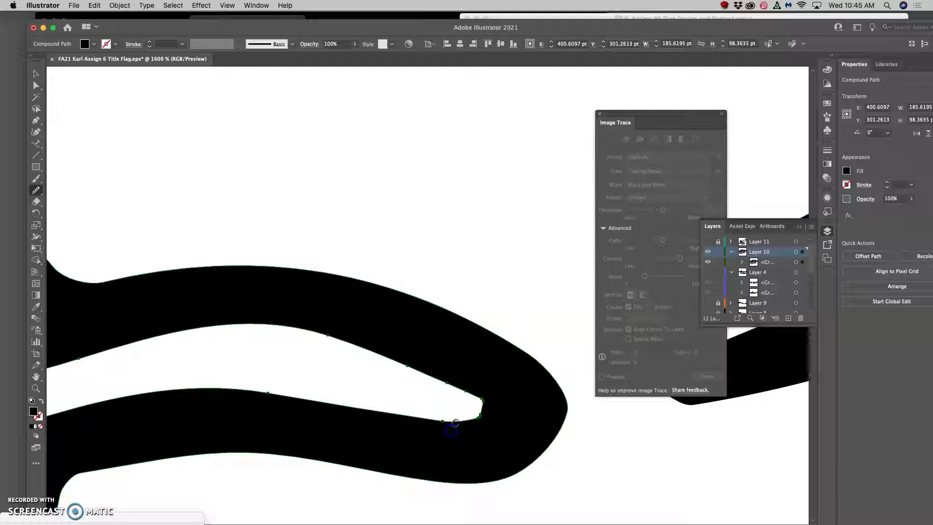
{"action": "mouse_move", "coordinate": [458, 426]}
{"action": "left_mouse_down"}
{"action": "mouse_move", "coordinate": [477, 403]}
{"action": "mouse_move", "coordinate": [486, 407]}
{"action": "mouse_move", "coordinate": [448, 424]}
{"action": "mouse_move", "coordinate": [467, 391]}
{"action": "left_mouse_up"}
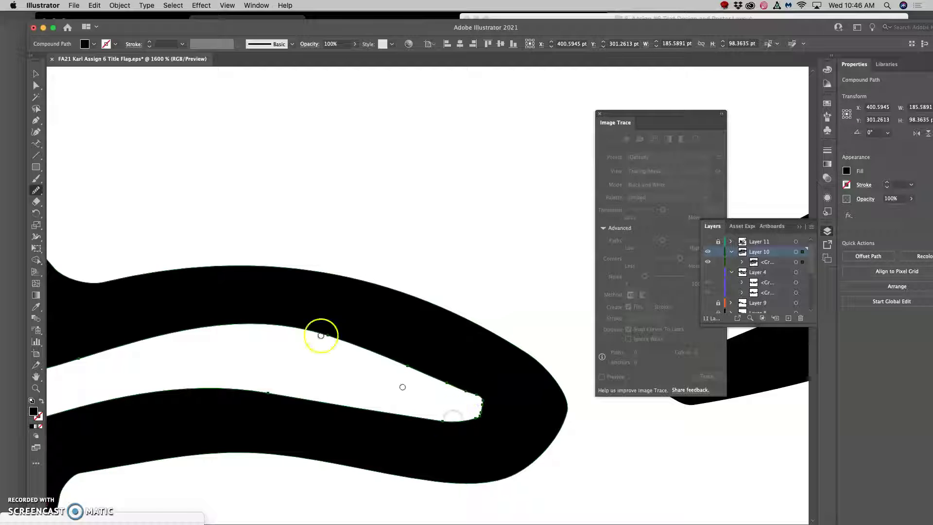
{"action": "left_click", "coordinate": [36, 190]}
{"action": "left_click", "coordinate": [73, 202]}
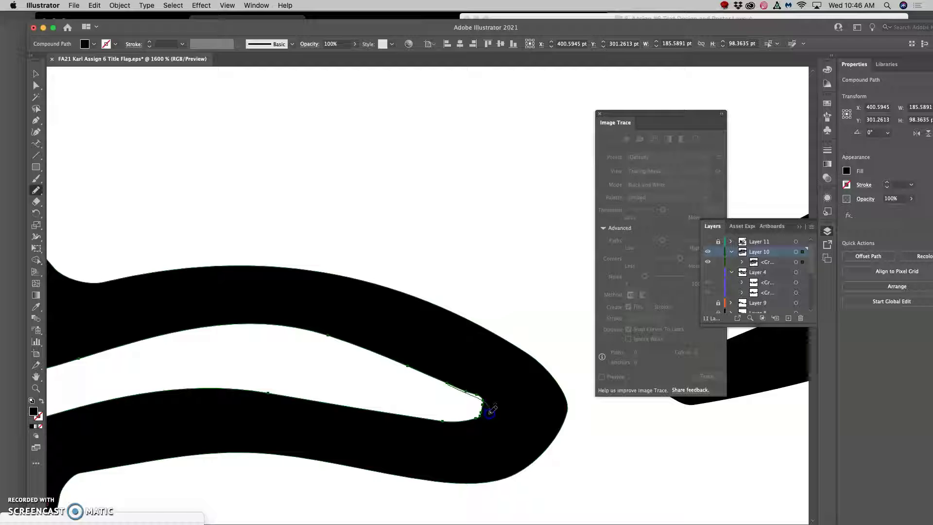
{"action": "left_click_drag", "start_coordinate": [444, 420], "coordinate": [438, 418]}
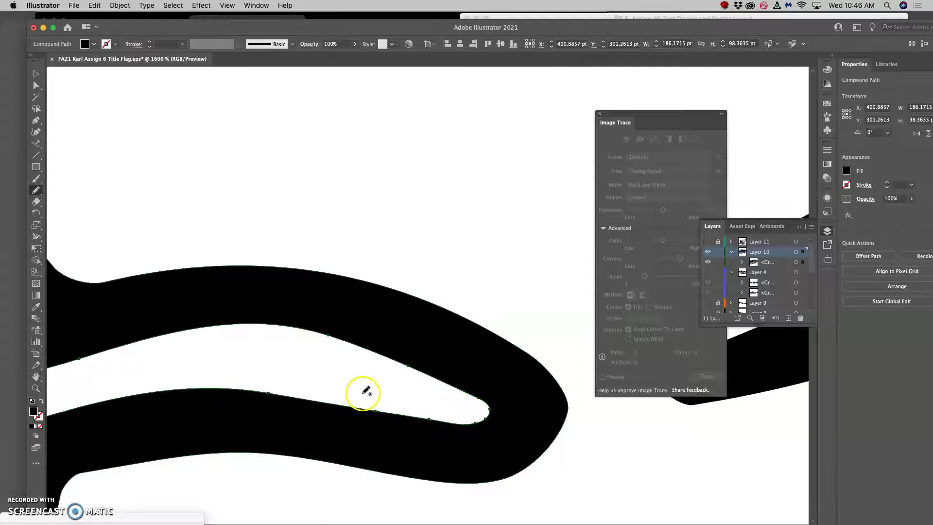
- Round both pointed ends of the small upper black opening in the "o" of "to" with the Pencil tool
{"action": "scroll", "coordinate": [364, 391], "scroll_direction": "left", "scroll_amount": 10}
{"action": "scroll", "coordinate": [360, 393], "scroll_direction": "left", "scroll_amount": 10}
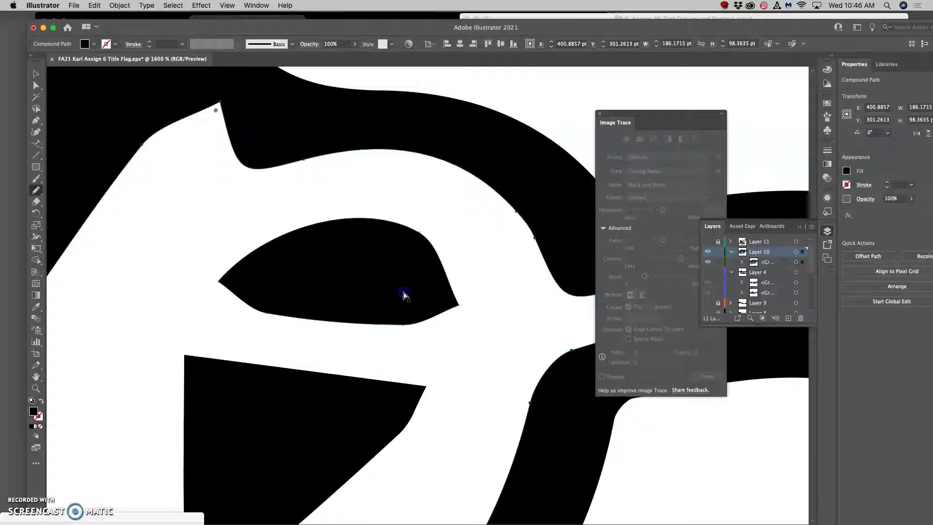
{"action": "left_click", "coordinate": [404, 294], "text": "super"}
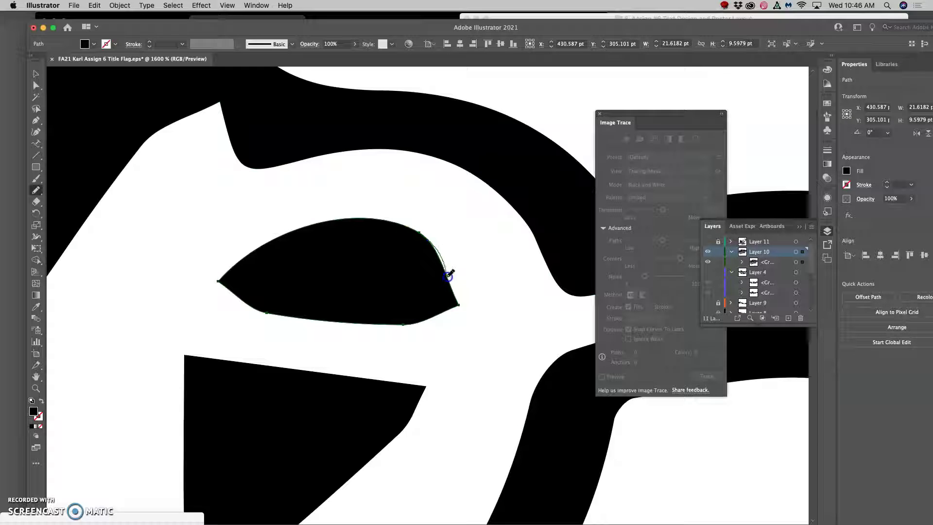
{"action": "left_click_drag", "start_coordinate": [406, 322], "coordinate": [405, 323]}
{"action": "mouse_move", "coordinate": [236, 261]}
{"action": "left_mouse_down"}
{"action": "mouse_move", "coordinate": [213, 283]}
{"action": "mouse_move", "coordinate": [223, 301]}
{"action": "mouse_move", "coordinate": [271, 312]}
{"action": "left_mouse_up"}
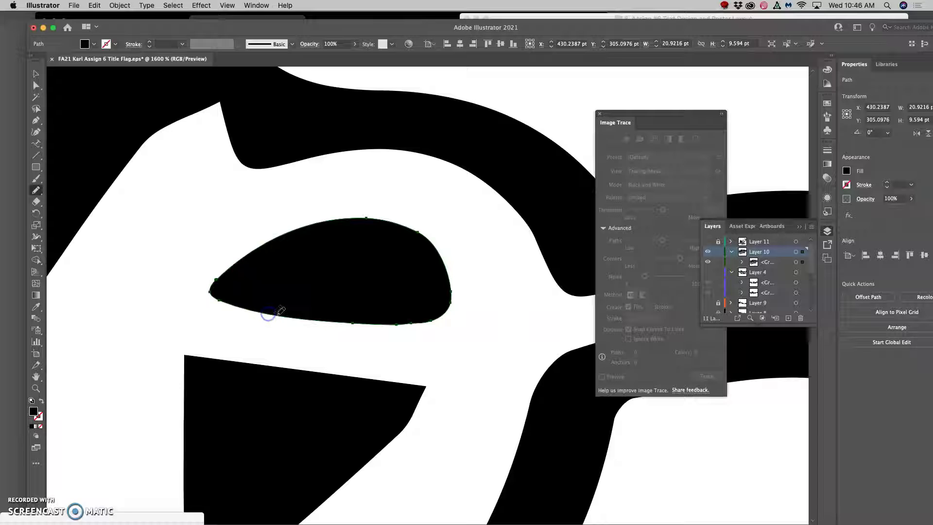
- Redraw the straight slanted lower-right edge of the large lower black opening in the "o" as an outward curve
{"action": "scroll", "coordinate": [287, 318], "scroll_direction": "down", "scroll_amount": 5}
{"action": "scroll", "coordinate": [291, 312], "scroll_direction": "up", "scroll_amount": 2}
{"action": "scroll", "coordinate": [299, 311], "scroll_direction": "up", "scroll_amount": 2}
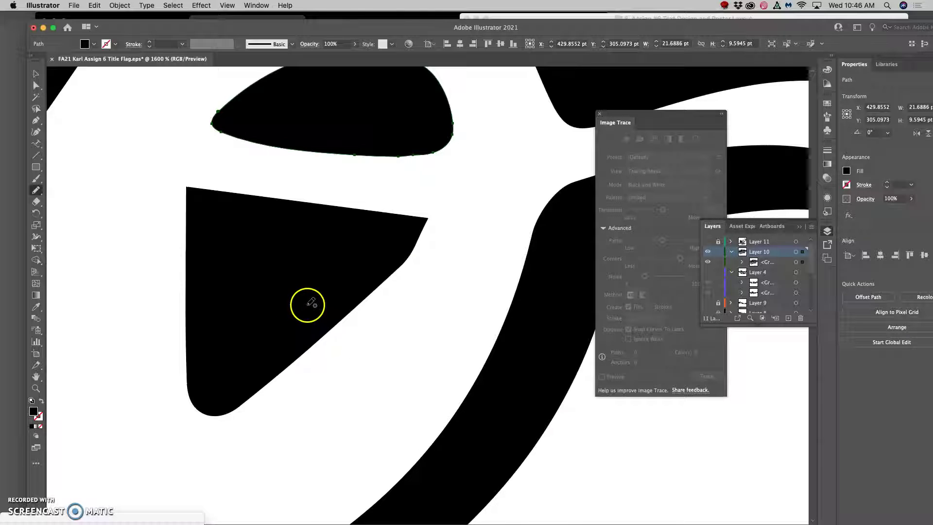
{"action": "scroll", "coordinate": [304, 305], "scroll_direction": "left", "scroll_amount": 2}
{"action": "left_click", "coordinate": [329, 298], "text": "super"}
{"action": "left_click_drag", "start_coordinate": [447, 273], "coordinate": [462, 227]}
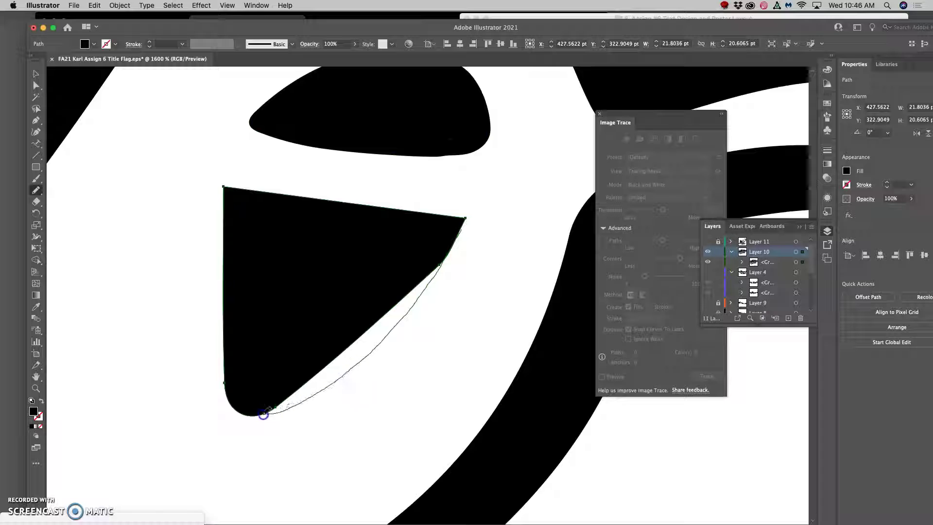
{"action": "left_click_drag", "start_coordinate": [264, 414], "coordinate": [254, 412]}
- Widen the large lower opening of the "o" by redrawing its straight left side and base as one rounded curve
{"action": "key", "text": "super+minus"}
{"action": "key", "text": "super+minus"}
{"action": "key", "text": "super+minus"}
{"action": "key", "text": "super+minus"}
{"action": "key", "text": "super+minus"}
{"action": "key", "text": "super+minus"}
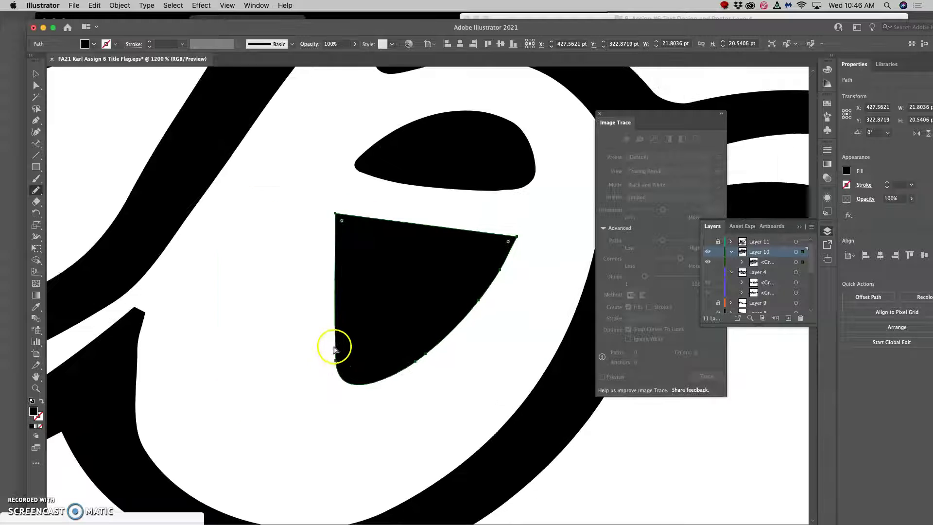
{"action": "key", "text": "super+plus"}
{"action": "key", "text": "super+plus"}
{"action": "key", "text": "super+plus"}
{"action": "key", "text": "super+plus"}
{"action": "key", "text": "super+plus"}
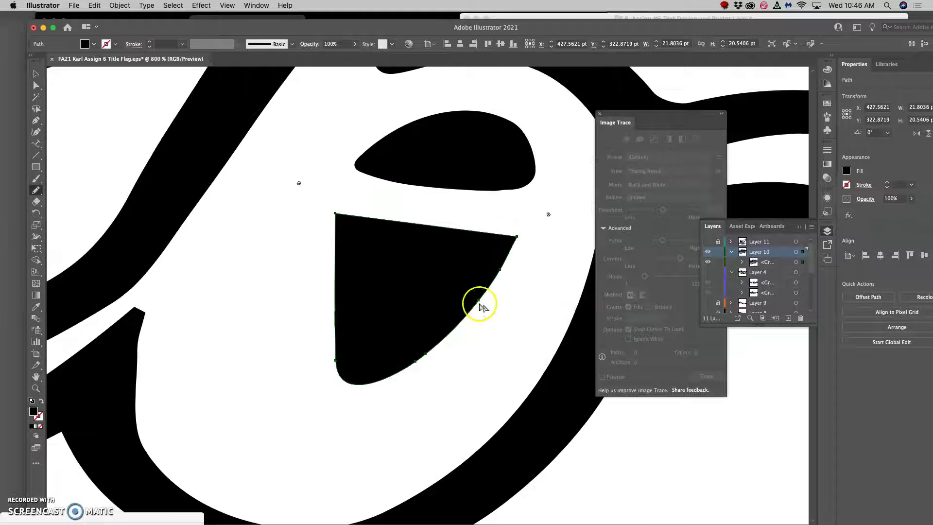
{"action": "mouse_move", "coordinate": [336, 213]}
{"action": "left_mouse_down"}
{"action": "mouse_move", "coordinate": [291, 291]}
{"action": "mouse_move", "coordinate": [276, 338]}
{"action": "left_mouse_up"}
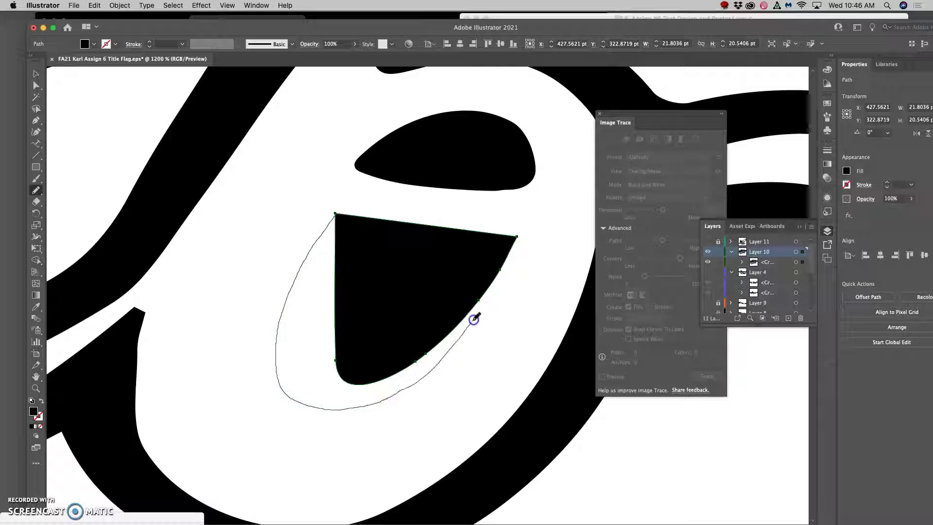
{"action": "left_click_drag", "start_coordinate": [498, 279], "coordinate": [500, 264]}
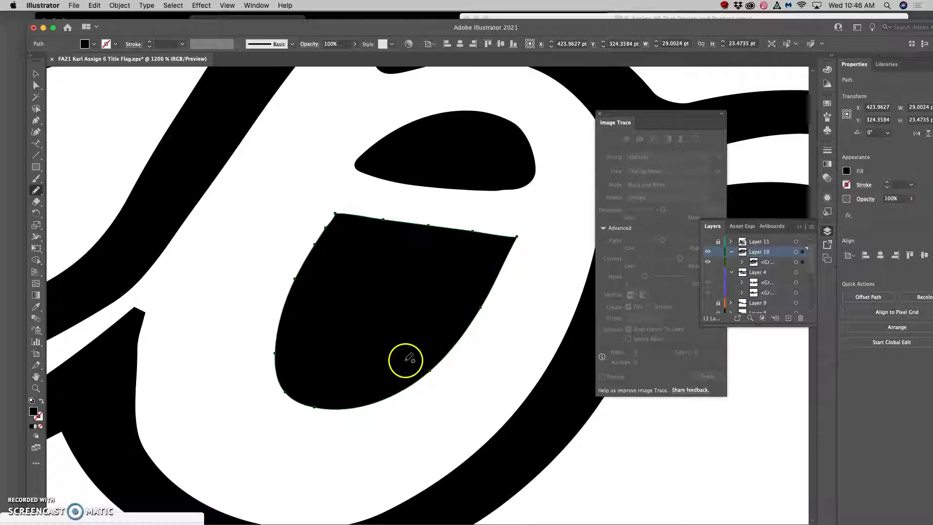
- Redraw the straight top edge of the "o"'s lower opening as a gentle downward curve with softened corners
{"action": "key", "text": "super+minus"}
{"action": "key", "text": "super+minus"}
{"action": "key", "text": "super+plus"}
{"action": "key", "text": "super+plus"}
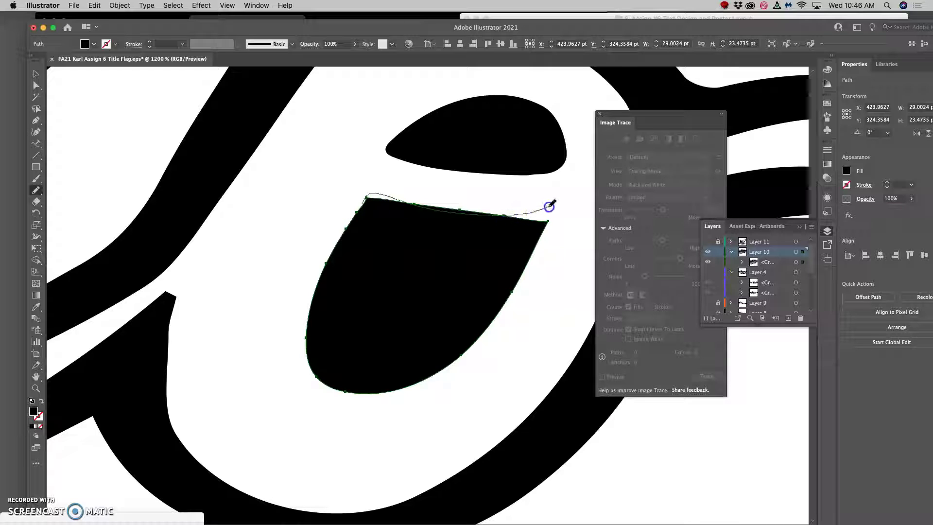
{"action": "left_click_drag", "start_coordinate": [543, 236], "coordinate": [541, 238]}
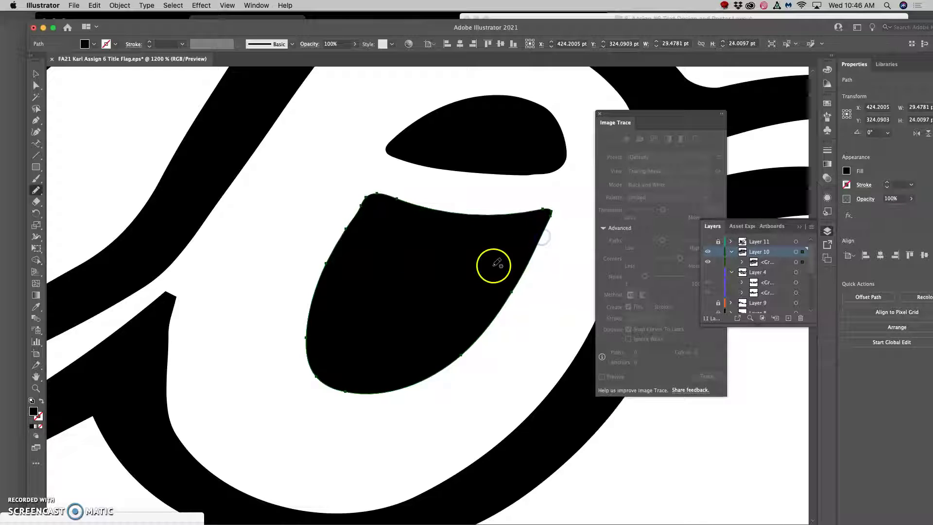
- Even out the bottom edge and lower-right corner of the "o"'s small upper opening using the Pencil and Smooth tools
{"action": "scroll", "coordinate": [474, 272], "scroll_direction": "right", "scroll_amount": 5}
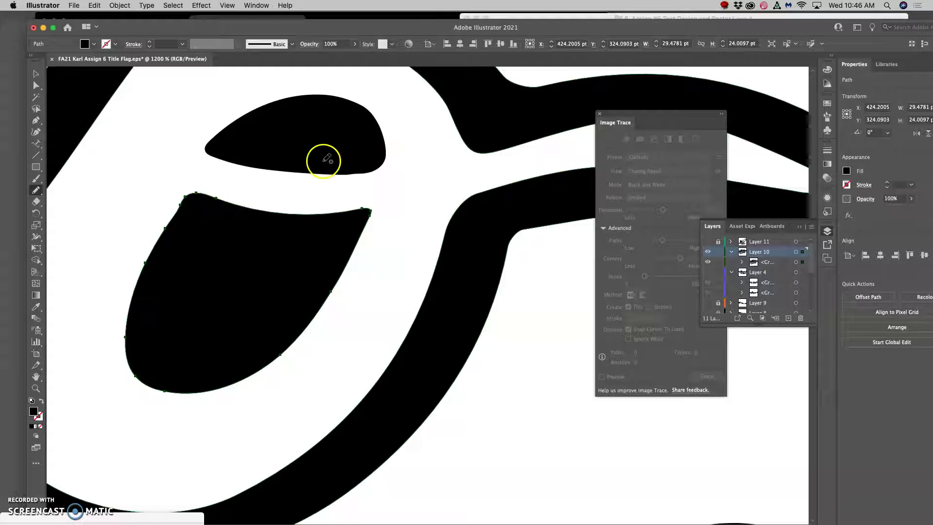
{"action": "left_click", "coordinate": [338, 160], "text": "super"}
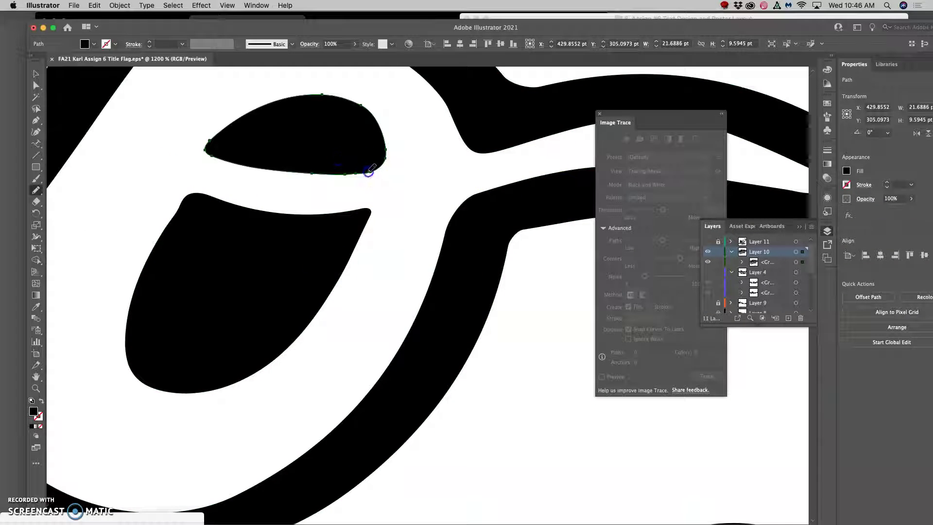
{"action": "left_click_drag", "start_coordinate": [295, 174], "coordinate": [380, 164]}
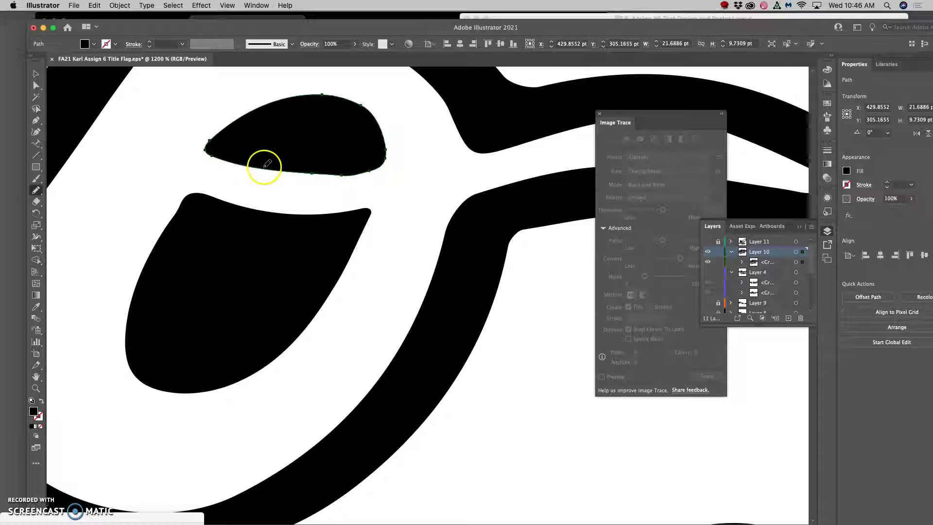
{"action": "left_click", "coordinate": [36, 190]}
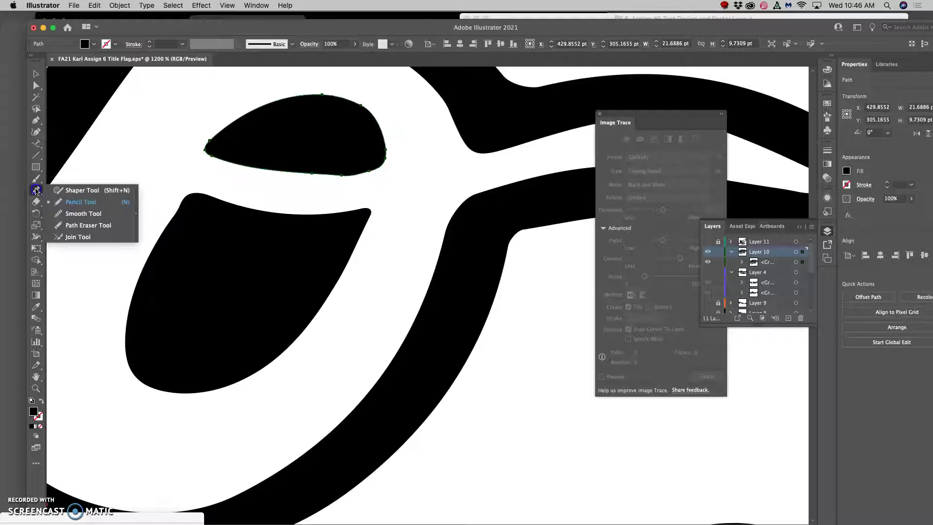
{"action": "left_click", "coordinate": [72, 203]}
{"action": "left_click_drag", "start_coordinate": [368, 170], "coordinate": [223, 194]}
{"action": "left_click_drag", "start_coordinate": [327, 171], "coordinate": [254, 172]}
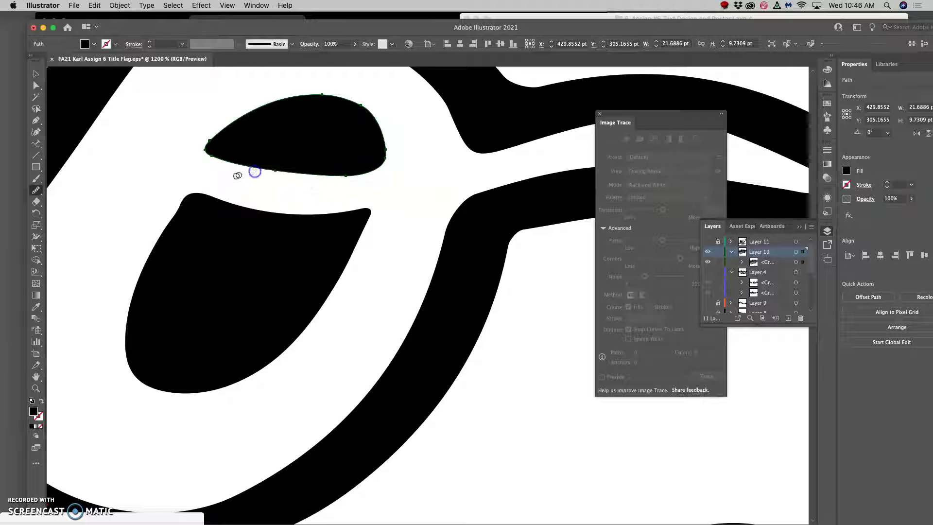
- Smooth the upper left edge of the large lower opening in the "o"
{"action": "left_click", "coordinate": [189, 219], "text": "super"}
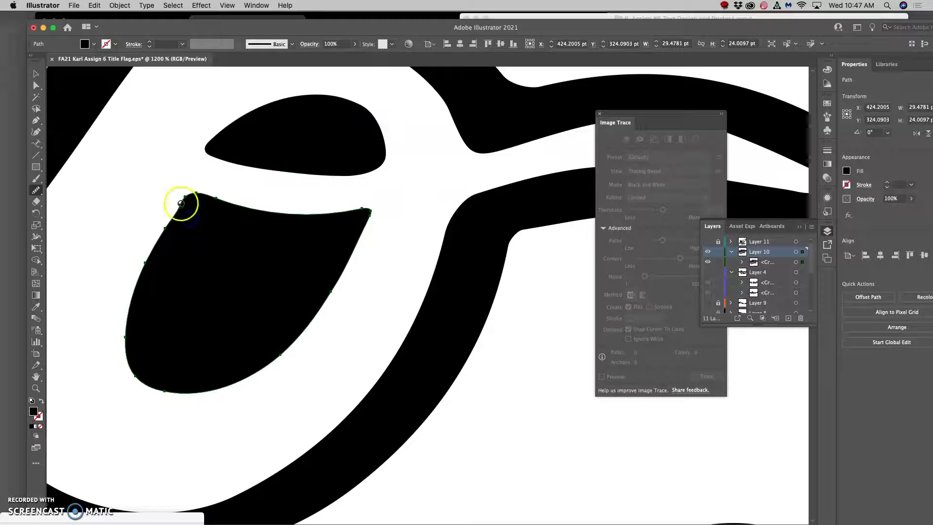
{"action": "left_click_drag", "start_coordinate": [160, 249], "coordinate": [158, 251]}
{"action": "left_click_drag", "start_coordinate": [182, 203], "coordinate": [142, 261]}
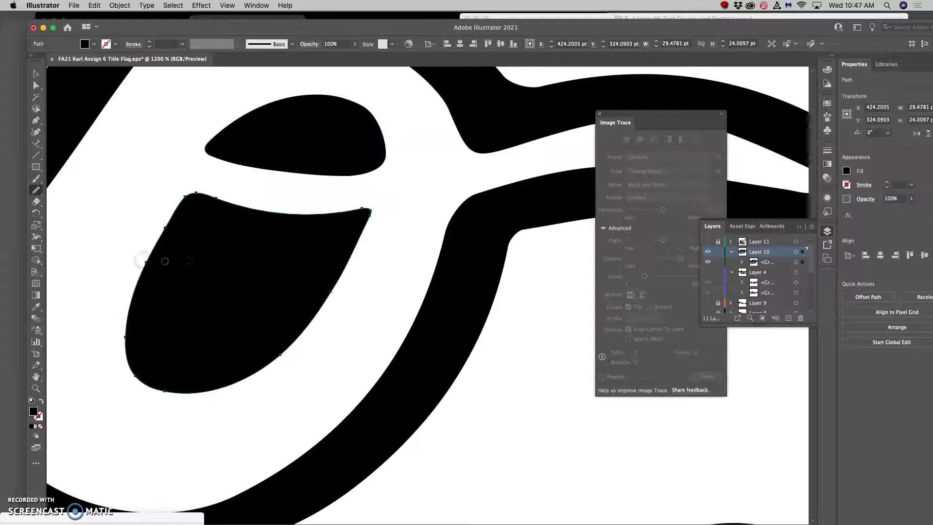
- Smooth the black outline's inner edge along the left side of the "o", below the blunt spike beside the "t"
{"action": "scroll", "coordinate": [187, 227], "scroll_direction": "left", "scroll_amount": 5}
{"action": "scroll", "coordinate": [181, 233], "scroll_direction": "down", "scroll_amount": 3}
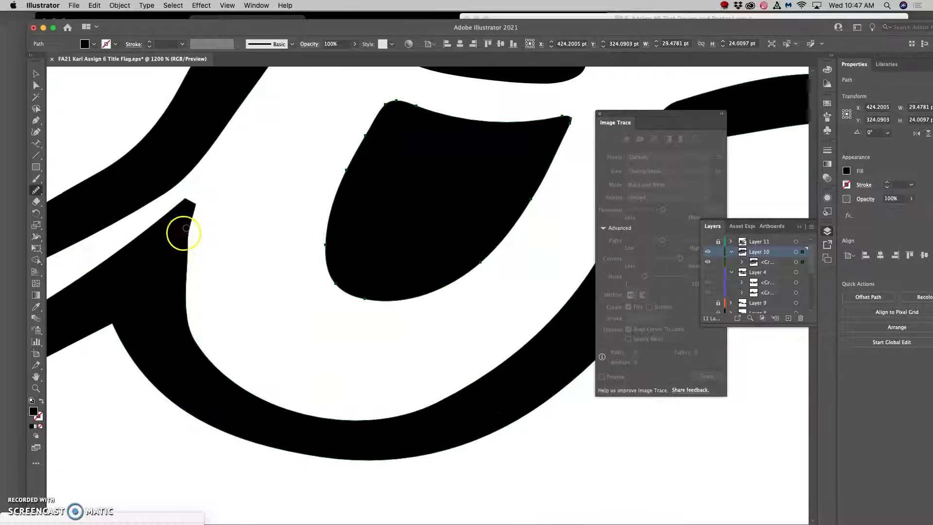
{"action": "left_click", "coordinate": [188, 237], "text": "super"}
{"action": "mouse_move", "coordinate": [181, 279]}
{"action": "left_mouse_down"}
{"action": "mouse_move", "coordinate": [189, 328]}
{"action": "mouse_move", "coordinate": [200, 246]}
{"action": "mouse_move", "coordinate": [189, 234]}
{"action": "left_mouse_up"}
{"action": "left_click_drag", "start_coordinate": [189, 343], "coordinate": [187, 241]}
{"action": "mouse_move", "coordinate": [197, 351]}
{"action": "left_mouse_down"}
{"action": "mouse_move", "coordinate": [187, 241]}
{"action": "mouse_move", "coordinate": [192, 314]}
{"action": "mouse_move", "coordinate": [184, 283]}
{"action": "left_mouse_up"}
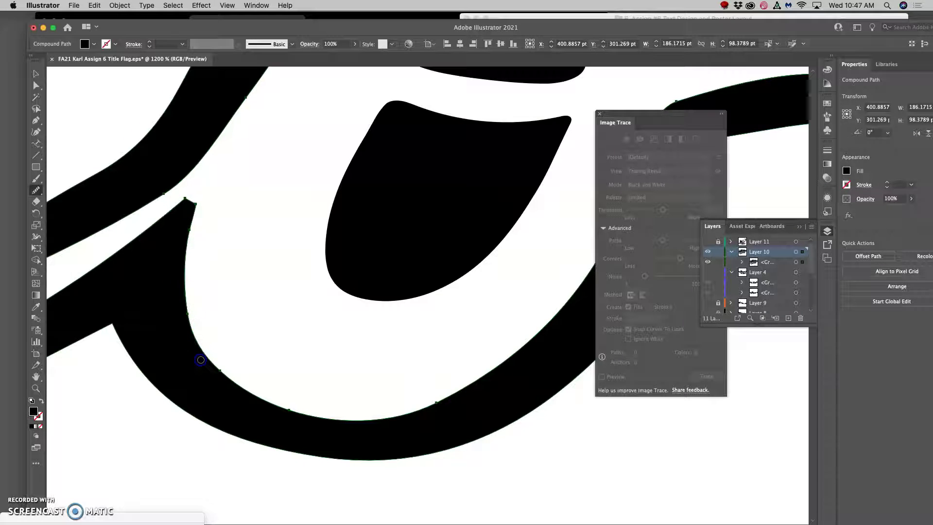
- Reshape the blunt tip of the black spike between "t" and "o" into a sharp point with the Pencil tool
{"action": "scroll", "coordinate": [181, 340], "scroll_direction": "left", "scroll_amount": 5}
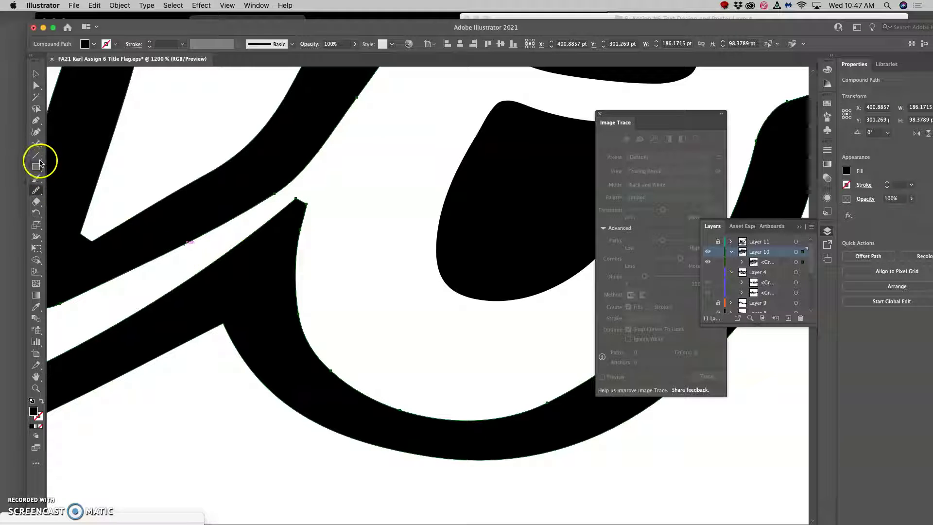
{"action": "left_click_drag", "start_coordinate": [39, 185], "coordinate": [66, 198]}
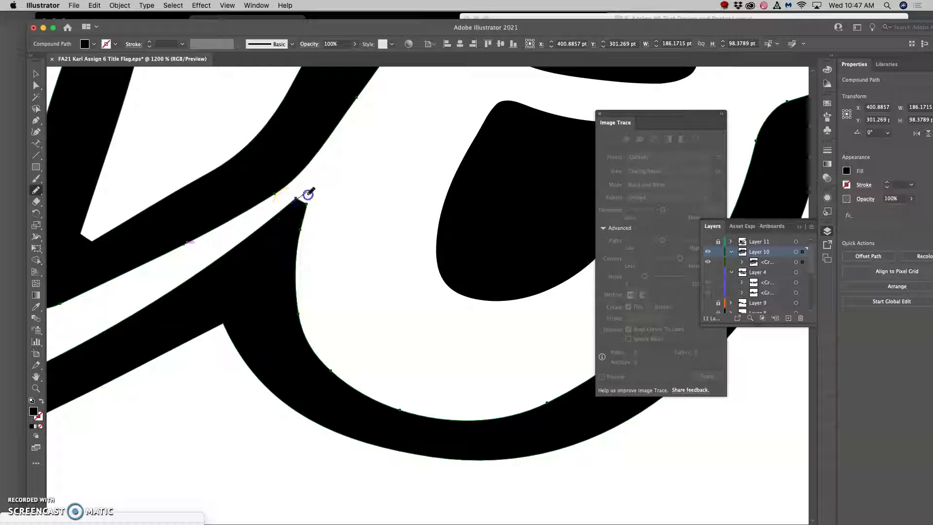
{"action": "left_click_drag", "start_coordinate": [299, 242], "coordinate": [299, 246]}
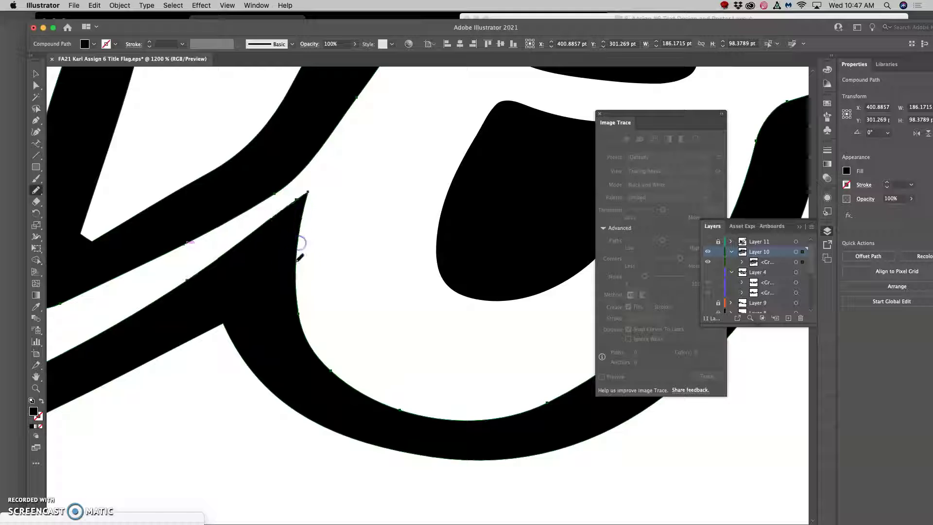
- Redraw the upper edge of the black spike as a gentle inward curve flowing into the stroke under the "t"
{"action": "scroll", "coordinate": [279, 265], "scroll_direction": "left", "scroll_amount": 5}
{"action": "scroll", "coordinate": [285, 263], "scroll_direction": "left", "scroll_amount": 2}
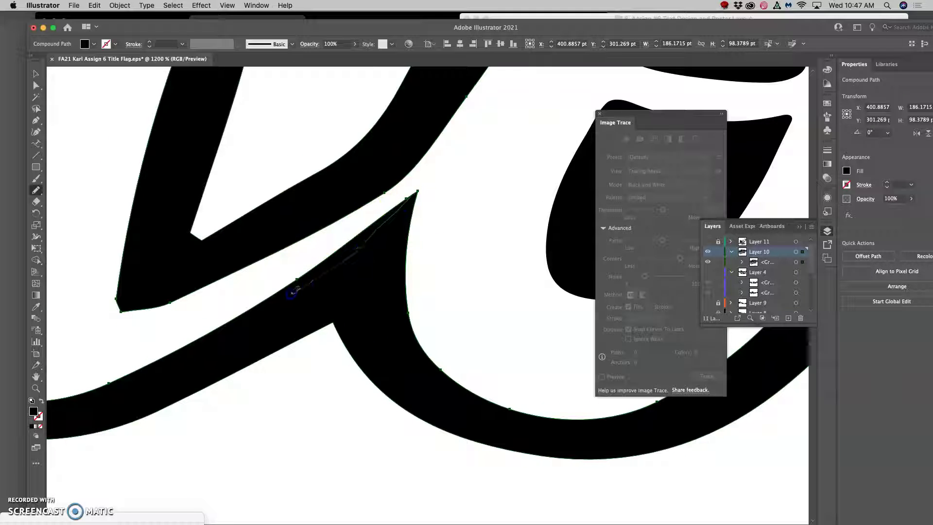
{"action": "left_click_drag", "start_coordinate": [181, 346], "coordinate": [194, 335]}
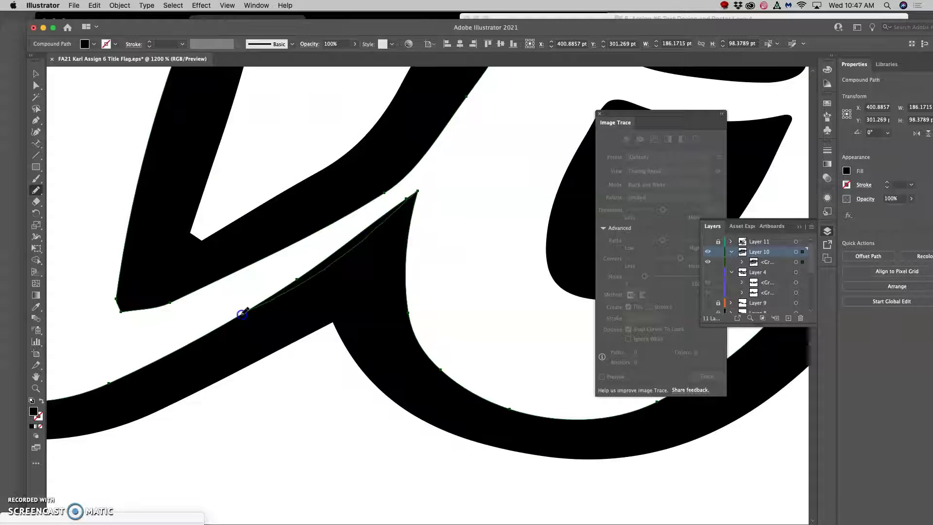
{"action": "left_click_drag", "start_coordinate": [243, 313], "coordinate": [242, 313]}
- Round the angular lower corner of the black V-shaped area inside the "t" with the Pencil tool
{"action": "scroll", "coordinate": [246, 287], "scroll_direction": "left", "scroll_amount": 4}
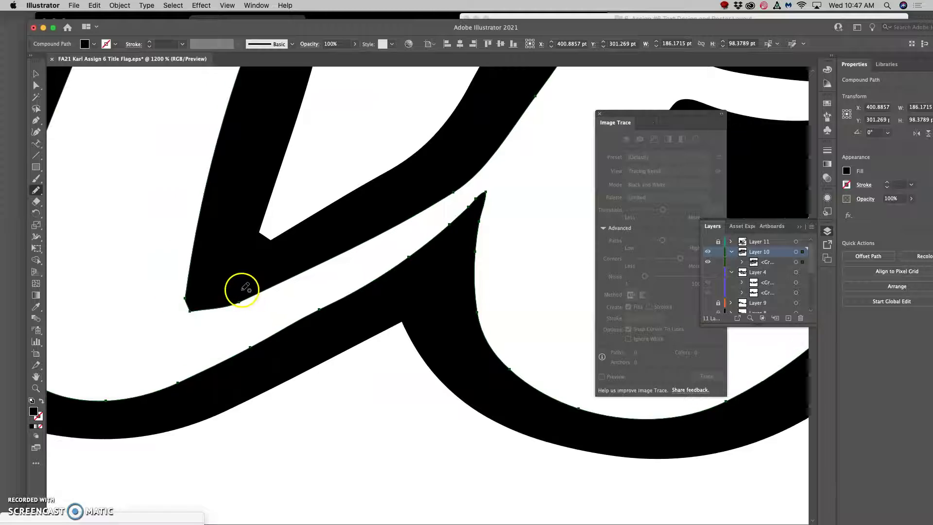
{"action": "scroll", "coordinate": [242, 289], "scroll_direction": "down", "scroll_amount": 1}
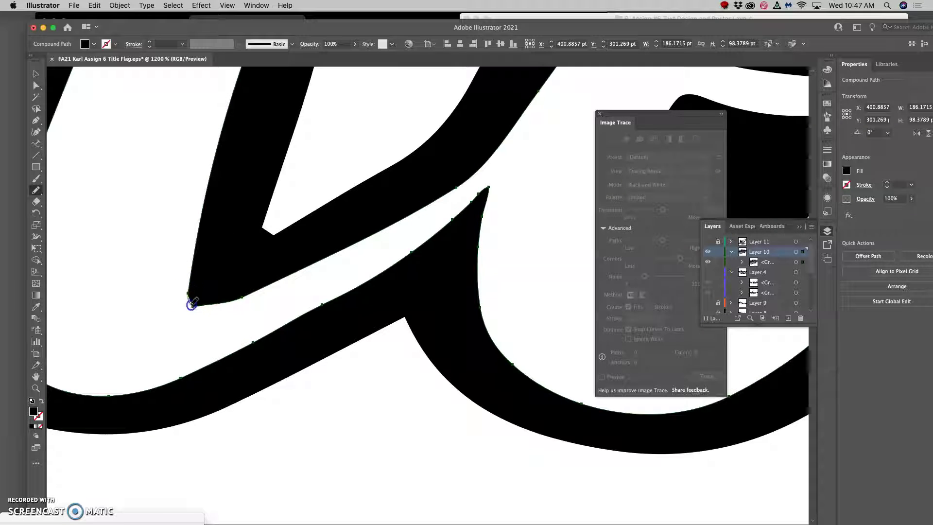
{"action": "left_click_drag", "start_coordinate": [238, 297], "coordinate": [248, 292]}
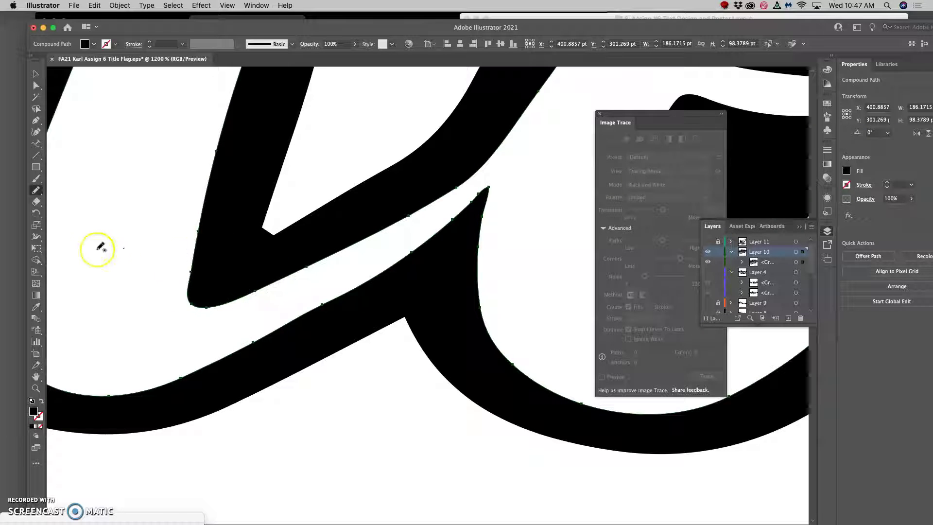
- Smooth the upper edge of the black stroke running from the spike down beneath the "t", using the Smooth tool
{"action": "left_click_drag", "start_coordinate": [37, 191], "coordinate": [63, 213]}
{"action": "mouse_move", "coordinate": [372, 308]}
{"action": "left_mouse_down"}
{"action": "mouse_move", "coordinate": [422, 268]}
{"action": "mouse_move", "coordinate": [469, 206]}
{"action": "mouse_move", "coordinate": [206, 359]}
{"action": "left_mouse_up"}
{"action": "mouse_move", "coordinate": [441, 236]}
{"action": "left_mouse_down"}
{"action": "mouse_move", "coordinate": [354, 290]}
{"action": "mouse_move", "coordinate": [164, 373]}
{"action": "left_mouse_up"}
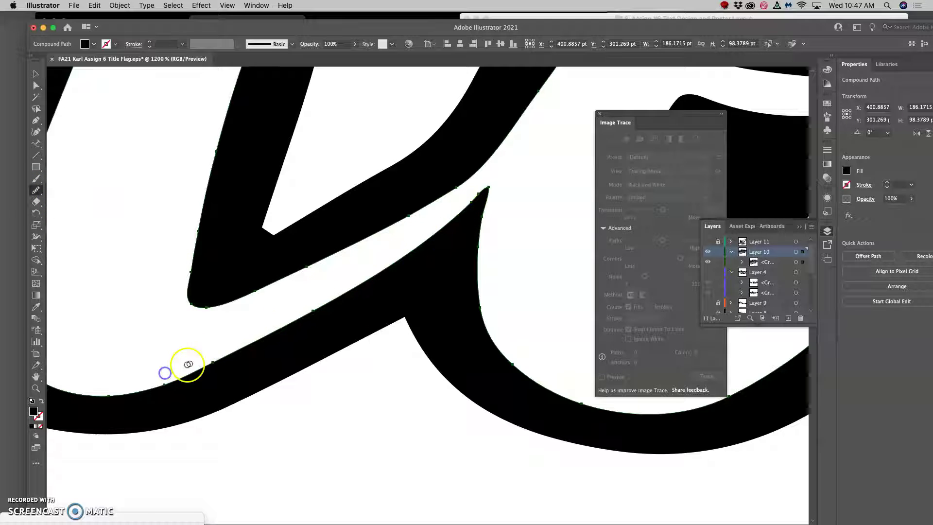
{"action": "mouse_move", "coordinate": [389, 273]}
{"action": "left_mouse_down"}
{"action": "mouse_move", "coordinate": [264, 341]}
{"action": "mouse_move", "coordinate": [159, 374]}
{"action": "left_mouse_up"}
{"action": "scroll", "coordinate": [166, 371], "scroll_direction": "left", "scroll_amount": 4}
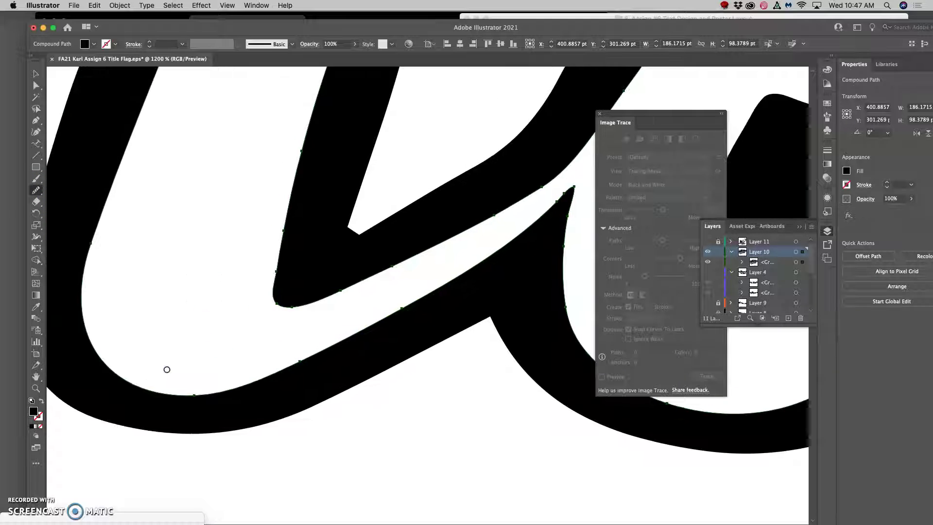
{"action": "scroll", "coordinate": [167, 369], "scroll_direction": "left", "scroll_amount": 2}
{"action": "scroll", "coordinate": [166, 369], "scroll_direction": "up", "scroll_amount": 5}
{"action": "left_click", "coordinate": [235, 106]}
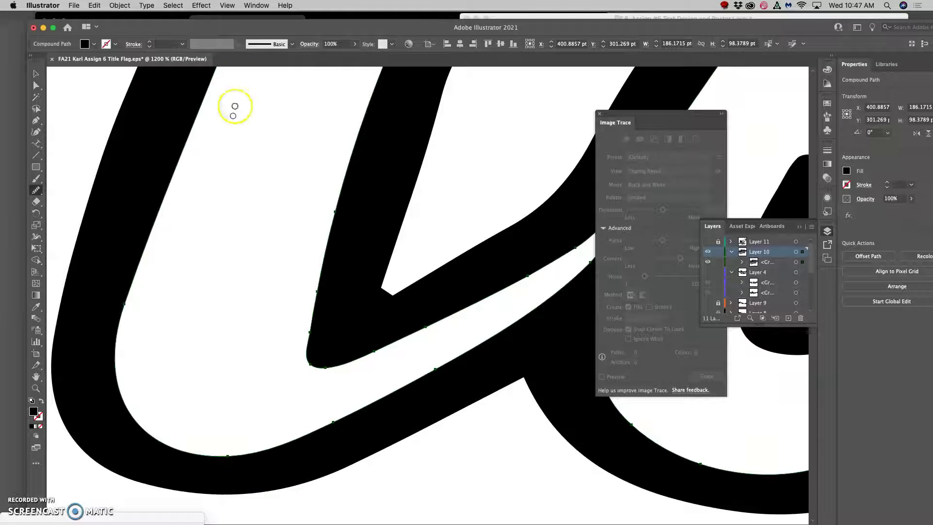
{"action": "left_click", "coordinate": [256, 5]}
{"action": "mouse_move", "coordinate": [319, 51]}
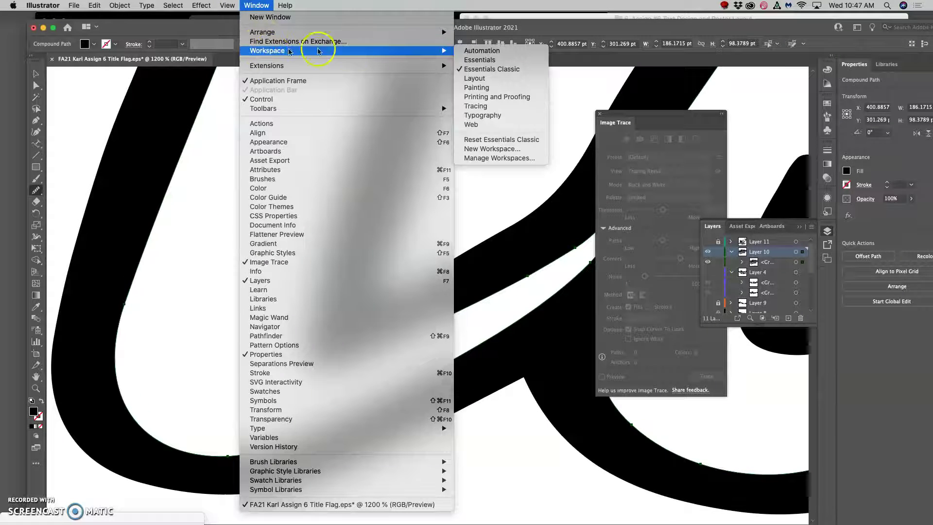
{"action": "left_click", "coordinate": [30, 196]}
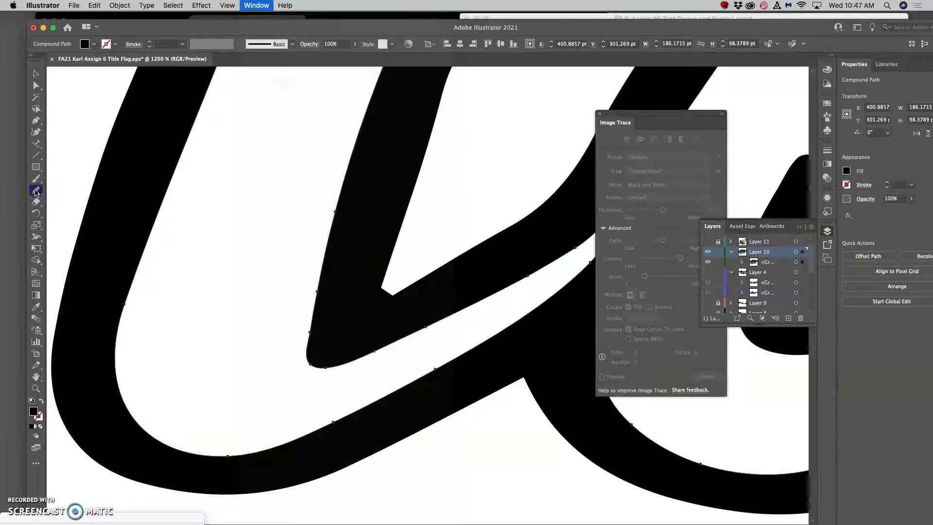
- Redraw the blunt lower corner of the enclosed white opening between "t" and "o" as a narrower tip with the Pencil tool
{"action": "left_click", "coordinate": [36, 192]}
{"action": "left_click", "coordinate": [378, 252], "text": "super"}
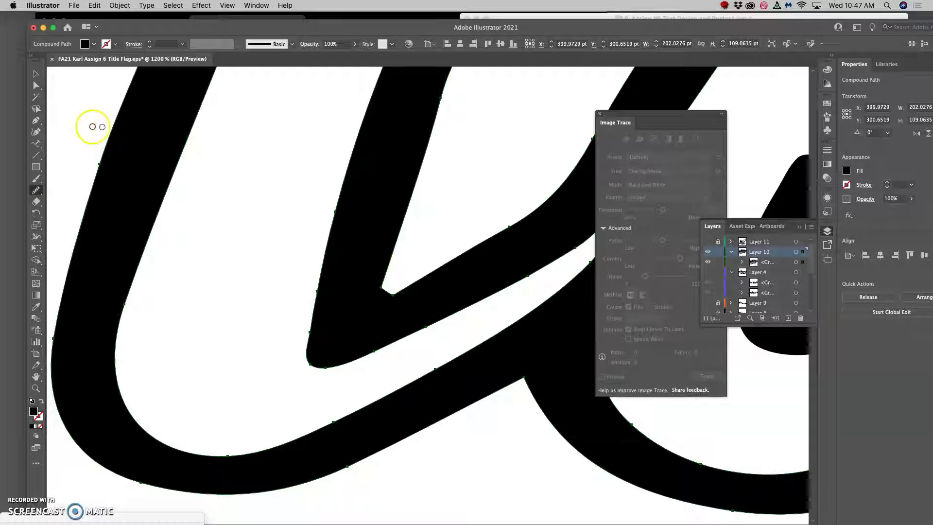
{"action": "left_click", "coordinate": [37, 190]}
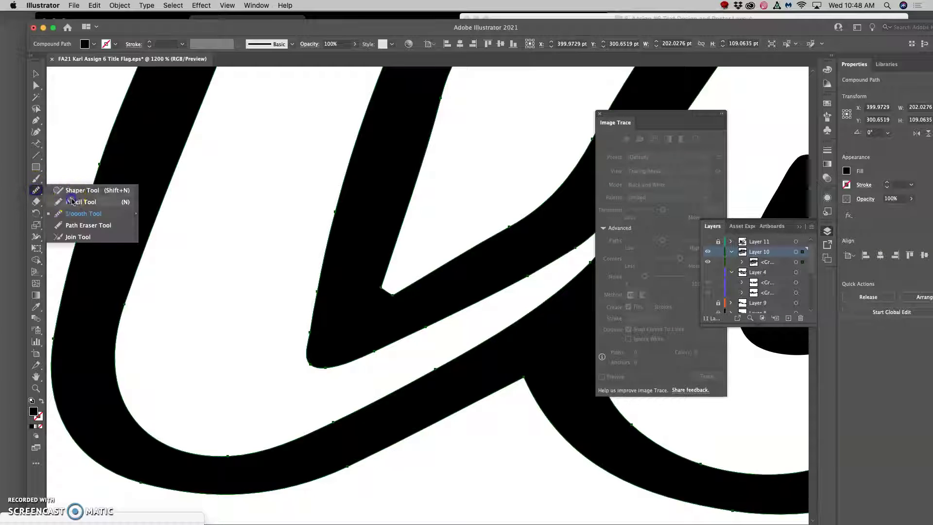
{"action": "left_click", "coordinate": [71, 201]}
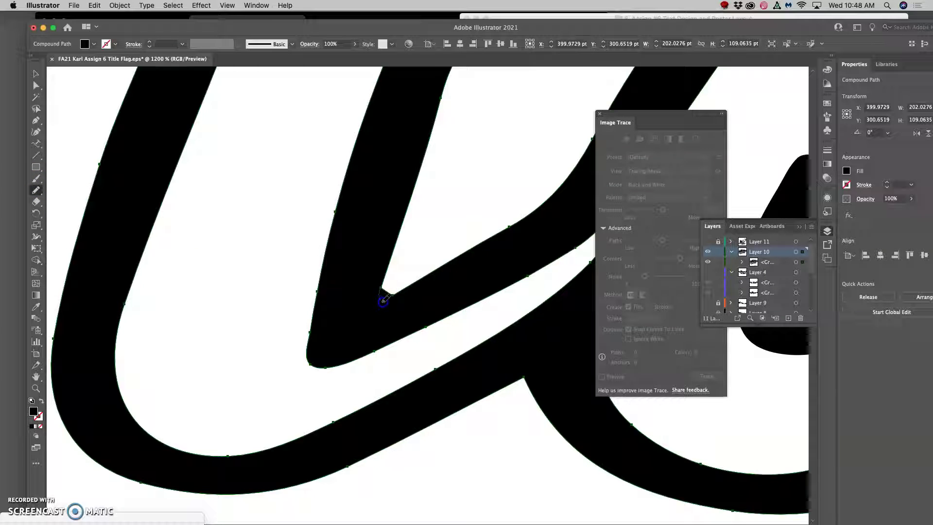
{"action": "left_click_drag", "start_coordinate": [394, 293], "coordinate": [363, 289]}
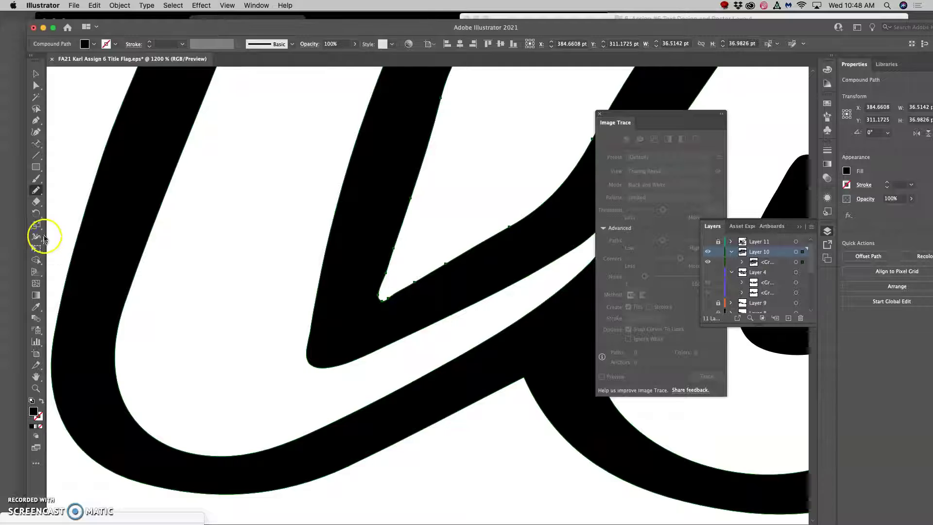
- Smooth the lower edge of the enclosed opening leading into its bottom corner, using the Smooth tool
{"action": "left_click", "coordinate": [36, 190]}
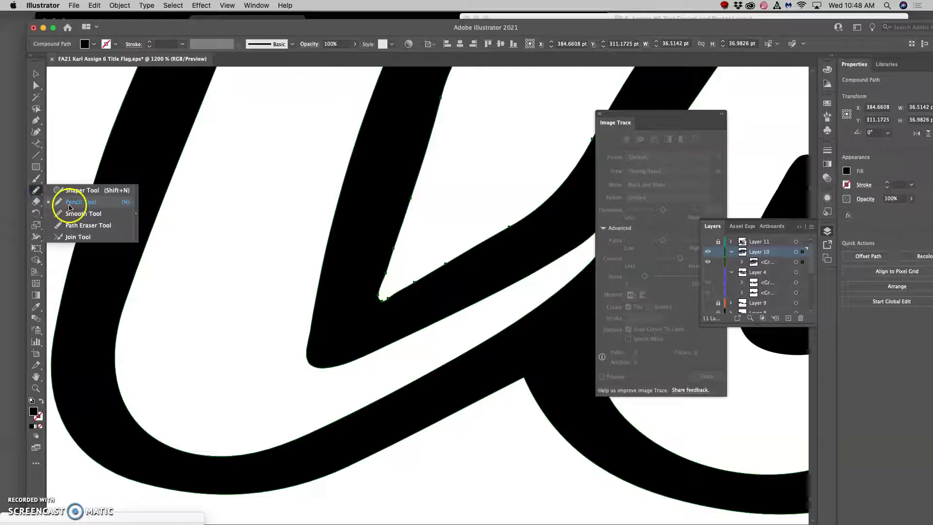
{"action": "left_click", "coordinate": [68, 213]}
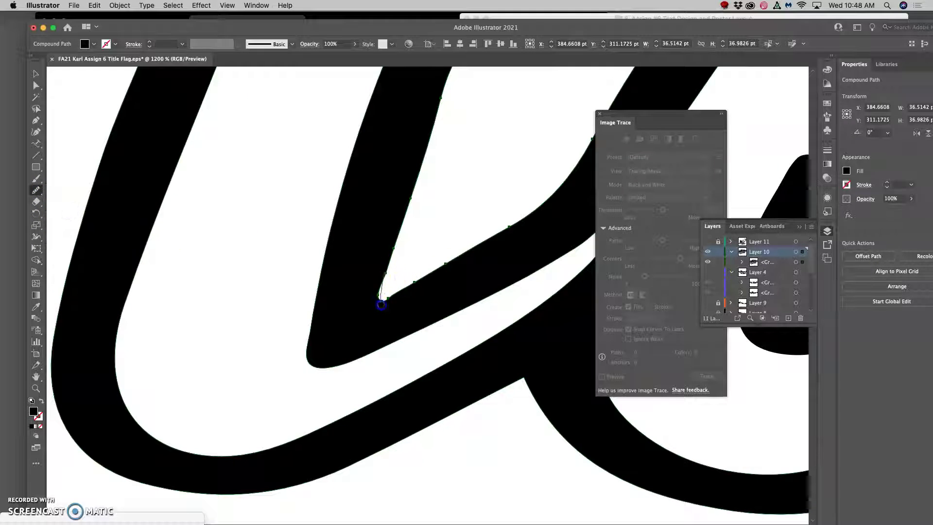
{"action": "left_click_drag", "start_coordinate": [433, 267], "coordinate": [395, 289]}
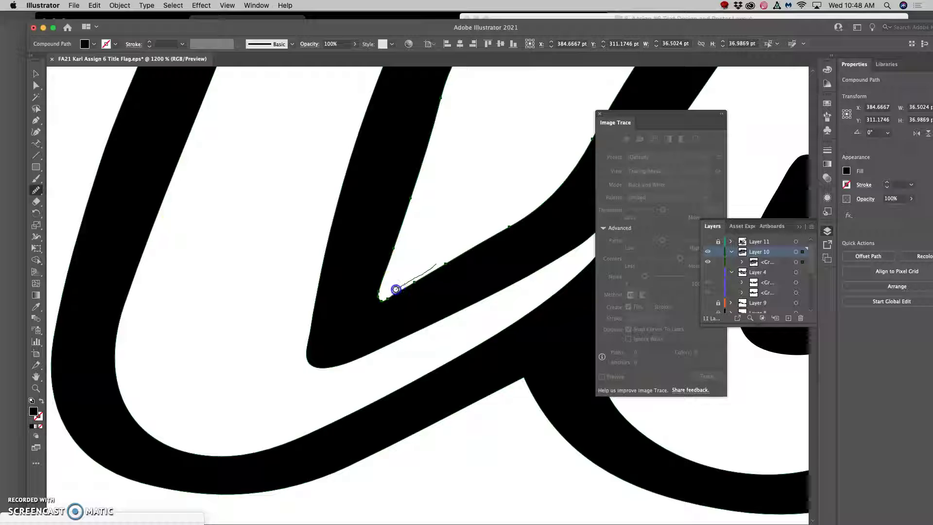
- Set the Pencil tool's fidelity to the Smooth extreme in its options
{"action": "left_click", "coordinate": [36, 190]}
{"action": "left_click", "coordinate": [69, 203]}
{"action": "left_click", "coordinate": [35, 192]}
{"action": "double_click", "coordinate": [35, 193]}
{"action": "left_click", "coordinate": [483, 209]}
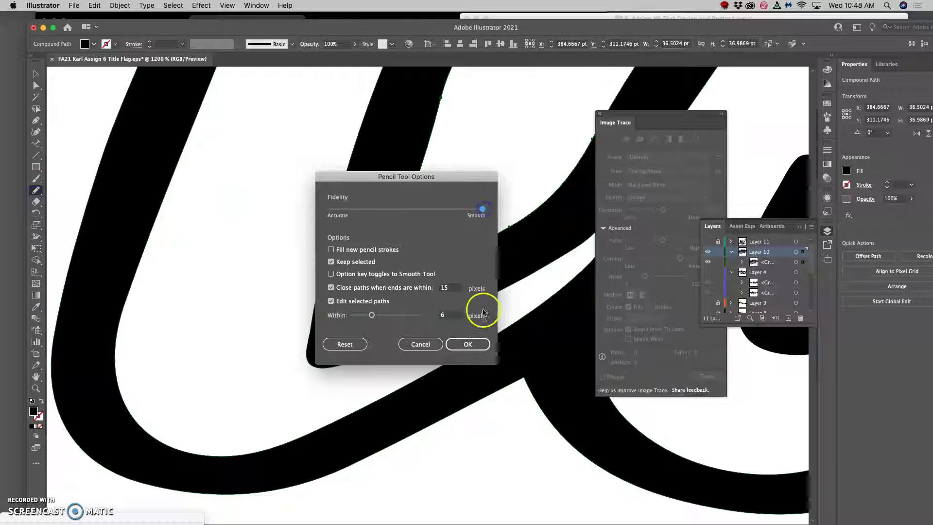
{"action": "left_click", "coordinate": [471, 343]}
- Round the angular inner end of the "t" crossbar's hooked start and smooth its upper curve with the Pencil tool
{"action": "scroll", "coordinate": [410, 319], "scroll_direction": "up", "scroll_amount": 5}
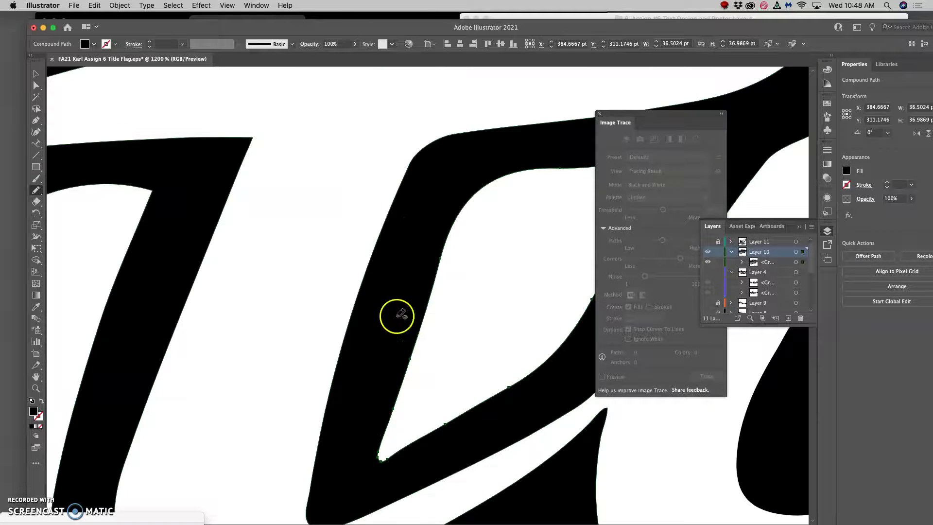
{"action": "scroll", "coordinate": [397, 316], "scroll_direction": "left", "scroll_amount": 8}
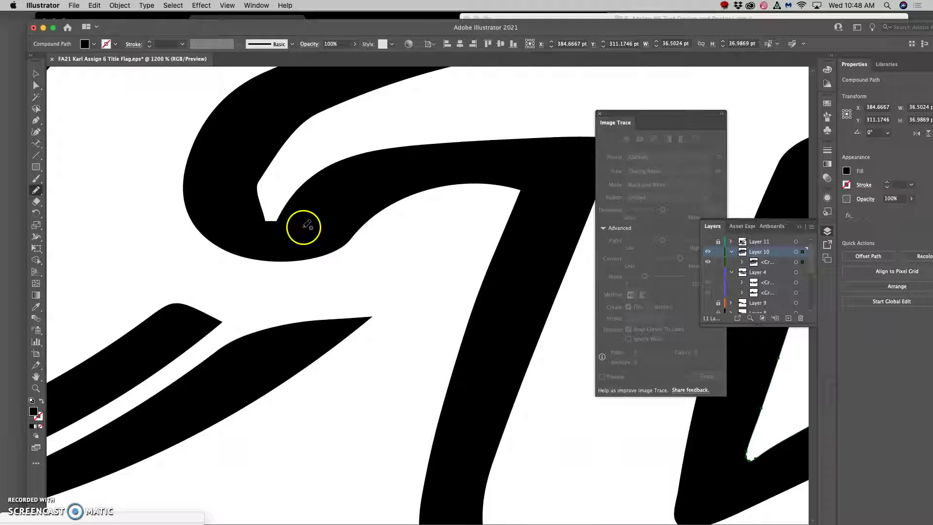
{"action": "left_click", "coordinate": [267, 162], "text": "super"}
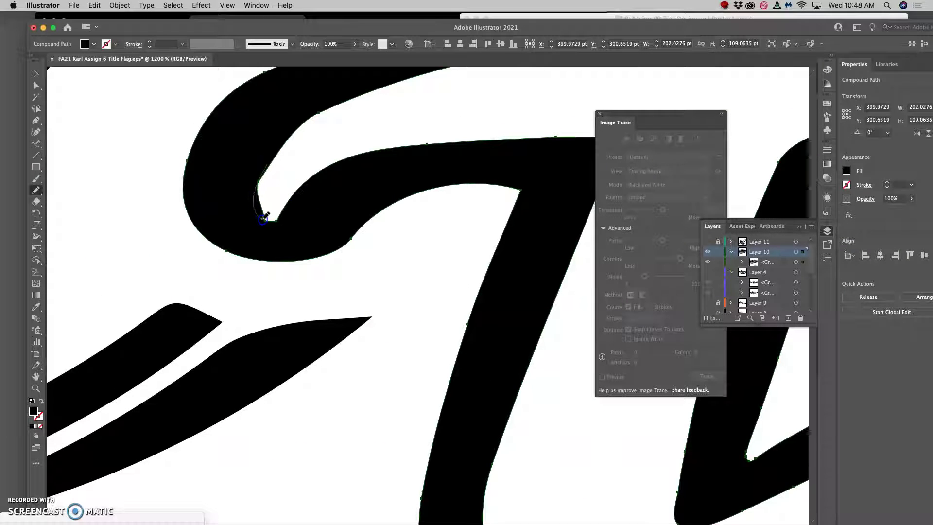
{"action": "left_click_drag", "start_coordinate": [302, 185], "coordinate": [307, 180]}
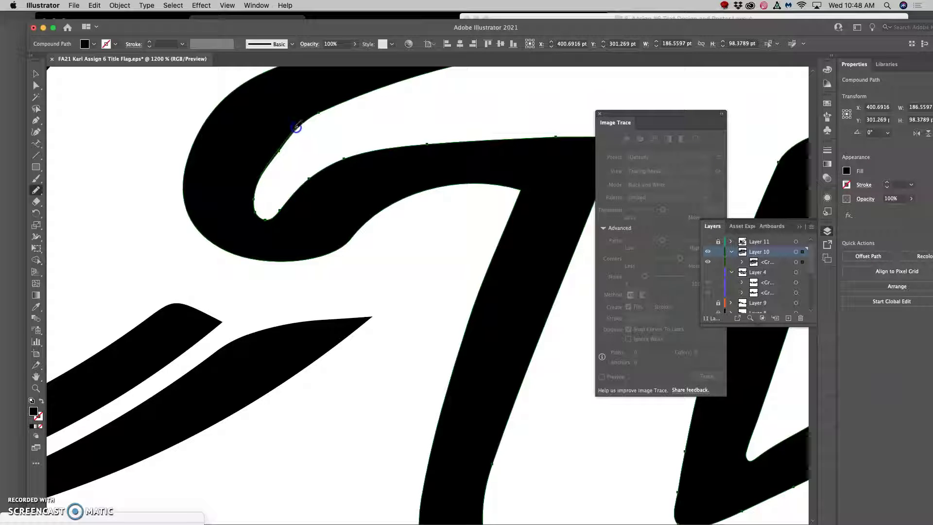
{"action": "left_click_drag", "start_coordinate": [311, 117], "coordinate": [319, 112]}
- Round the angular top inside the "t" stem and redraw the stem's inner edge down toward the crossbar
{"action": "scroll", "coordinate": [332, 237], "scroll_direction": "right", "scroll_amount": 5}
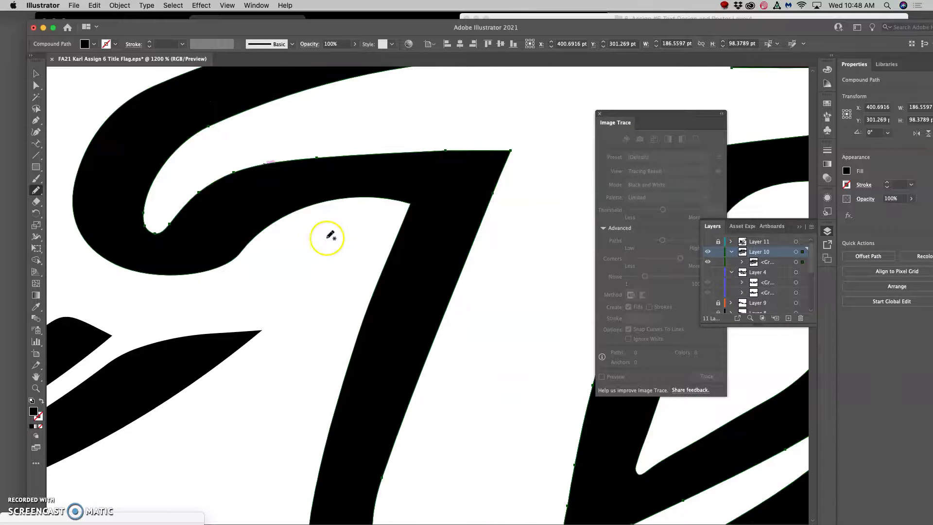
{"action": "scroll", "coordinate": [327, 238], "scroll_direction": "up", "scroll_amount": 10}
{"action": "scroll", "coordinate": [327, 238], "scroll_direction": "right", "scroll_amount": 5}
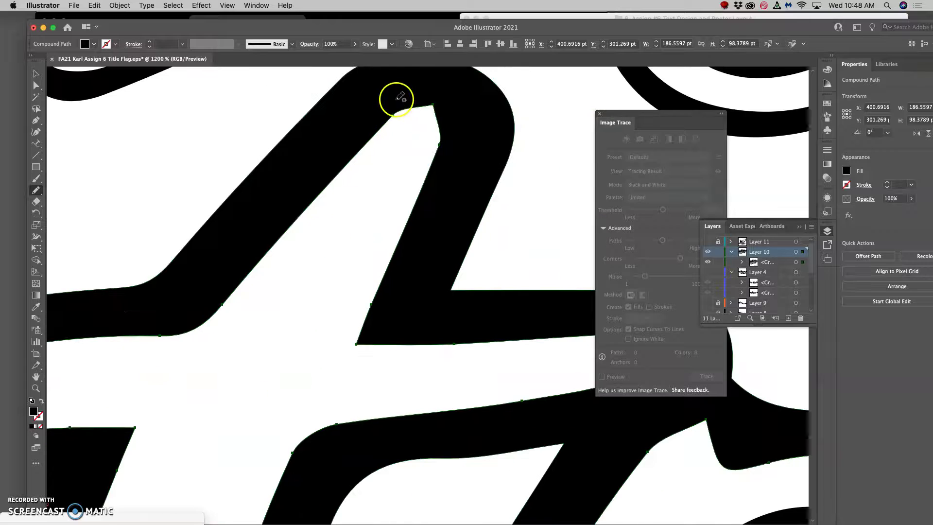
{"action": "left_click_drag", "start_coordinate": [392, 116], "coordinate": [408, 105]}
{"action": "mouse_move", "coordinate": [439, 146]}
{"action": "left_mouse_down"}
{"action": "mouse_move", "coordinate": [419, 210]}
{"action": "mouse_move", "coordinate": [416, 196]}
{"action": "left_mouse_up"}
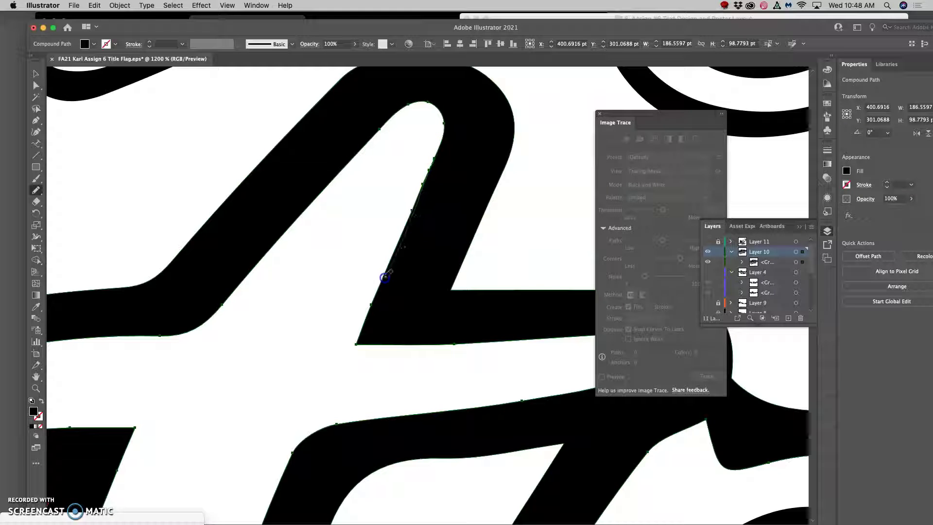
{"action": "left_click_drag", "start_coordinate": [372, 304], "coordinate": [374, 308]}
- Redraw the pointed corner where the "t" stem meets the crossbar's upper edge, extending it slightly outward
{"action": "scroll", "coordinate": [425, 286], "scroll_direction": "right", "scroll_amount": 3}
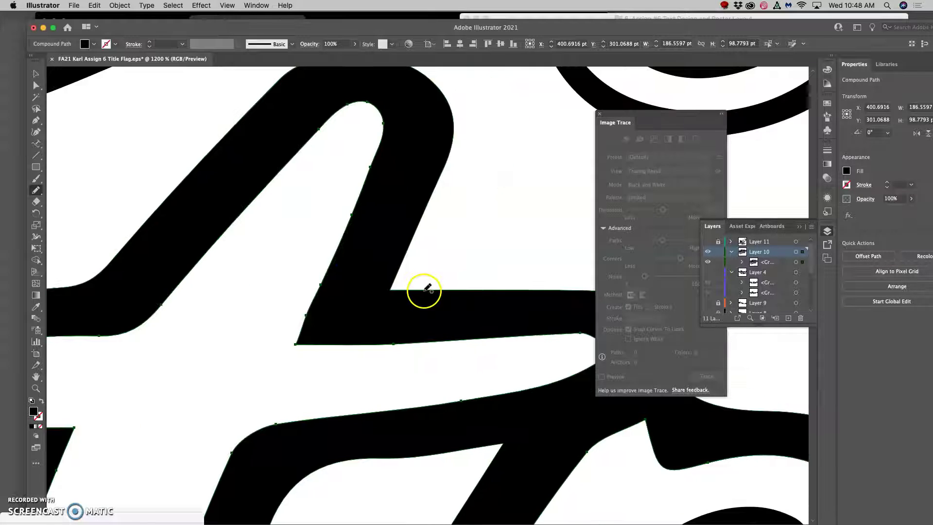
{"action": "left_click_drag", "start_coordinate": [321, 285], "coordinate": [320, 286]}
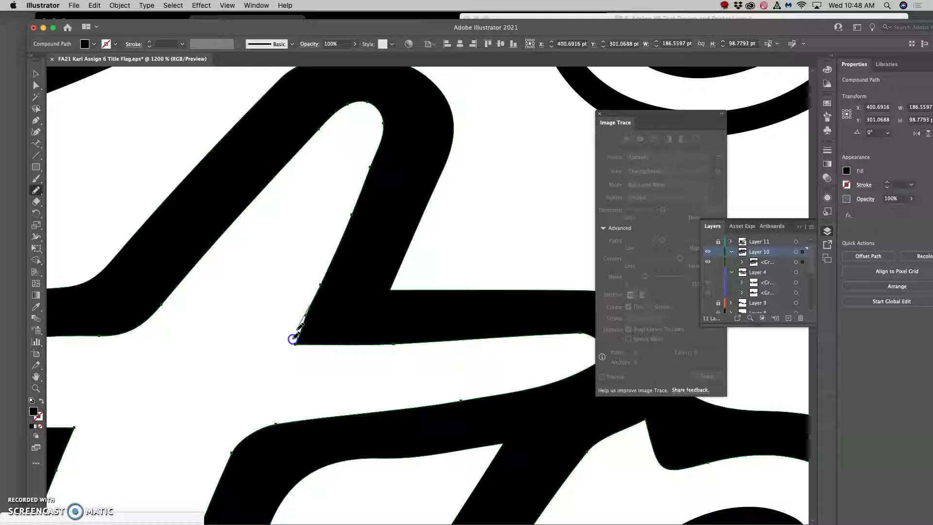
{"action": "left_click_drag", "start_coordinate": [303, 344], "coordinate": [306, 337]}
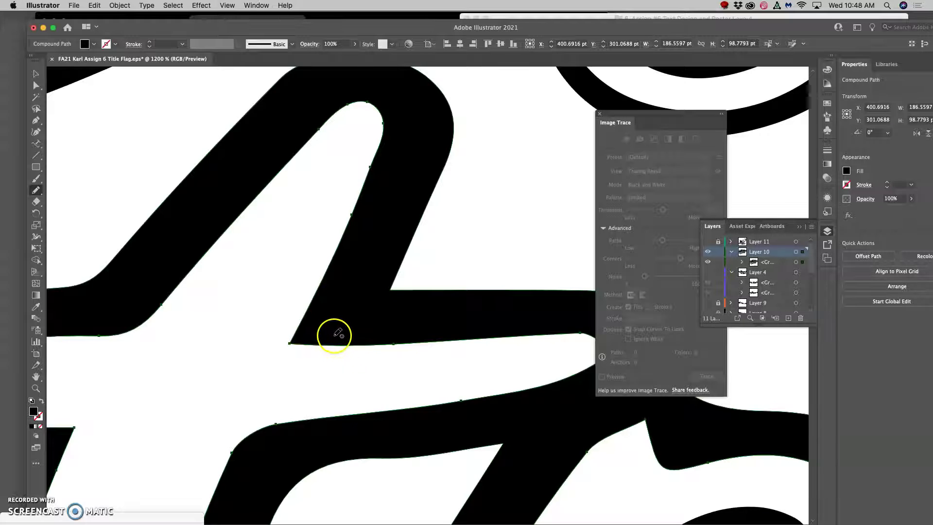
- Round the angular far end of the white "t" crossbar near the "o" with the Pencil tool
{"action": "scroll", "coordinate": [333, 333], "scroll_direction": "right", "scroll_amount": 2}
{"action": "scroll", "coordinate": [331, 333], "scroll_direction": "right", "scroll_amount": 6}
{"action": "scroll", "coordinate": [331, 333], "scroll_direction": "down", "scroll_amount": 2}
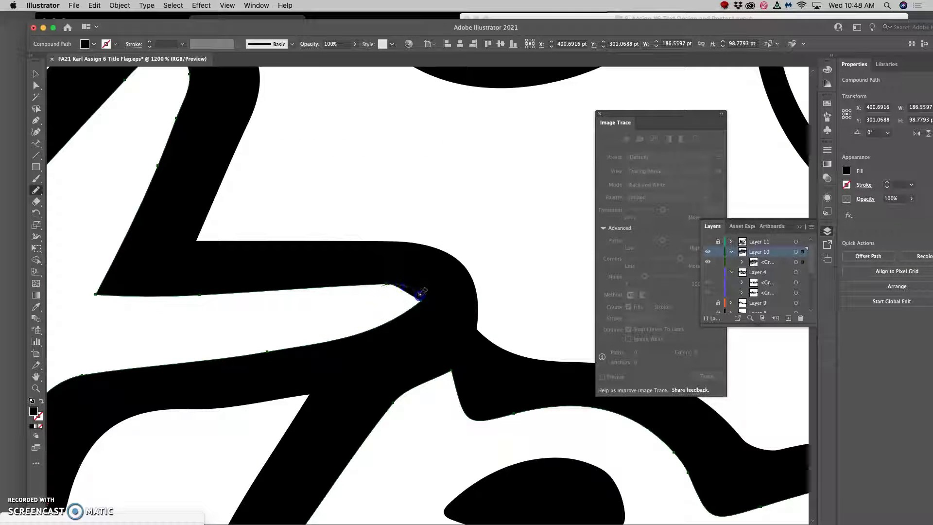
{"action": "left_click_drag", "start_coordinate": [418, 302], "coordinate": [418, 303]}
- Round the bottom corner of the enclosed white opening between "t" and "o" with the Pencil tool
{"action": "scroll", "coordinate": [335, 325], "scroll_direction": "down", "scroll_amount": 5}
{"action": "scroll", "coordinate": [336, 325], "scroll_direction": "right", "scroll_amount": 3}
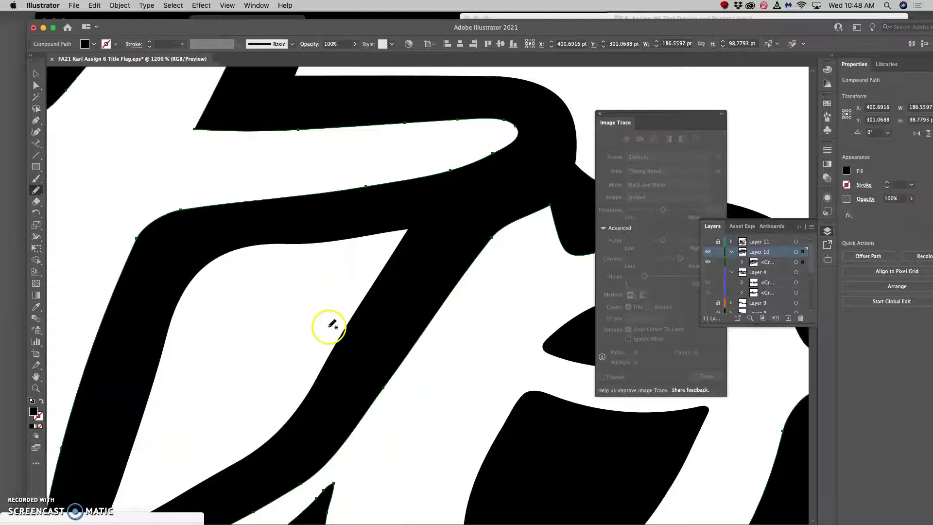
{"action": "scroll", "coordinate": [328, 324], "scroll_direction": "down", "scroll_amount": 3}
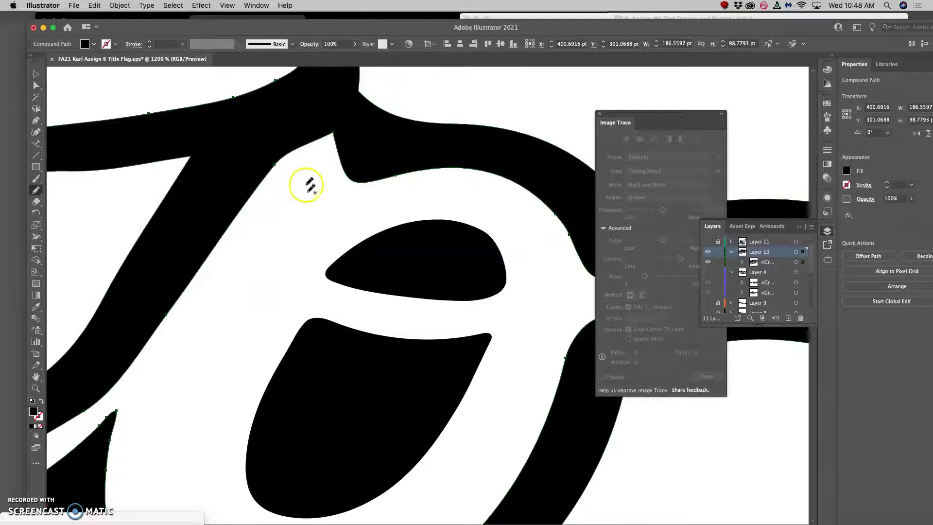
{"action": "scroll", "coordinate": [317, 187], "scroll_direction": "down", "scroll_amount": 7}
{"action": "scroll", "coordinate": [317, 188], "scroll_direction": "right", "scroll_amount": 4}
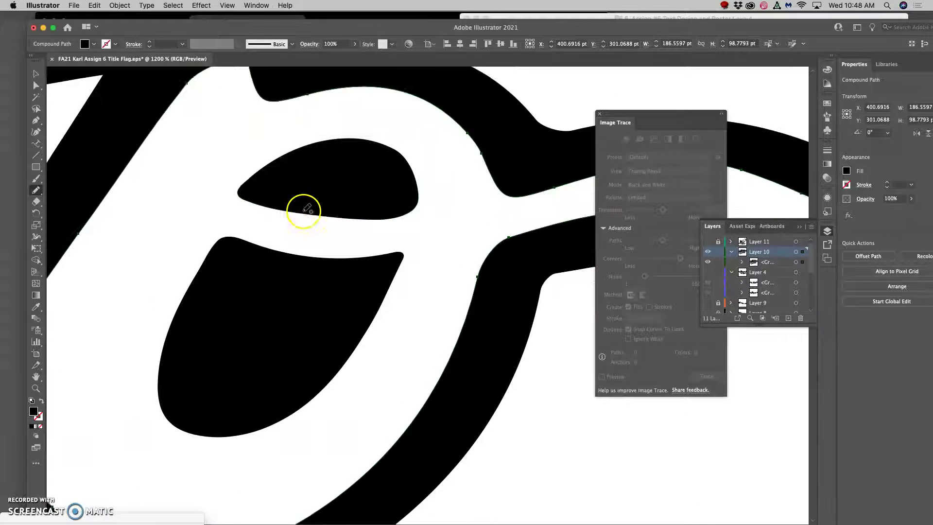
{"action": "scroll", "coordinate": [291, 213], "scroll_direction": "left", "scroll_amount": 20}
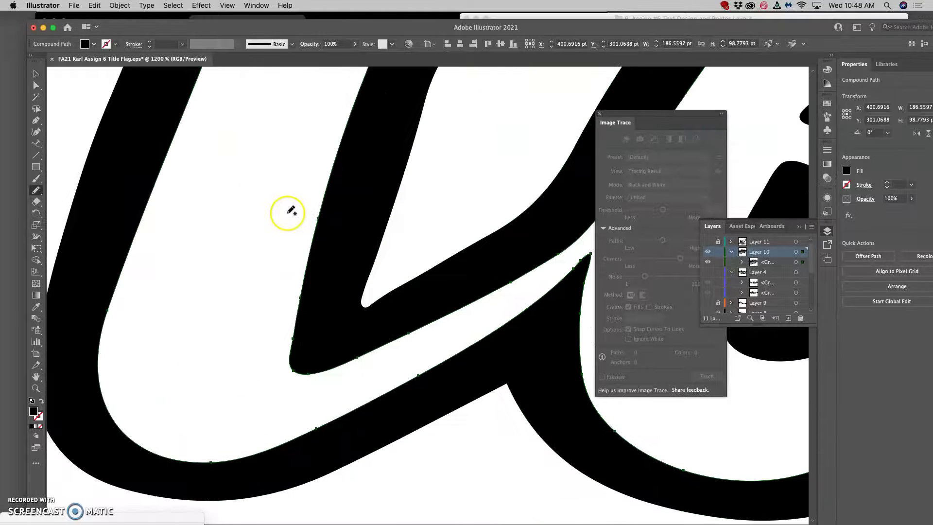
{"action": "mouse_move", "coordinate": [391, 264]}
{"action": "left_mouse_down"}
{"action": "mouse_move", "coordinate": [406, 298]}
{"action": "mouse_move", "coordinate": [401, 285]}
{"action": "mouse_move", "coordinate": [369, 280]}
{"action": "left_mouse_up"}
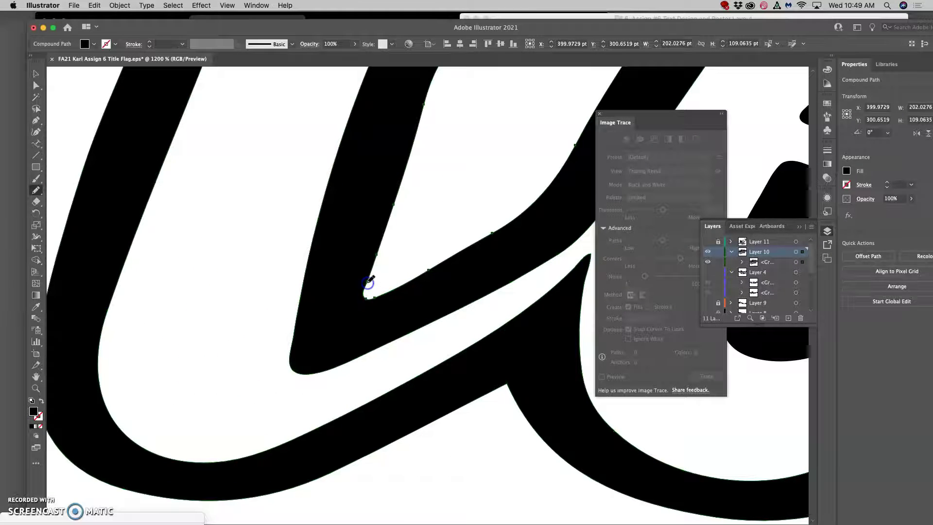
- Examine the borders and stroke ends around the "t", including the whole word "to", for remaining rough spots
{"action": "scroll", "coordinate": [350, 301], "scroll_direction": "left", "scroll_amount": 6}
{"action": "scroll", "coordinate": [349, 303], "scroll_direction": "up", "scroll_amount": 4}
{"action": "scroll", "coordinate": [348, 303], "scroll_direction": "up", "scroll_amount": 11}
{"action": "scroll", "coordinate": [350, 302], "scroll_direction": "left", "scroll_amount": 5}
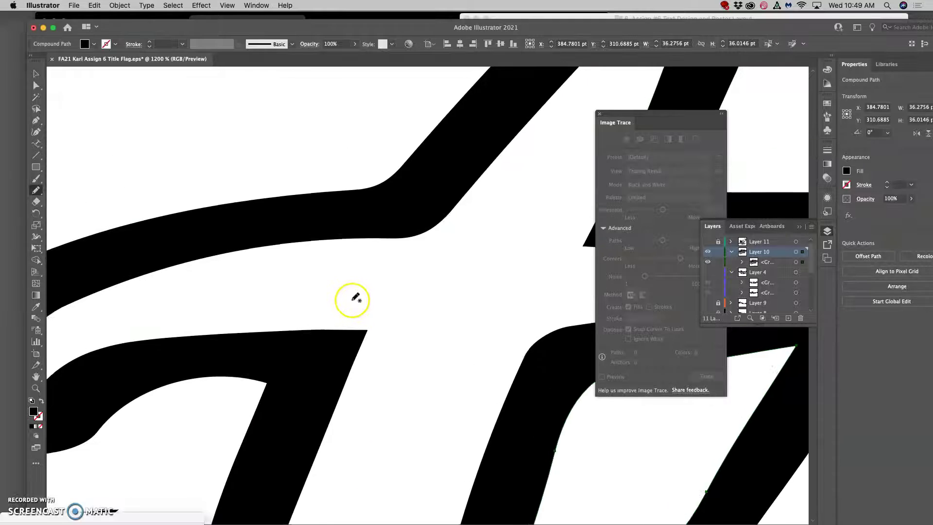
{"action": "scroll", "coordinate": [351, 300], "scroll_direction": "down", "scroll_amount": 10}
{"action": "scroll", "coordinate": [352, 300], "scroll_direction": "left", "scroll_amount": 16}
{"action": "scroll", "coordinate": [352, 298], "scroll_direction": "up", "scroll_amount": 10}
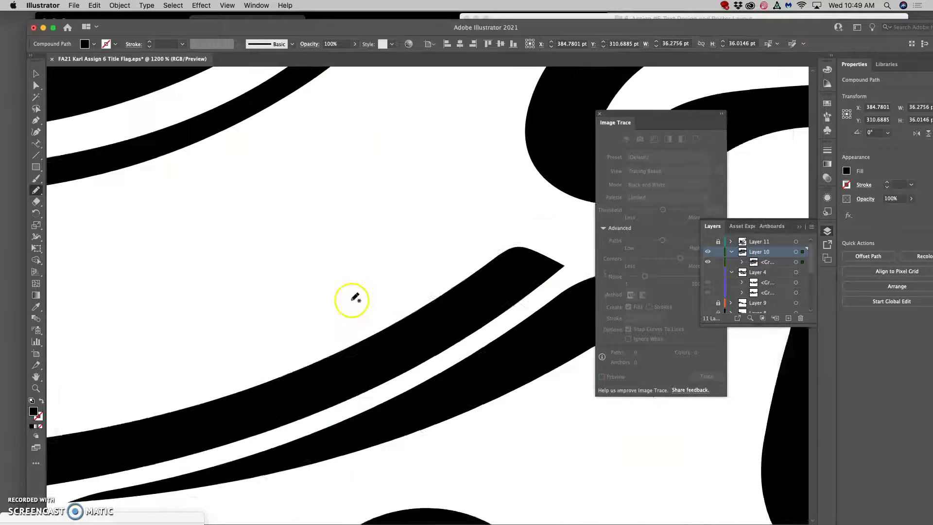
{"action": "key", "text": "super+minus"}
{"action": "key", "text": "super+minus"}
{"action": "key", "text": "super+minus"}
{"action": "key", "text": "super+minus"}
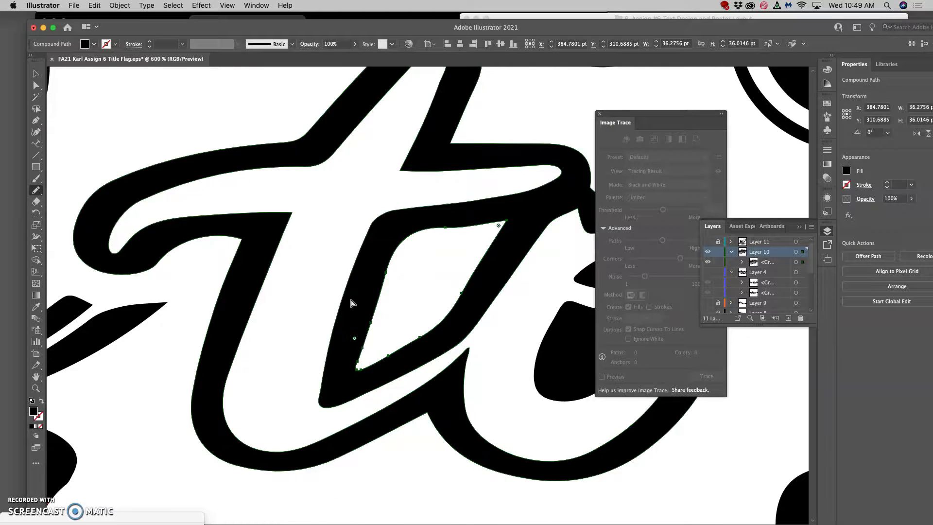
{"action": "scroll", "coordinate": [510, 283], "scroll_direction": "right", "scroll_amount": 1}
{"action": "scroll", "coordinate": [508, 281], "scroll_direction": "right", "scroll_amount": 1}
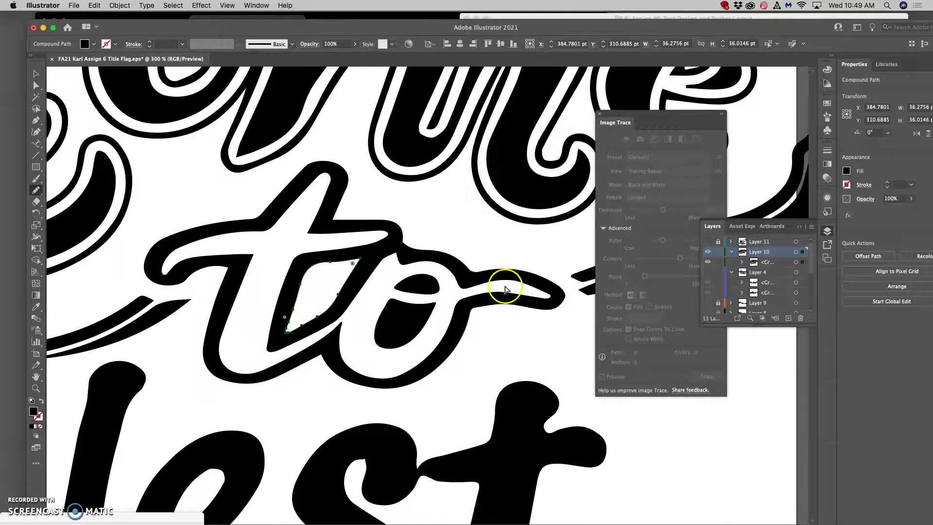
- Redraw the black border edge along the upper side of the "o" facing the "t" as a fuller curve with the Pencil tool
{"action": "key", "text": "super+plus"}
{"action": "key", "text": "super+plus"}
{"action": "key", "text": "super+plus"}
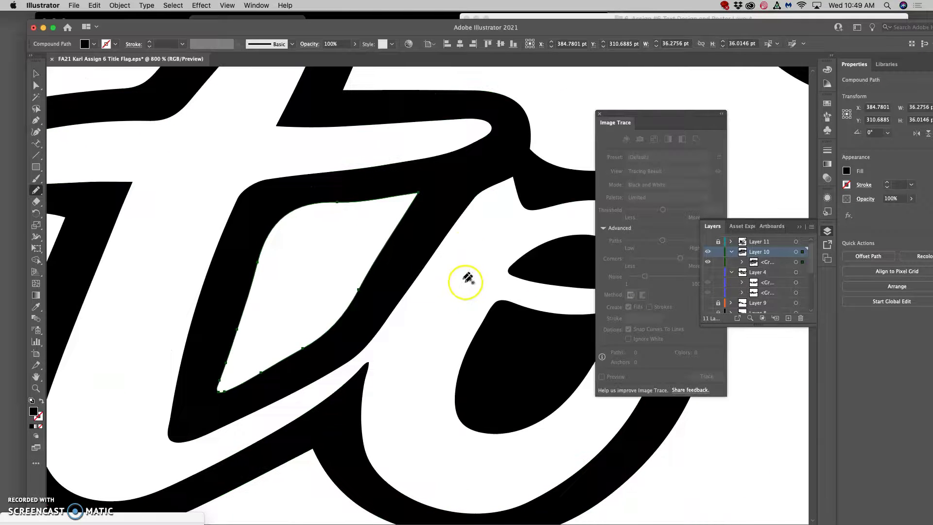
{"action": "left_click", "coordinate": [467, 189], "text": "super"}
{"action": "mouse_move", "coordinate": [511, 177]}
{"action": "left_mouse_down"}
{"action": "mouse_move", "coordinate": [481, 197]}
{"action": "mouse_move", "coordinate": [486, 189]}
{"action": "left_mouse_up"}
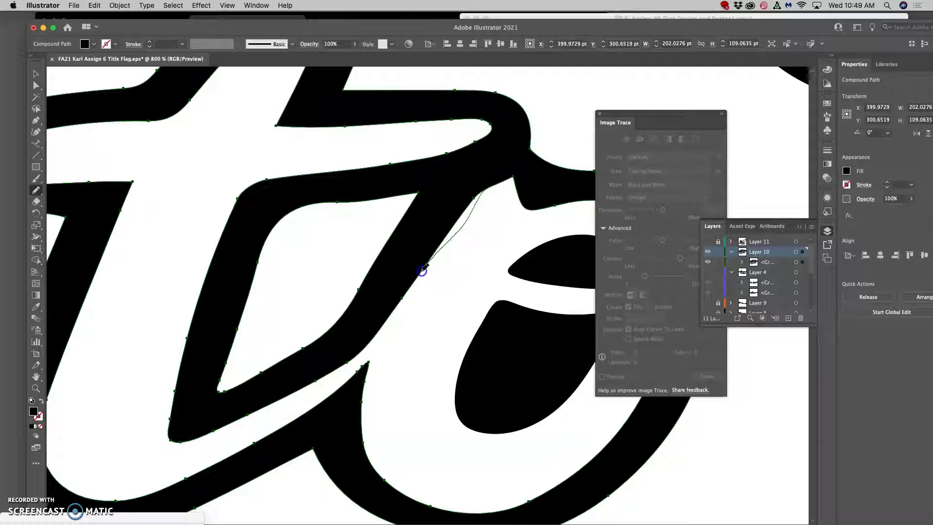
{"action": "left_click_drag", "start_coordinate": [422, 270], "coordinate": [423, 267]}
{"action": "scroll", "coordinate": [474, 214], "scroll_direction": "right", "scroll_amount": 2}
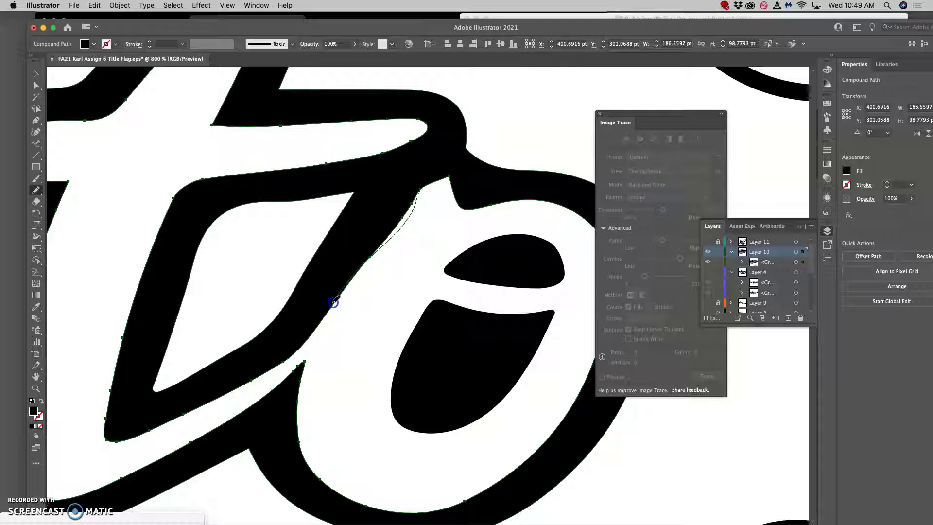
{"action": "left_click_drag", "start_coordinate": [334, 301], "coordinate": [334, 302]}
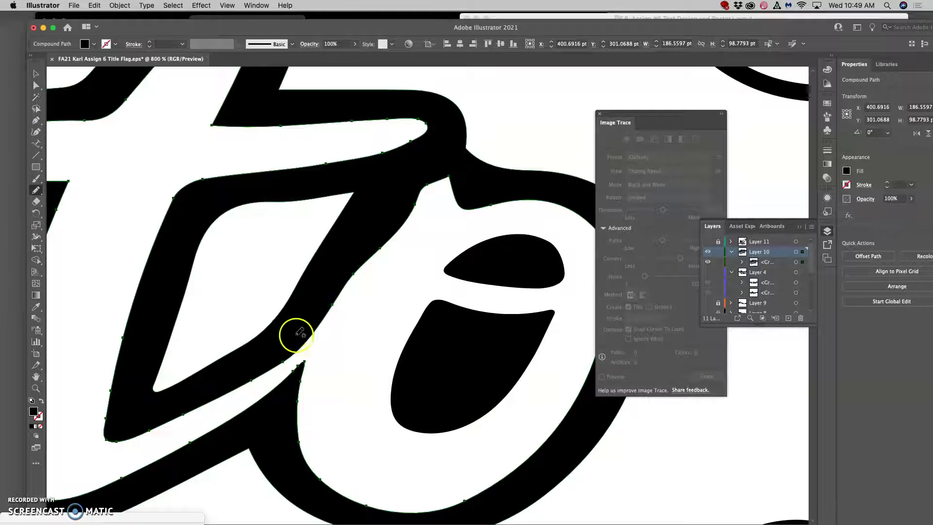
- Try to widen the enclosed white opening between "t" and "o" by redrawing its slanted side closer to the "o" with the Pencil tool
{"action": "scroll", "coordinate": [263, 327], "scroll_direction": "right", "scroll_amount": 5}
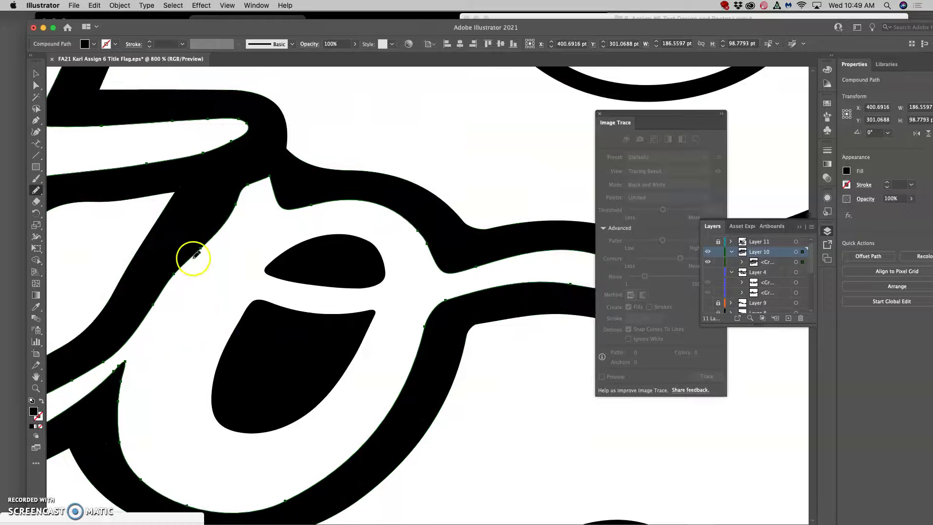
{"action": "scroll", "coordinate": [184, 238], "scroll_direction": "left", "scroll_amount": 3}
{"action": "left_click", "coordinate": [259, 230], "text": "super"}
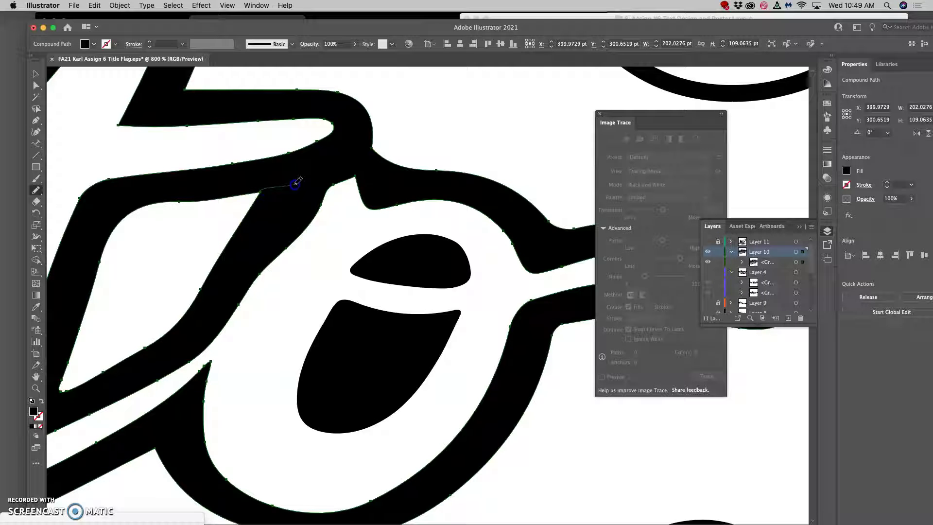
{"action": "left_click_drag", "start_coordinate": [234, 281], "coordinate": [189, 321]}
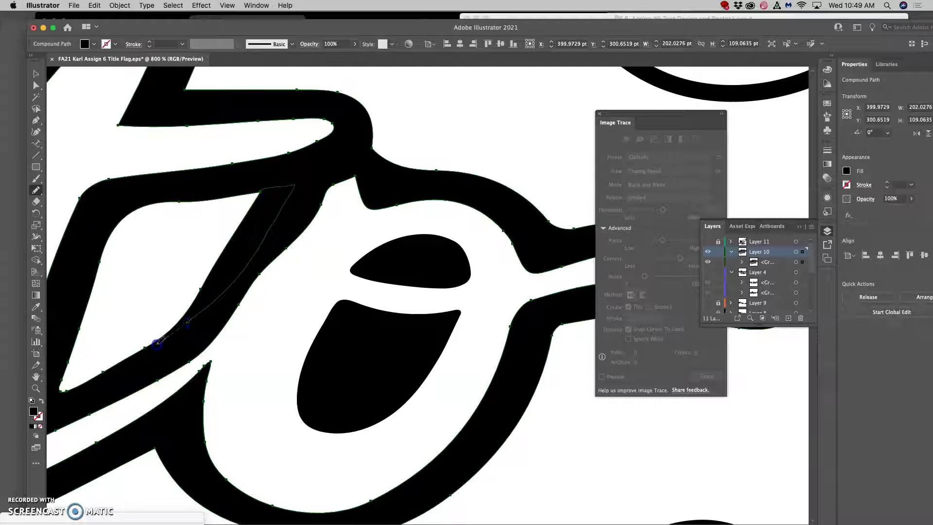
{"action": "left_click_drag", "start_coordinate": [142, 351], "coordinate": [143, 350]}
{"action": "scroll", "coordinate": [202, 308], "scroll_direction": "left", "scroll_amount": 1}
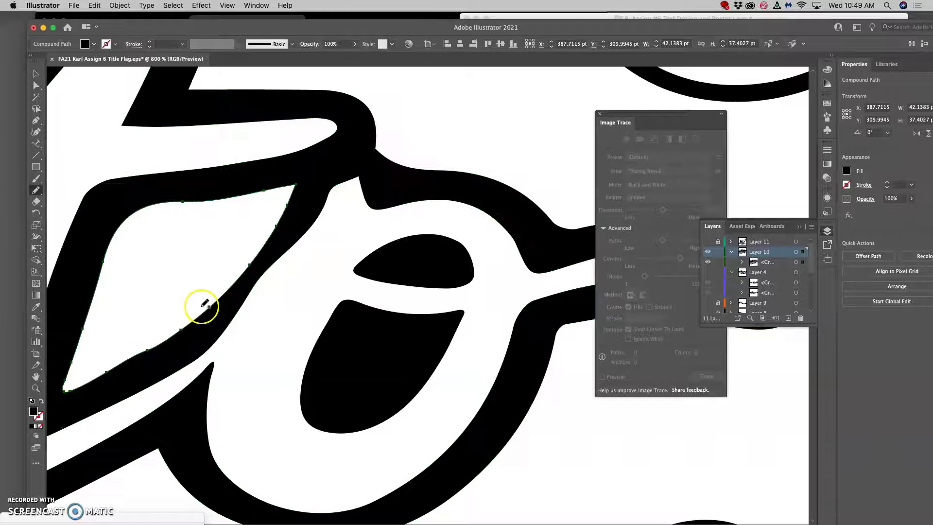
- Redraw the opening's slanted side as a fuller curve reaching from the corner near the "o" down to the bottom corner
{"action": "left_click", "coordinate": [192, 341], "text": "super"}
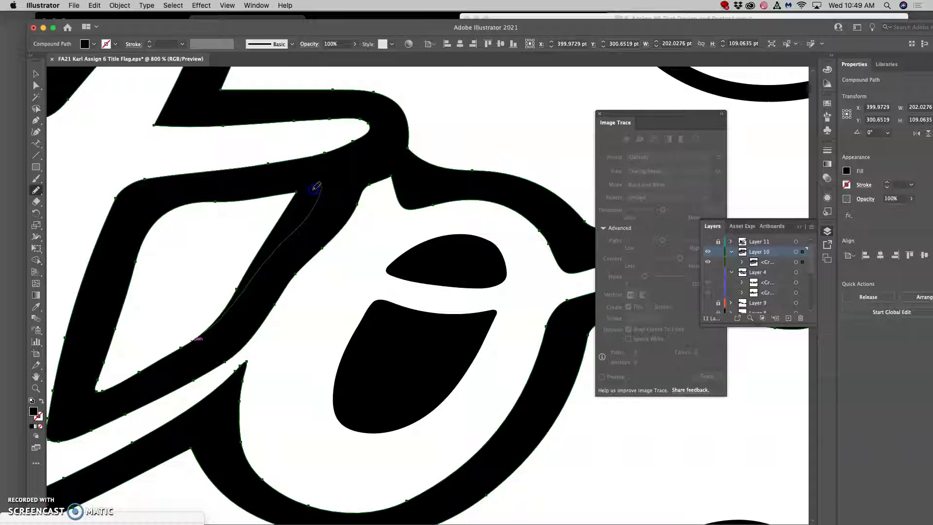
{"action": "left_click_drag", "start_coordinate": [251, 198], "coordinate": [246, 197]}
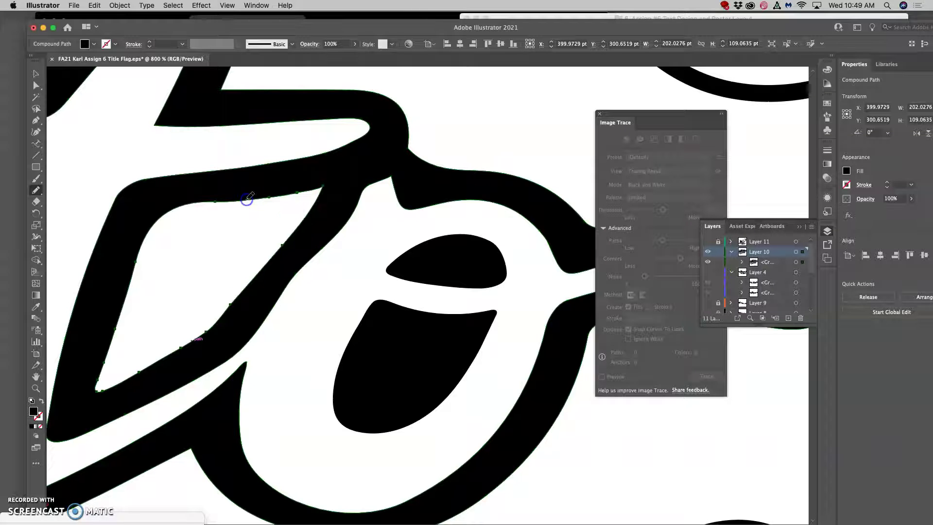
{"action": "scroll", "coordinate": [210, 262], "scroll_direction": "left", "scroll_amount": 1}
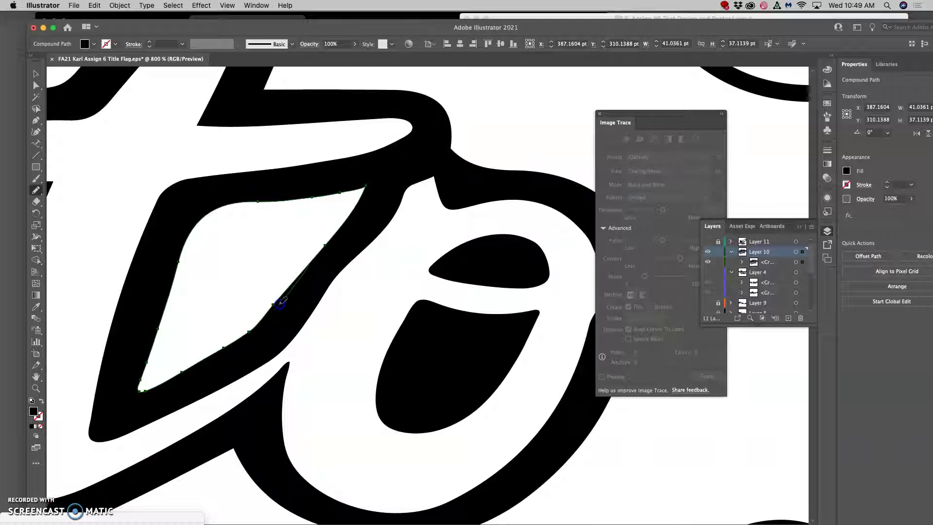
{"action": "mouse_move", "coordinate": [192, 365]}
{"action": "left_mouse_down"}
{"action": "mouse_move", "coordinate": [322, 266]}
{"action": "mouse_move", "coordinate": [300, 279]}
{"action": "left_mouse_up"}
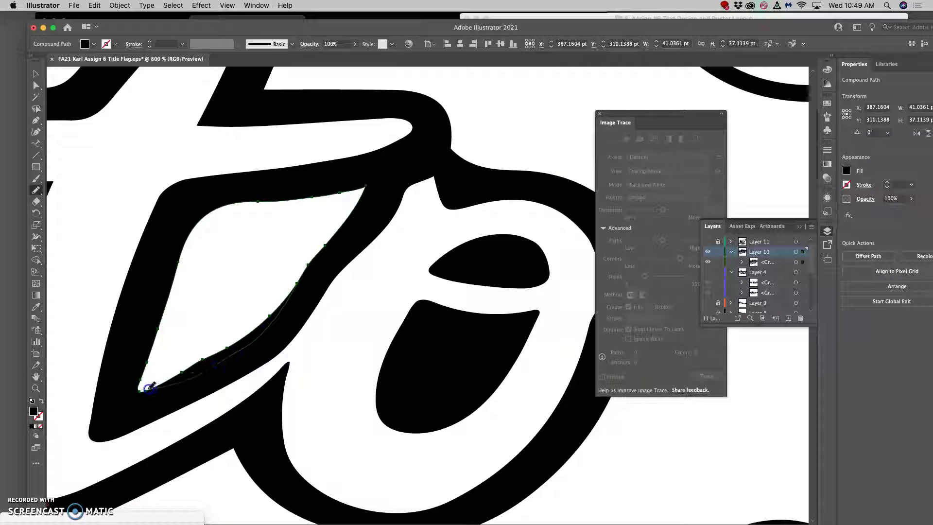
{"action": "left_click_drag", "start_coordinate": [149, 387], "coordinate": [146, 386]}
{"action": "scroll", "coordinate": [218, 357], "scroll_direction": "left", "scroll_amount": 3}
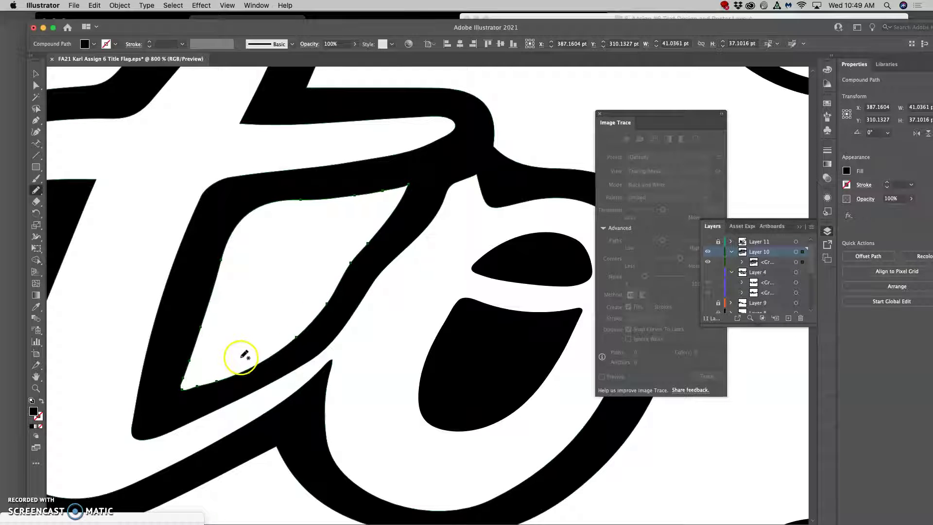
- Undo the widening of the enclosed opening between "t" and "o"
{"action": "key", "text": "super+z"}
{"action": "key", "text": "super+minus"}
{"action": "key", "text": "super+minus"}
{"action": "key", "text": "super+minus"}
{"action": "key", "text": "super+minus"}
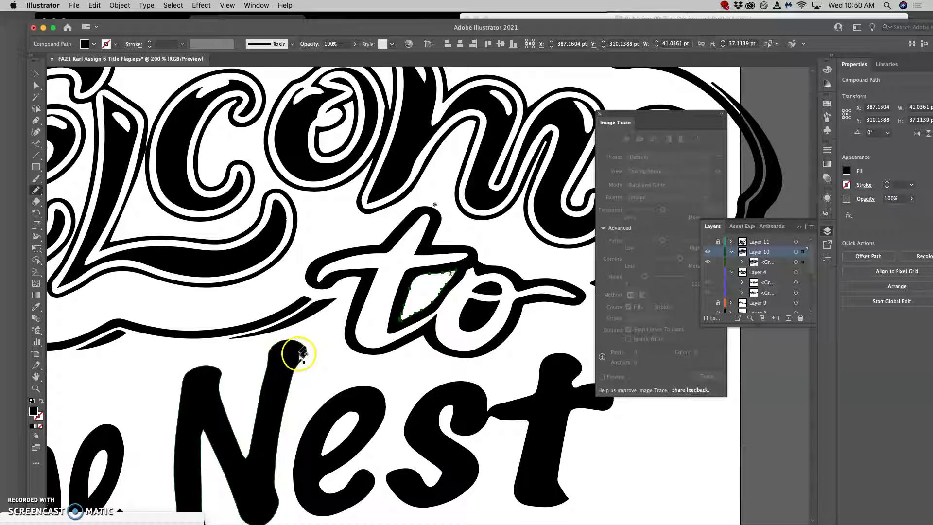
{"action": "key", "text": "super+z"}
{"action": "left_click_drag", "start_coordinate": [402, 344], "coordinate": [427, 307]}
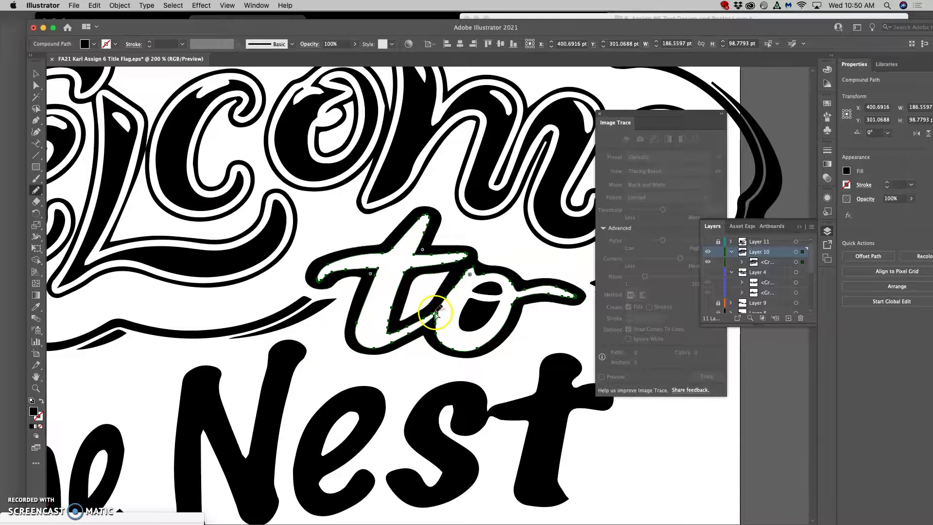
- Round the opening's upper corner near the "o" and smooth its slanted side down to the lower bend with the Pencil tool
{"action": "key", "text": "super+equal"}
{"action": "key", "text": "super+equal"}
{"action": "key", "text": "super+equal"}
{"action": "key", "text": "super+equal"}
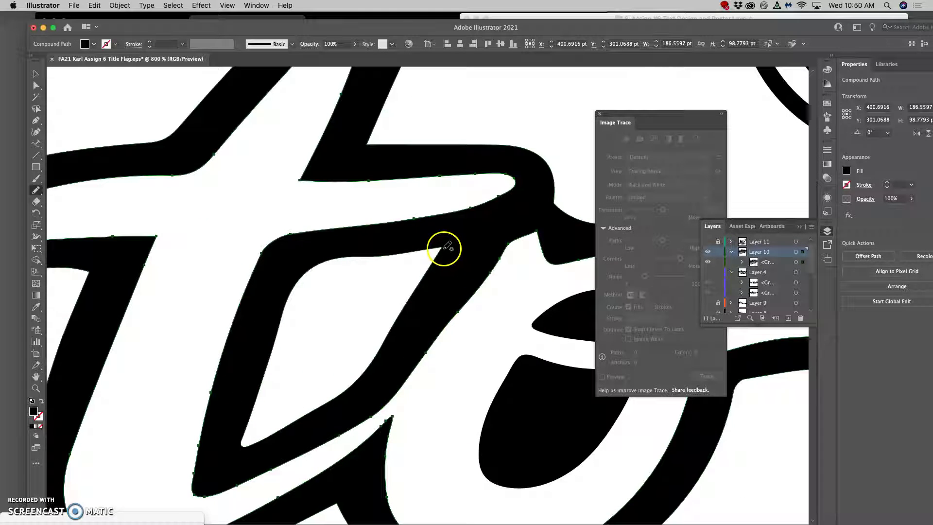
{"action": "key", "text": "super+z"}
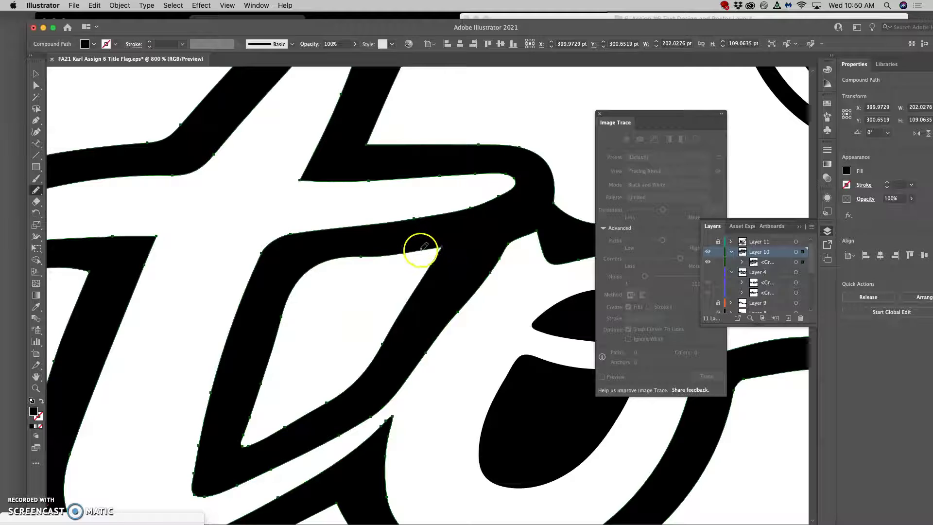
{"action": "left_click_drag", "start_coordinate": [431, 266], "coordinate": [428, 271]}
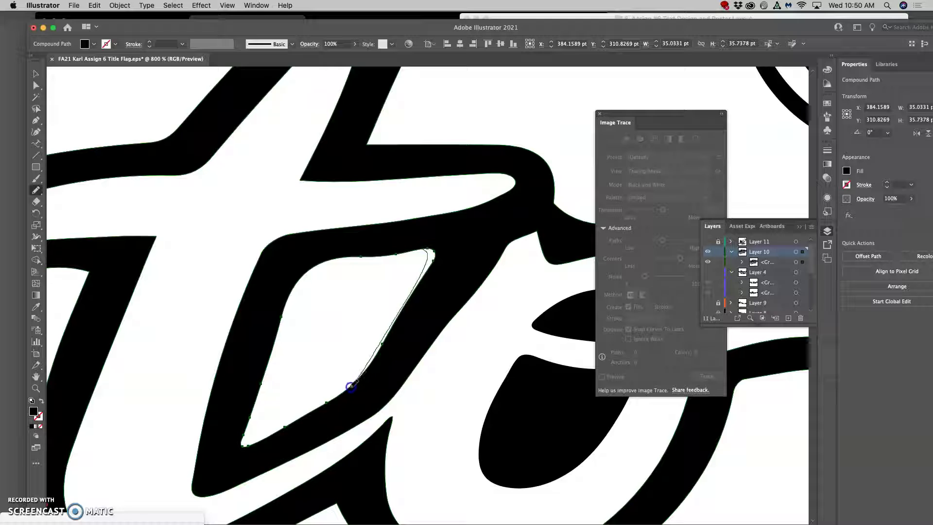
{"action": "left_click_drag", "start_coordinate": [351, 386], "coordinate": [347, 385]}
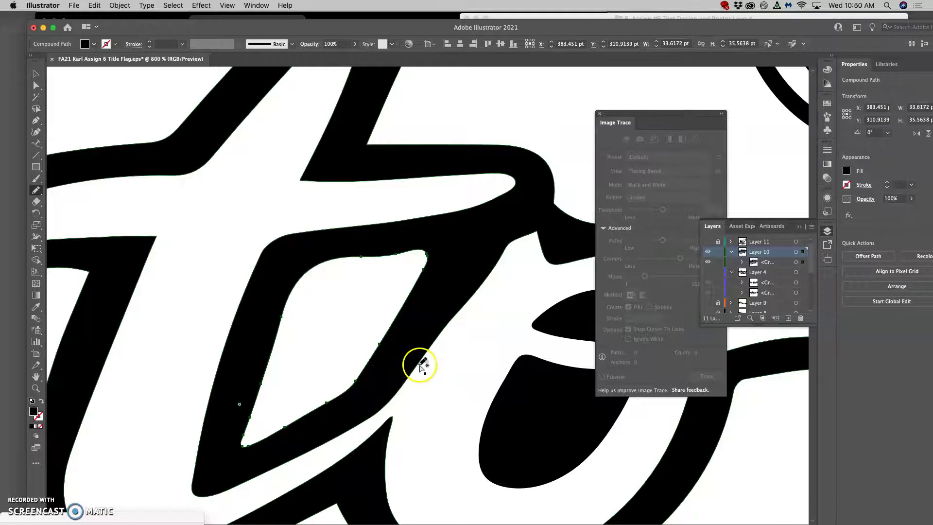
- Examine the whole title and the close-up letter shapes from "to" up through "Welcome" for remaining rough spots
{"action": "key", "text": "super+minus"}
{"action": "key", "text": "super+minus"}
{"action": "key", "text": "super+minus"}
{"action": "key", "text": "super+minus"}
{"action": "key", "text": "super+minus"}
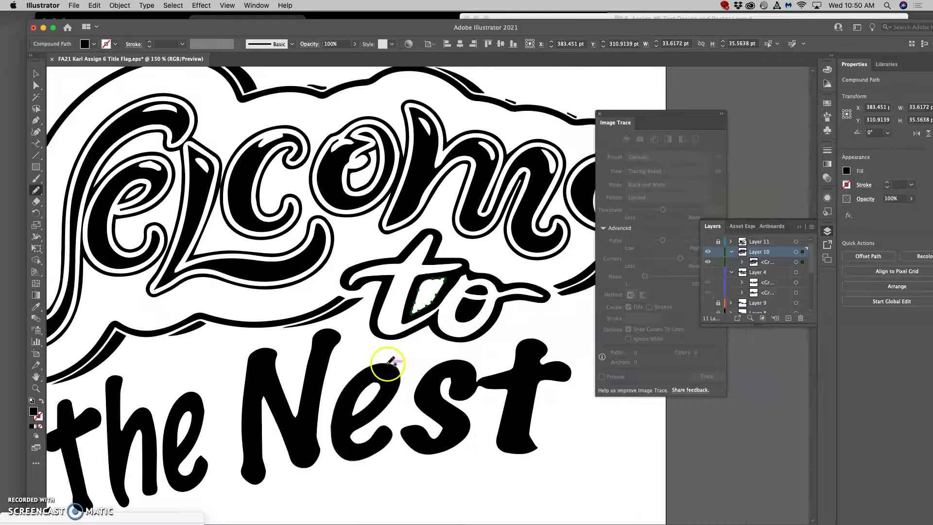
{"action": "scroll", "coordinate": [387, 362], "scroll_direction": "left", "scroll_amount": 3}
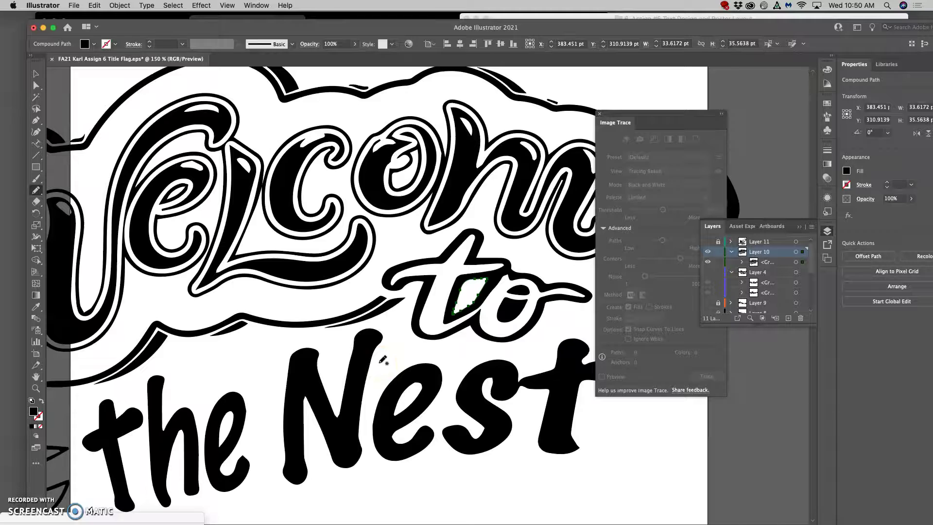
{"action": "scroll", "coordinate": [382, 360], "scroll_direction": "left", "scroll_amount": 10}
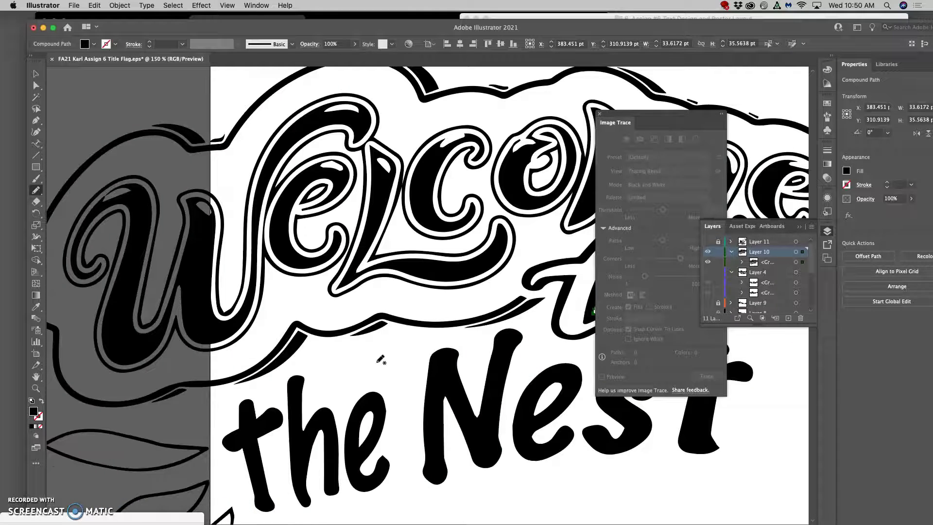
{"action": "scroll", "coordinate": [381, 359], "scroll_direction": "left", "scroll_amount": 18}
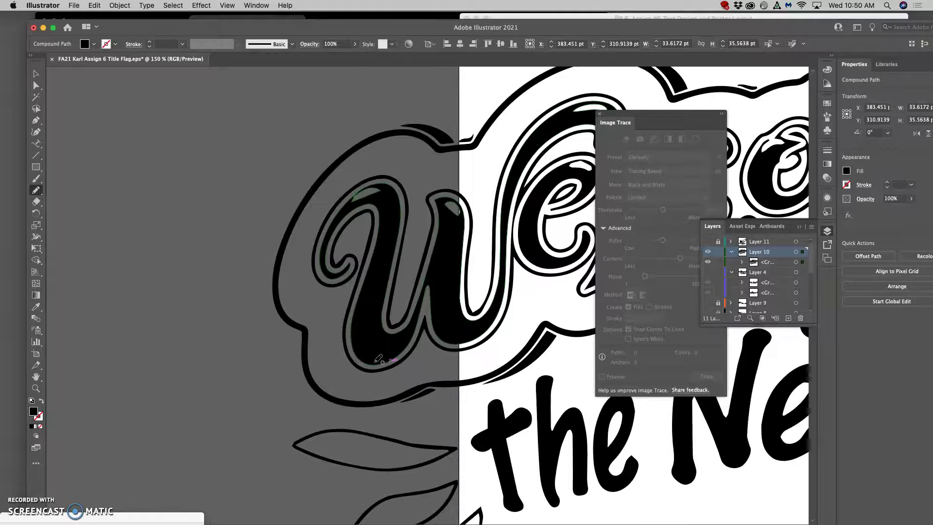
{"action": "scroll", "coordinate": [377, 358], "scroll_direction": "up", "scroll_amount": 10}
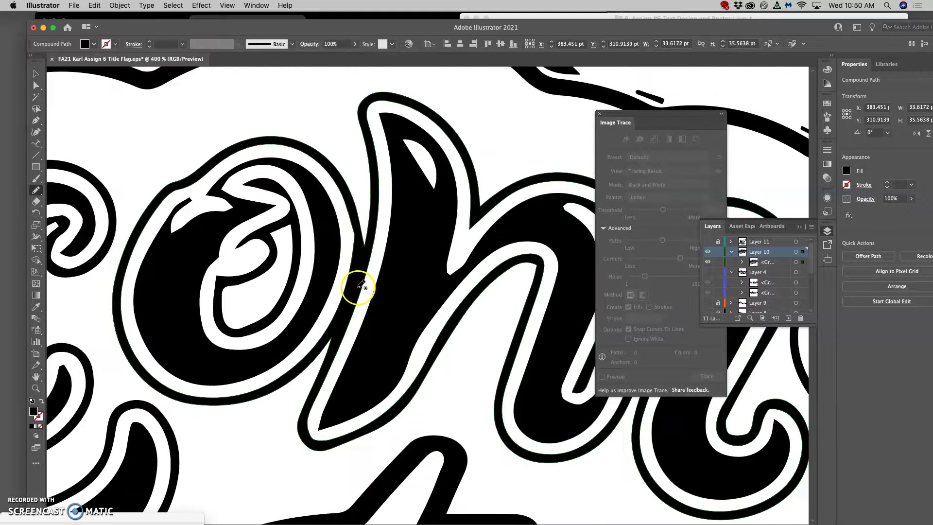
{"action": "scroll", "coordinate": [357, 287], "scroll_direction": "left", "scroll_amount": 8}
{"action": "key", "text": "super+plus"}
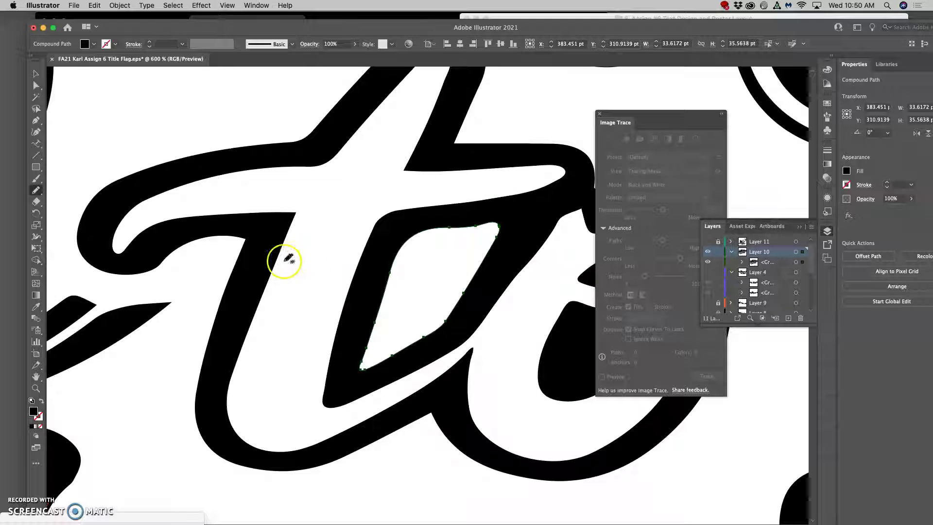
{"action": "scroll", "coordinate": [271, 261], "scroll_direction": "right", "scroll_amount": 2}
{"action": "scroll", "coordinate": [277, 261], "scroll_direction": "up", "scroll_amount": 15}
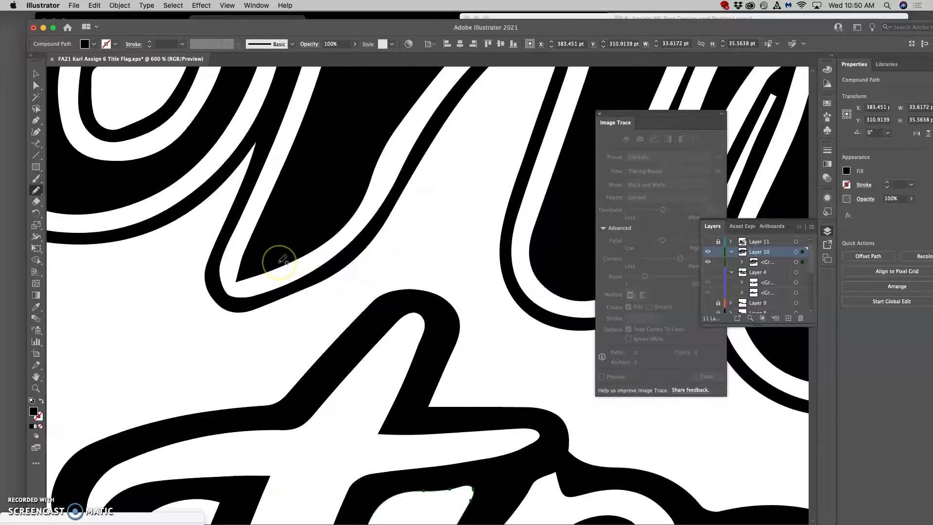
{"action": "scroll", "coordinate": [279, 262], "scroll_direction": "up", "scroll_amount": 12}
{"action": "scroll", "coordinate": [279, 262], "scroll_direction": "left", "scroll_amount": 12}
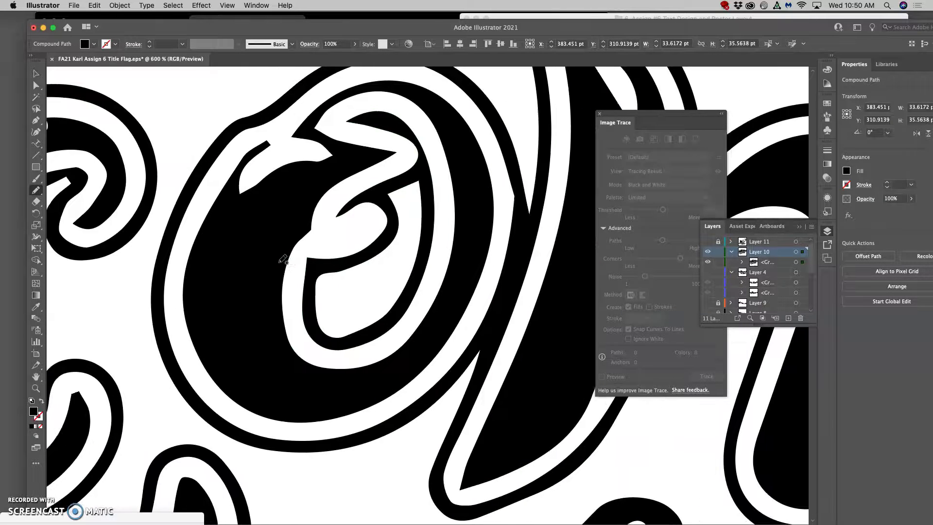
- Round the lower end of the highlight in the "c" of "Welcome" and smooth the inner border corner beneath its upper curl
{"action": "scroll", "coordinate": [282, 259], "scroll_direction": "left", "scroll_amount": 15}
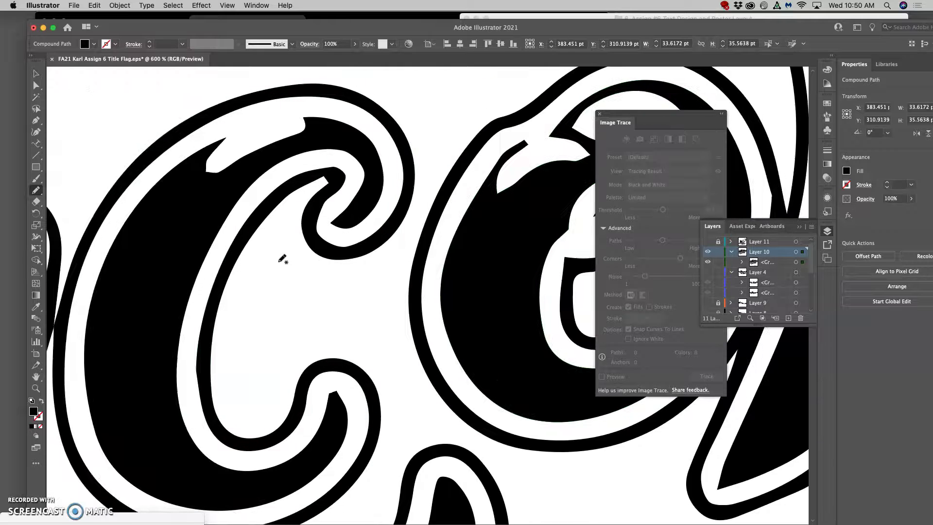
{"action": "left_click", "coordinate": [199, 178], "text": "super"}
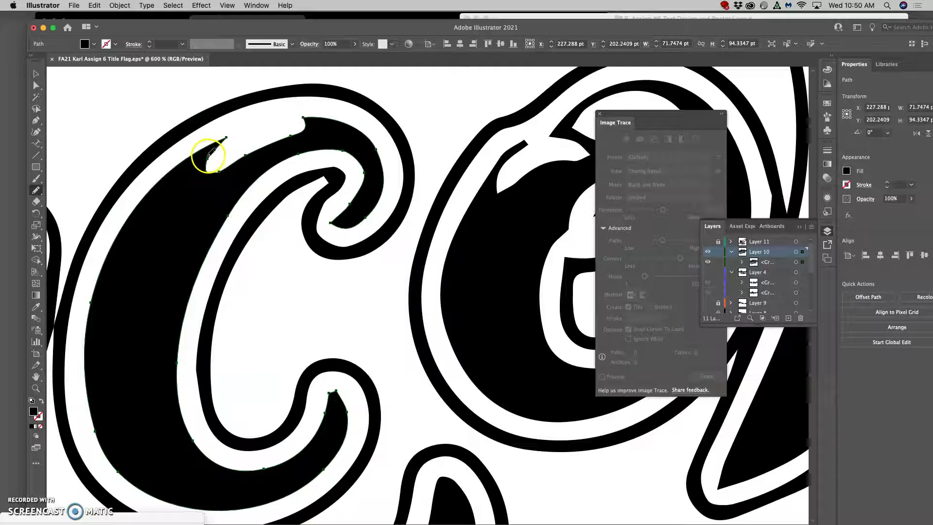
{"action": "left_click_drag", "start_coordinate": [213, 174], "coordinate": [229, 168]}
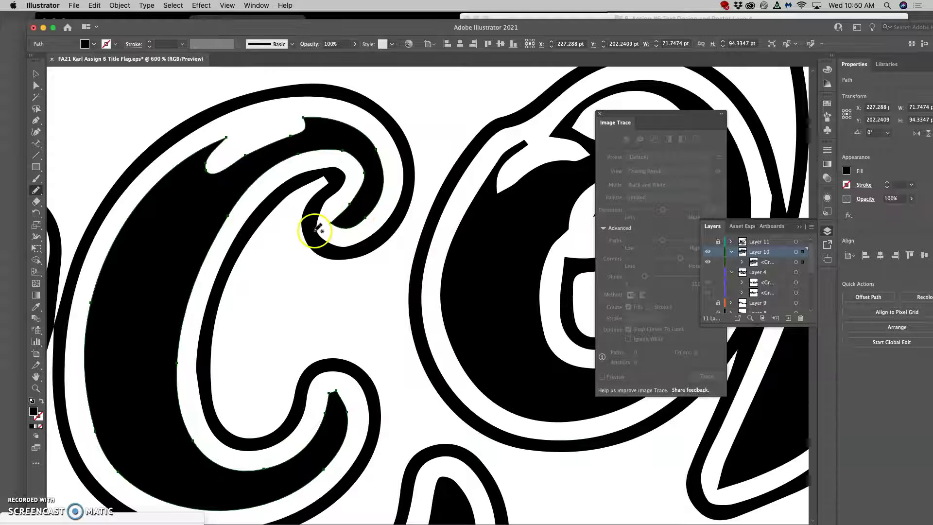
{"action": "left_click", "coordinate": [331, 190], "text": "super"}
{"action": "left_click_drag", "start_coordinate": [325, 182], "coordinate": [317, 178]}
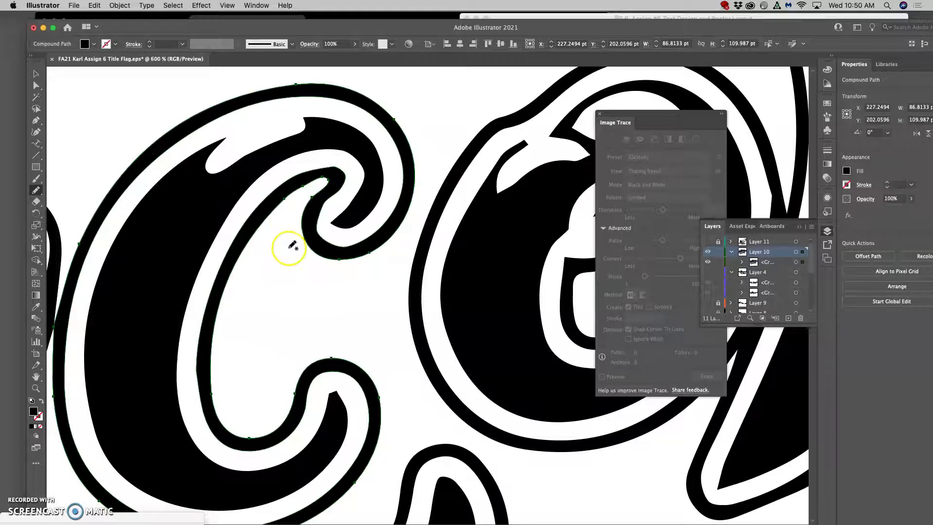
- Round the angular tip of the lower stroke end of the "c" and redraw its outer border edge beside the "L"
{"action": "scroll", "coordinate": [341, 373], "scroll_direction": "down", "scroll_amount": 3}
{"action": "left_click", "coordinate": [341, 373], "text": "super"}
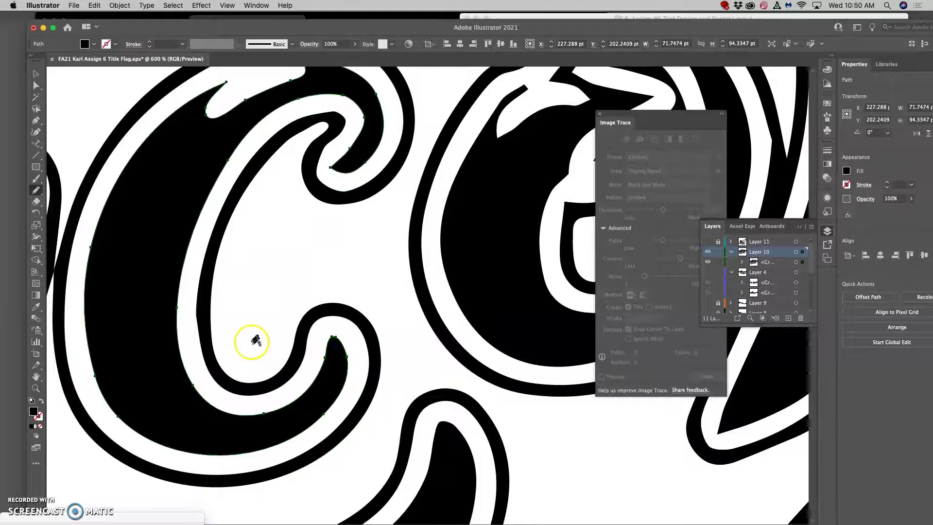
{"action": "scroll", "coordinate": [219, 311], "scroll_direction": "left", "scroll_amount": 5}
{"action": "left_click", "coordinate": [223, 266], "text": "super"}
{"action": "mouse_move", "coordinate": [216, 281]}
{"action": "left_mouse_down"}
{"action": "mouse_move", "coordinate": [215, 289]}
{"action": "mouse_move", "coordinate": [220, 262]}
{"action": "left_mouse_up"}
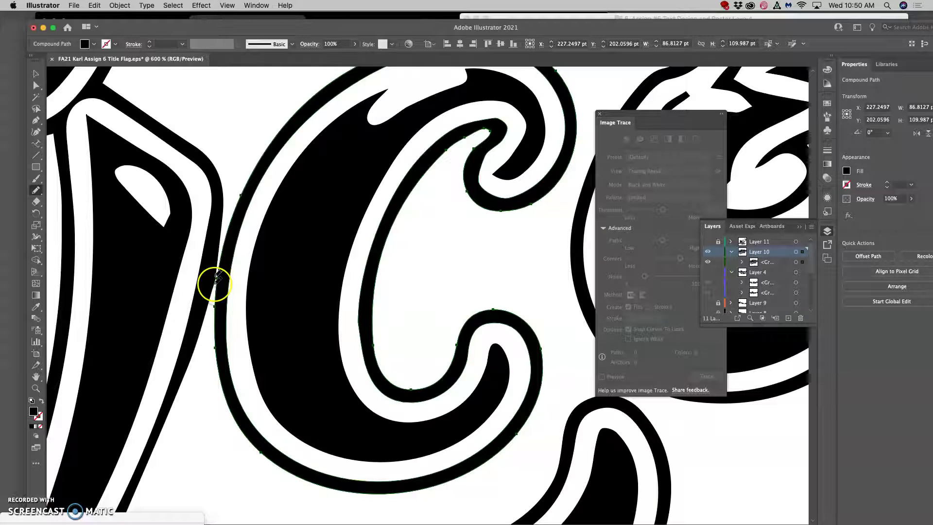
- Redraw the outer border edge of the "L" facing the "c" with the Pencil tool, thinning it to separate the two letters' borders
{"action": "key", "text": "super+equal"}
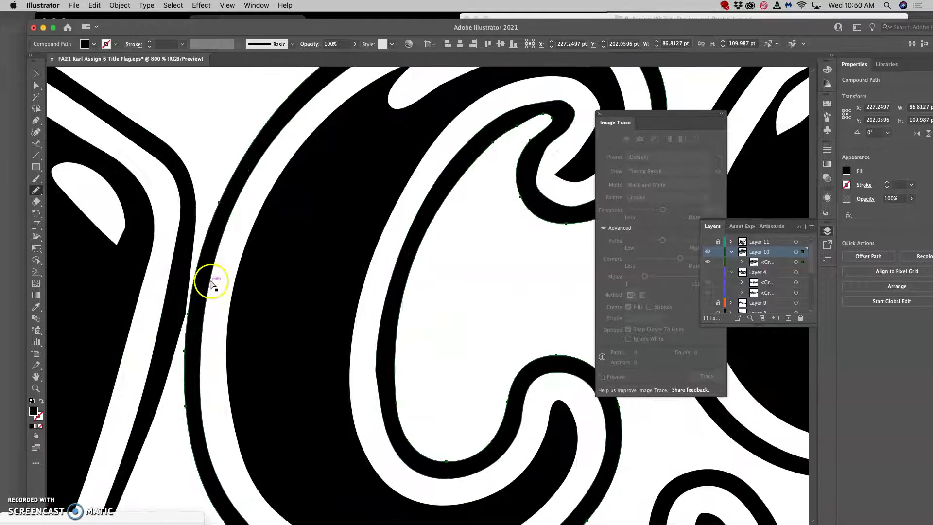
{"action": "key", "text": "super+equal"}
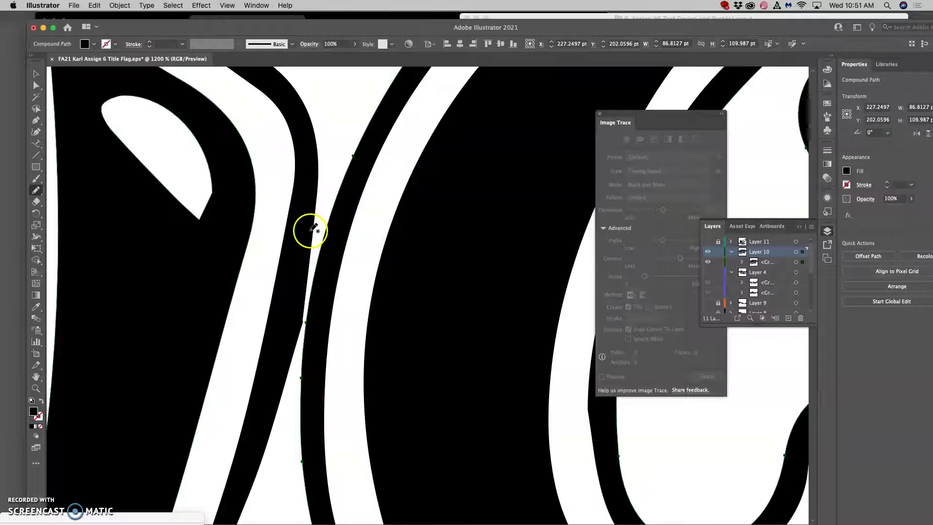
{"action": "left_click", "coordinate": [309, 238], "text": "super"}
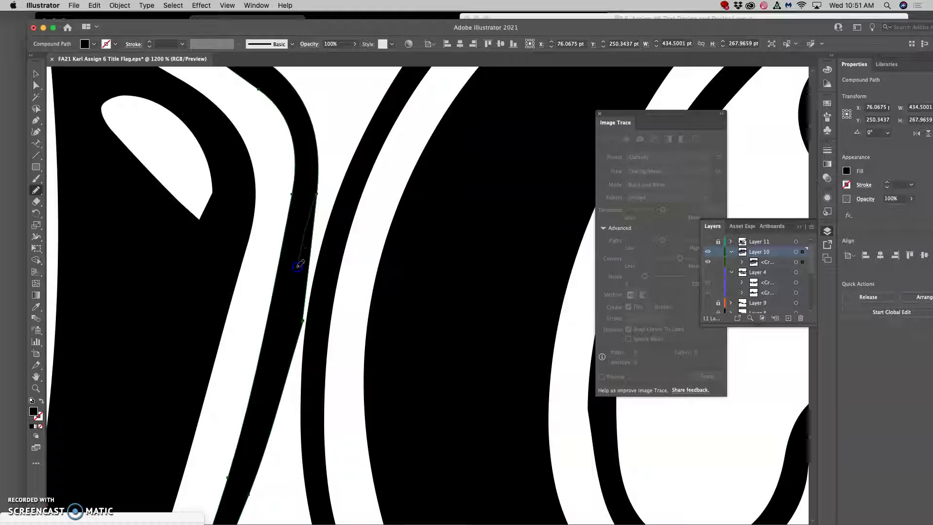
{"action": "left_click_drag", "start_coordinate": [282, 352], "coordinate": [275, 400]}
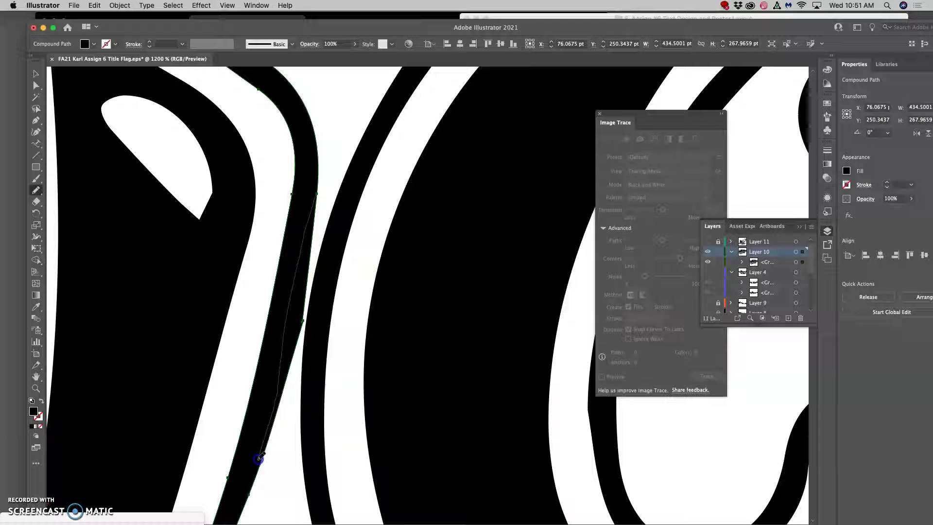
{"action": "left_click_drag", "start_coordinate": [248, 496], "coordinate": [248, 496]}
{"action": "key", "text": "super+z"}
{"action": "key", "text": "super+z"}
{"action": "key", "text": "super+z"}
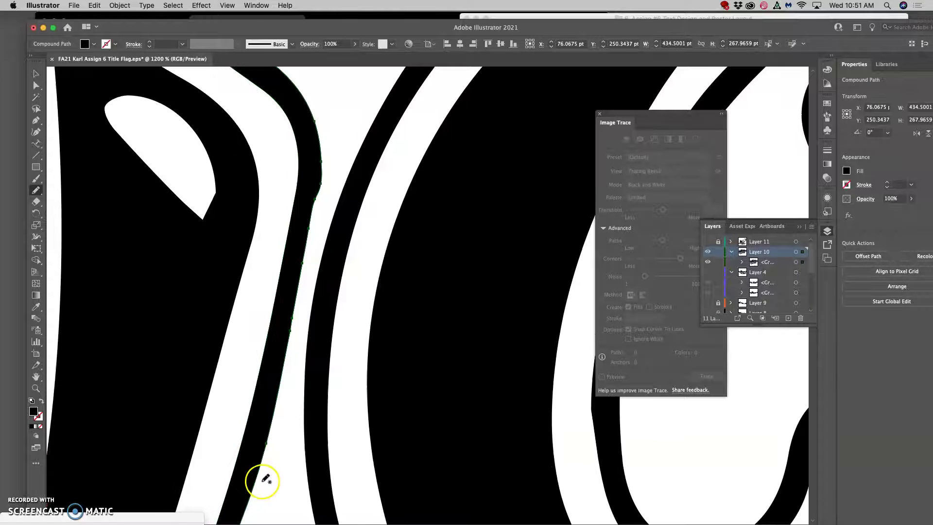
{"action": "key", "text": "super+minus"}
{"action": "scroll", "coordinate": [260, 448], "scroll_direction": "left", "scroll_amount": 3}
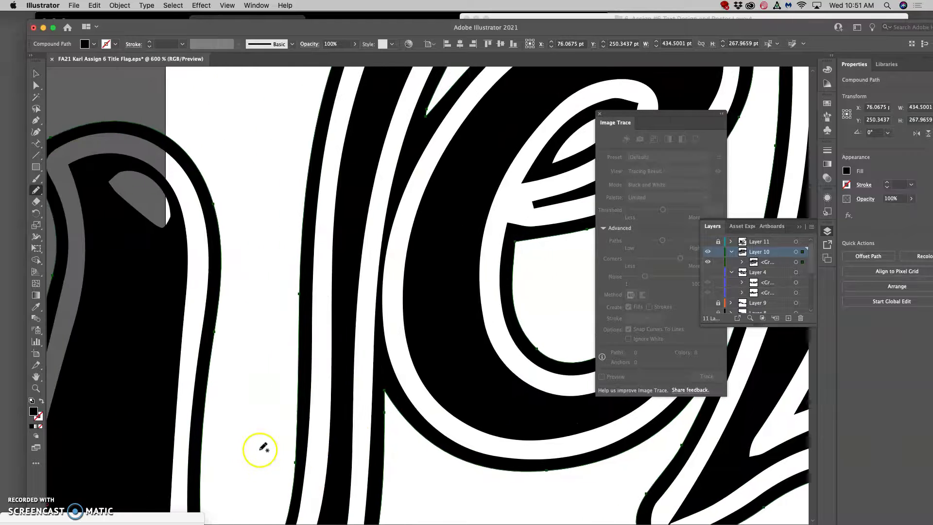
- Smooth the inner border edge around the rounded base of the "W" opening nearest the "e" with the Pencil tool
{"action": "scroll", "coordinate": [260, 448], "scroll_direction": "up", "scroll_amount": 3}
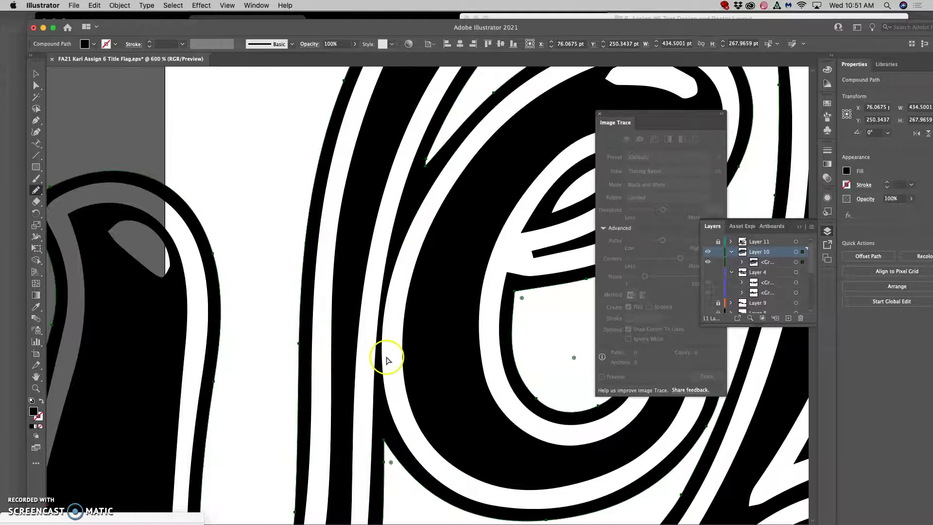
{"action": "key", "text": "super+minus"}
{"action": "key", "text": "super+minus"}
{"action": "key", "text": "super+minus"}
{"action": "key", "text": "super+minus"}
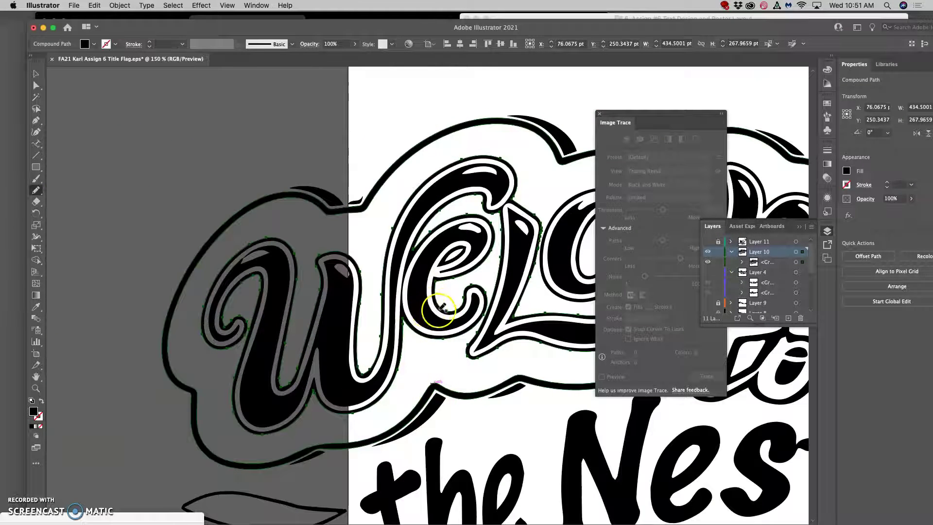
{"action": "scroll", "coordinate": [408, 302], "scroll_direction": "right", "scroll_amount": 2}
{"action": "scroll", "coordinate": [395, 313], "scroll_direction": "right", "scroll_amount": 1}
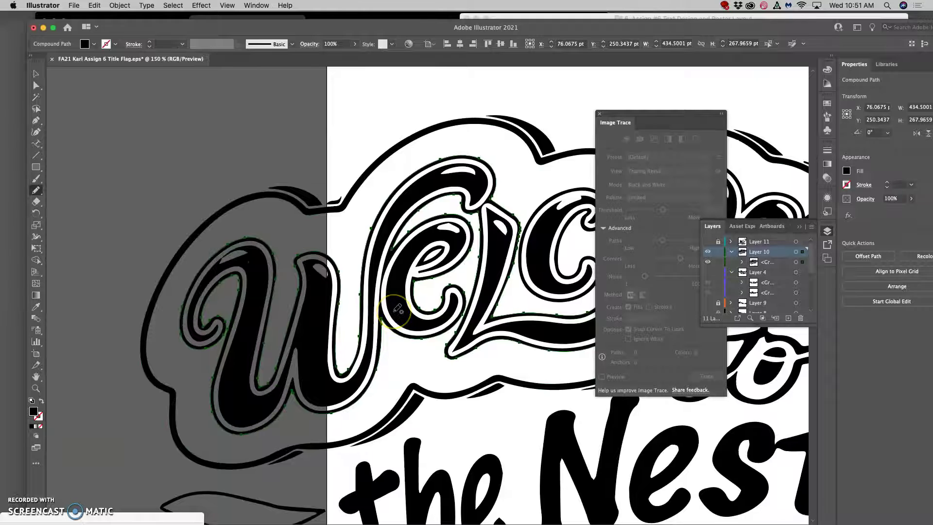
{"action": "key", "text": "super+equal"}
{"action": "key", "text": "super+equal"}
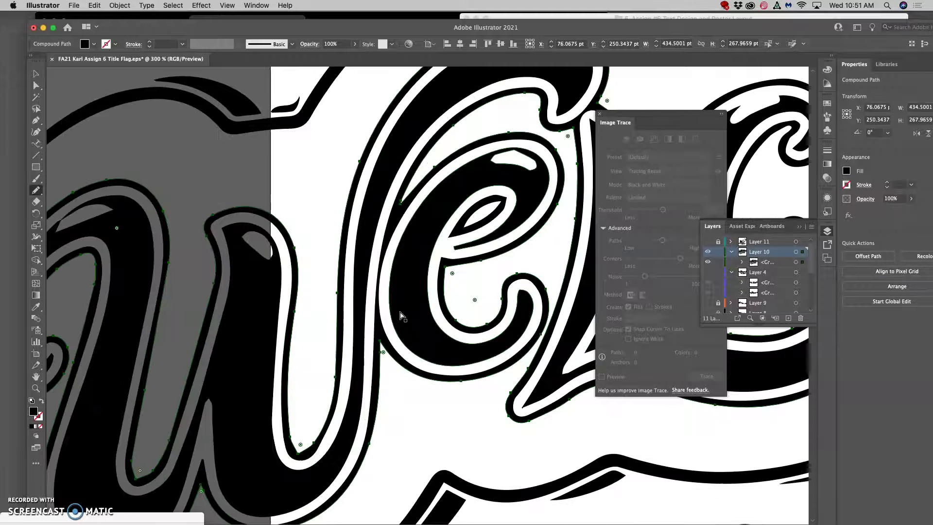
{"action": "scroll", "coordinate": [394, 310], "scroll_direction": "left", "scroll_amount": 4}
{"action": "scroll", "coordinate": [394, 310], "scroll_direction": "left", "scroll_amount": 5}
{"action": "scroll", "coordinate": [395, 310], "scroll_direction": "down", "scroll_amount": 5}
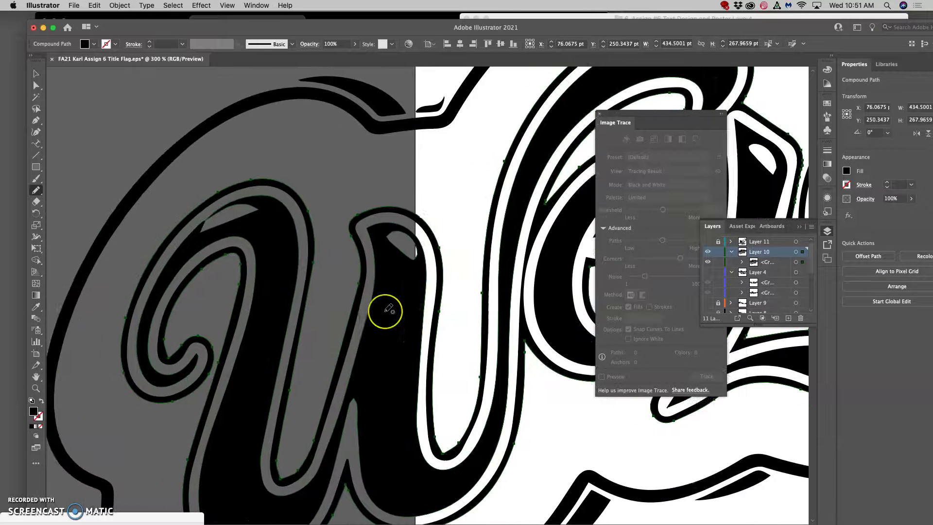
{"action": "key", "text": "super+equal"}
{"action": "key", "text": "super+equal"}
{"action": "scroll", "coordinate": [358, 332], "scroll_direction": "left", "scroll_amount": 6}
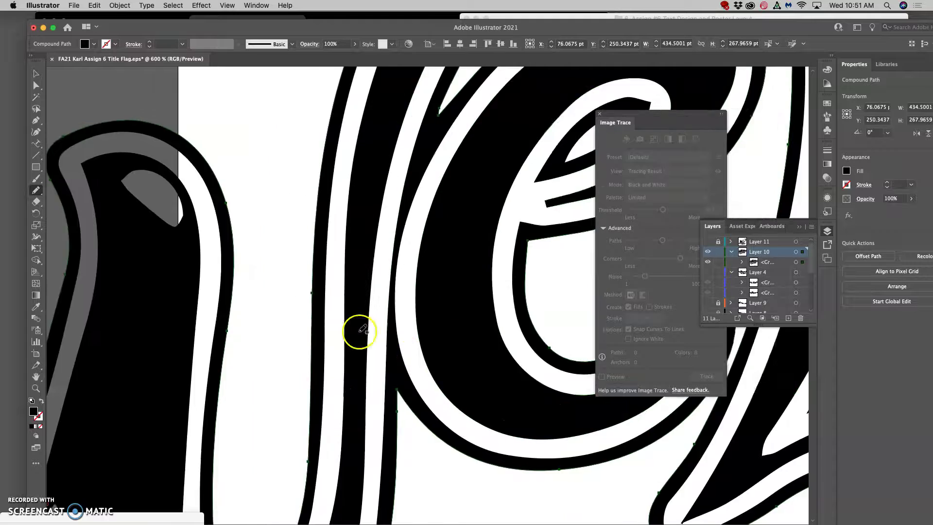
{"action": "scroll", "coordinate": [358, 332], "scroll_direction": "down", "scroll_amount": 14}
{"action": "scroll", "coordinate": [347, 306], "scroll_direction": "left", "scroll_amount": 2}
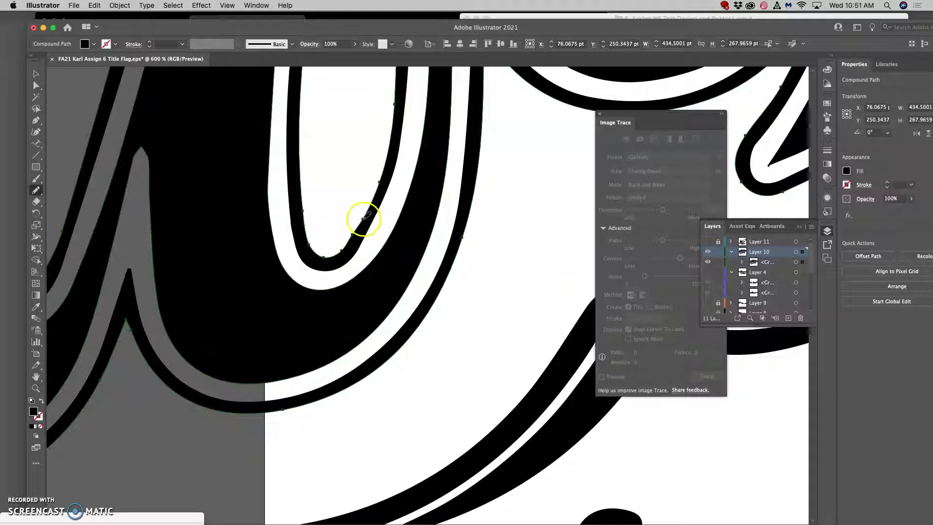
{"action": "scroll", "coordinate": [309, 272], "scroll_direction": "left", "scroll_amount": 1}
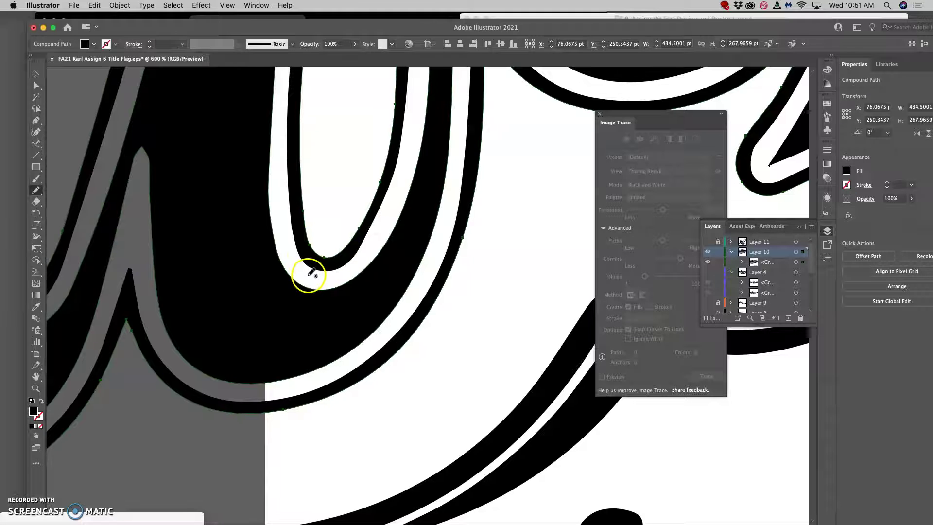
{"action": "mouse_move", "coordinate": [369, 242]}
{"action": "left_mouse_down"}
{"action": "mouse_move", "coordinate": [380, 216]}
{"action": "mouse_move", "coordinate": [366, 242]}
{"action": "left_mouse_up"}
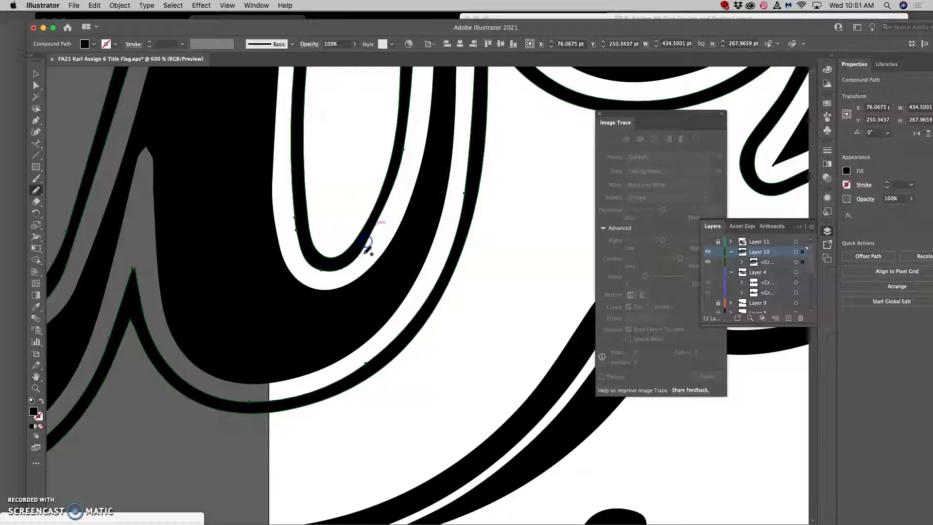
{"action": "left_click_drag", "start_coordinate": [402, 154], "coordinate": [400, 159]}
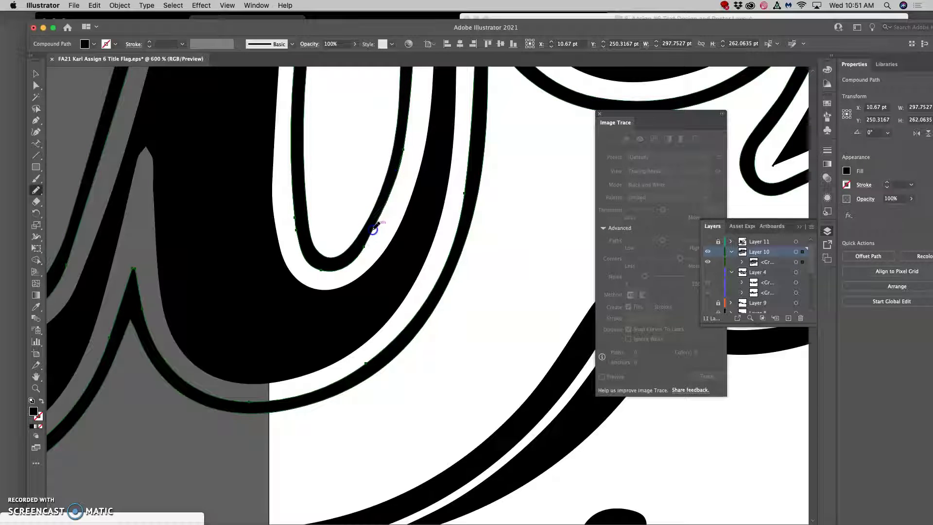
- Round the angular peak of the white band rising into the black fill between the two lower bowls of the "W"
{"action": "scroll", "coordinate": [318, 240], "scroll_direction": "left", "scroll_amount": 5}
{"action": "scroll", "coordinate": [319, 240], "scroll_direction": "up", "scroll_amount": 3}
{"action": "scroll", "coordinate": [320, 241], "scroll_direction": "up", "scroll_amount": 1}
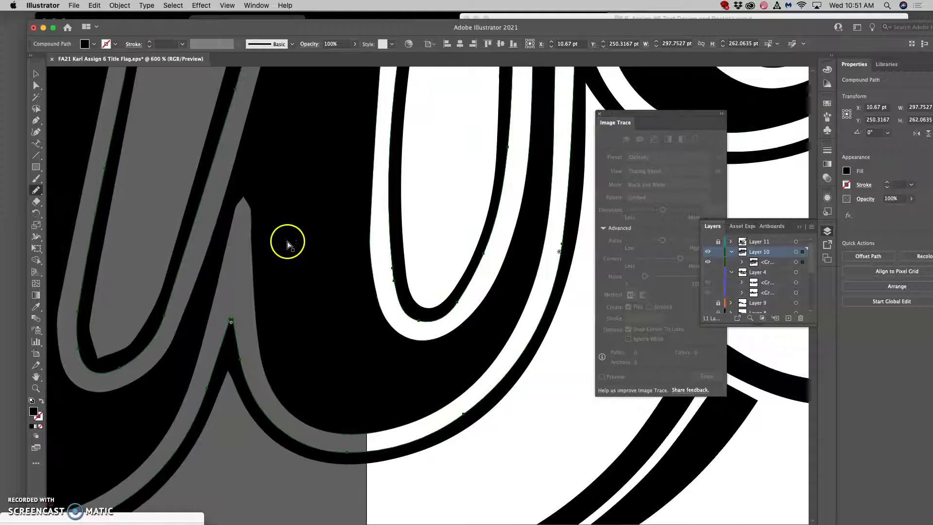
{"action": "left_click", "coordinate": [289, 243], "text": "super"}
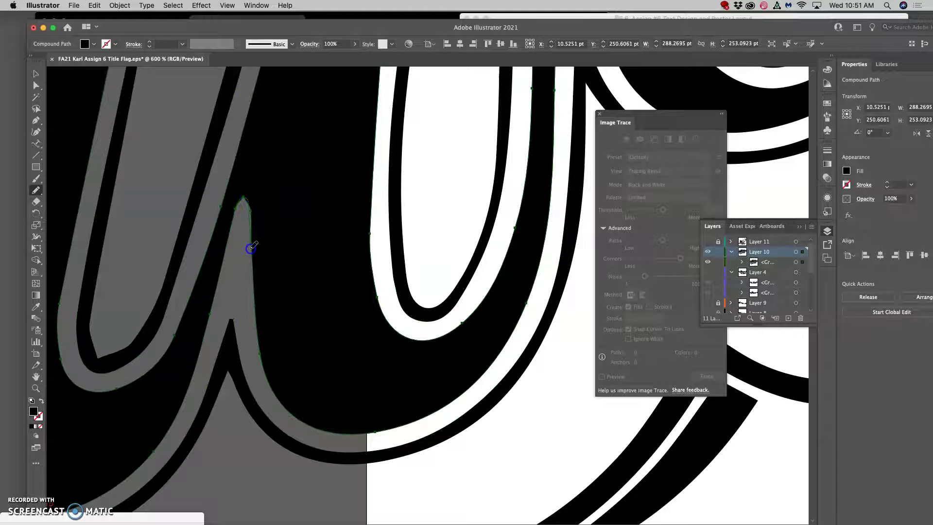
- Redraw the angular base of the first opening of the "W" as a smooth, rounded border edge
{"action": "scroll", "coordinate": [271, 250], "scroll_direction": "left", "scroll_amount": 5}
{"action": "mouse_move", "coordinate": [275, 347]}
{"action": "left_mouse_down"}
{"action": "mouse_move", "coordinate": [246, 364]}
{"action": "mouse_move", "coordinate": [244, 350]}
{"action": "left_mouse_up"}
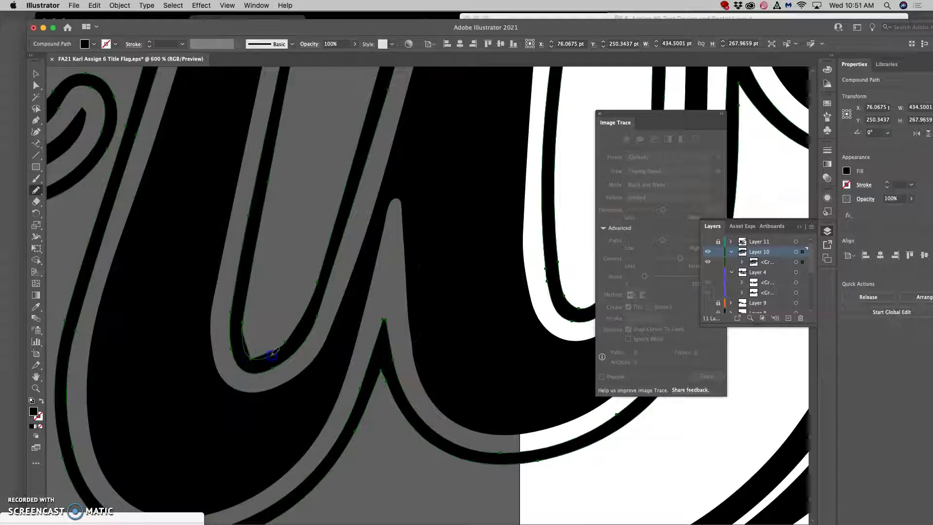
{"action": "left_click_drag", "start_coordinate": [295, 335], "coordinate": [314, 321]}
{"action": "left_click", "coordinate": [316, 320]}
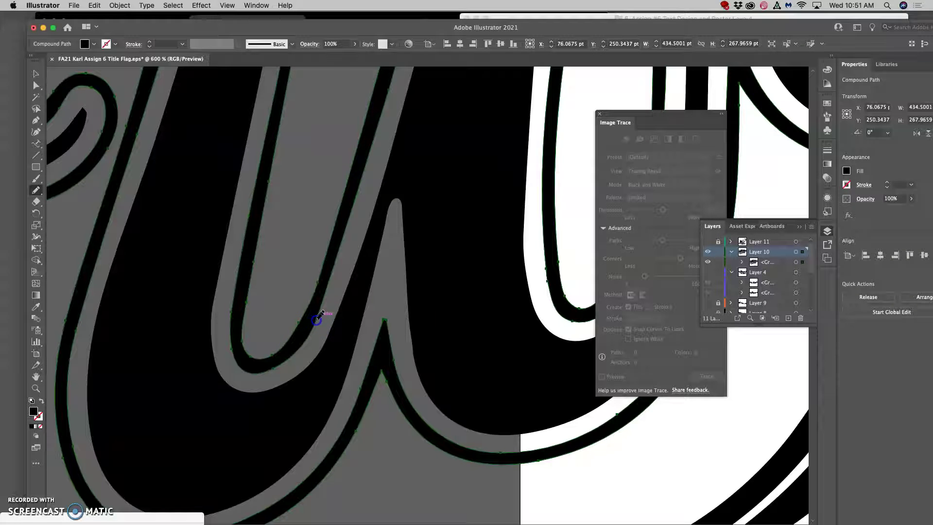
{"action": "left_click", "coordinate": [287, 333]}
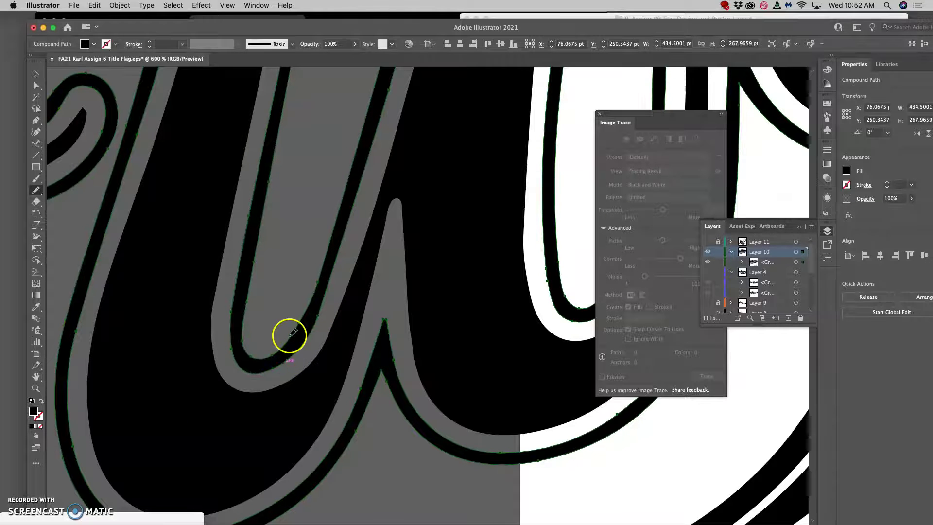
- Round both pointed ends of the highlight on the first stroke of the "W"
{"action": "scroll", "coordinate": [288, 334], "scroll_direction": "down", "scroll_amount": 3}
{"action": "scroll", "coordinate": [287, 333], "scroll_direction": "left", "scroll_amount": 2}
{"action": "scroll", "coordinate": [290, 332], "scroll_direction": "up", "scroll_amount": 10}
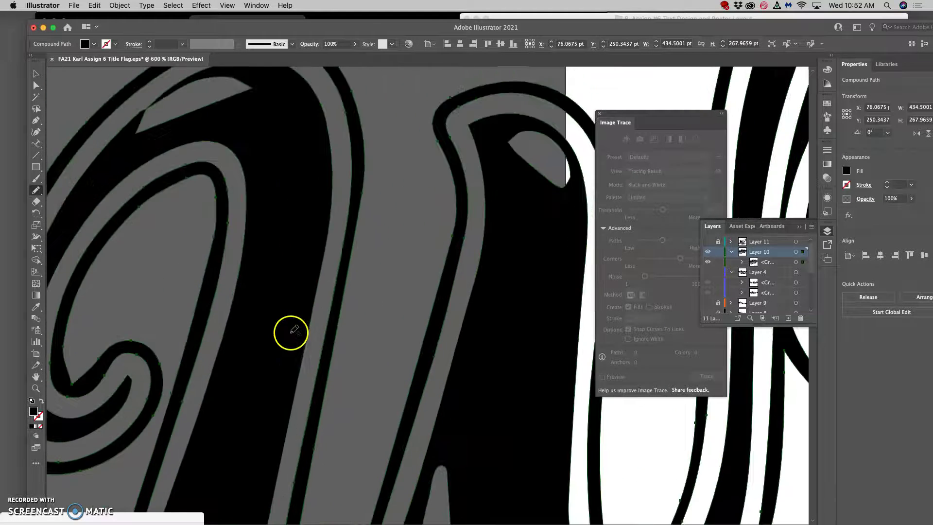
{"action": "scroll", "coordinate": [287, 330], "scroll_direction": "left", "scroll_amount": 4}
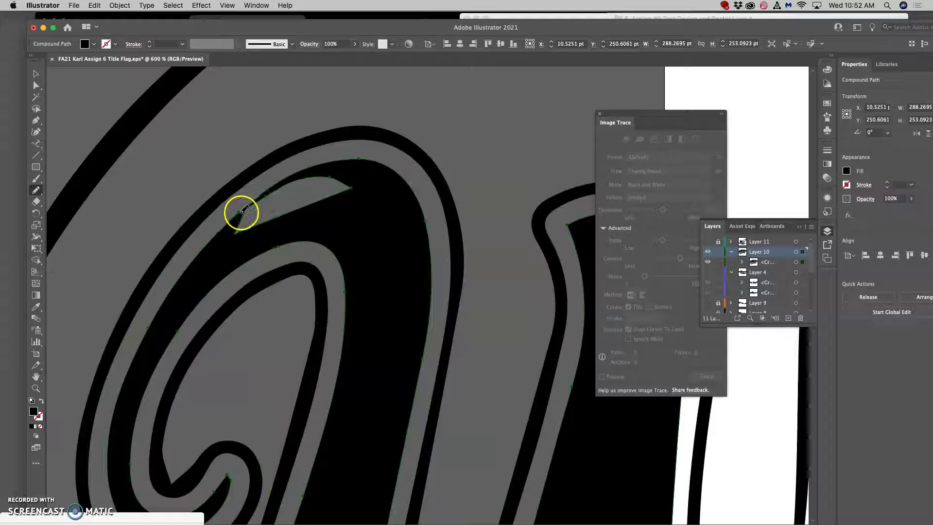
{"action": "mouse_move", "coordinate": [239, 230]}
{"action": "left_mouse_down"}
{"action": "mouse_move", "coordinate": [344, 198]}
{"action": "mouse_move", "coordinate": [351, 193]}
{"action": "mouse_move", "coordinate": [324, 178]}
{"action": "left_mouse_up"}
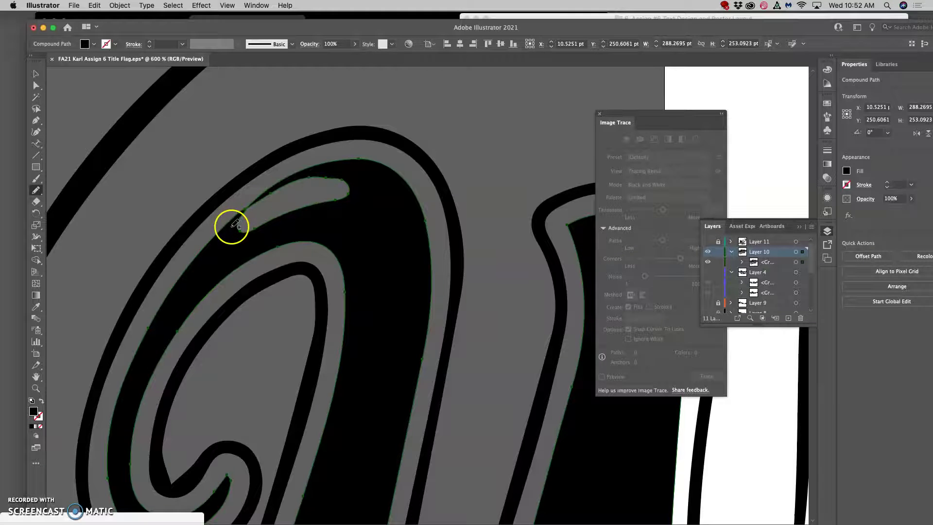
- Paint black with the Blob Brush between the first "W" highlight's lower end and the white band to separate them
{"action": "key", "text": "super+equal"}
{"action": "key", "text": "super+equal"}
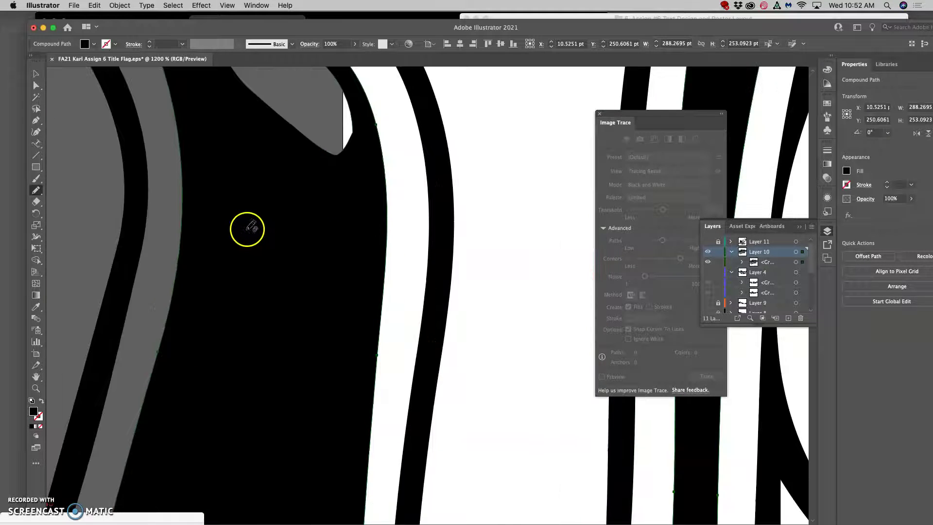
{"action": "scroll", "coordinate": [247, 228], "scroll_direction": "left", "scroll_amount": 5}
{"action": "scroll", "coordinate": [247, 229], "scroll_direction": "left", "scroll_amount": 8}
{"action": "scroll", "coordinate": [248, 230], "scroll_direction": "up", "scroll_amount": 12}
{"action": "scroll", "coordinate": [248, 230], "scroll_direction": "left", "scroll_amount": 10}
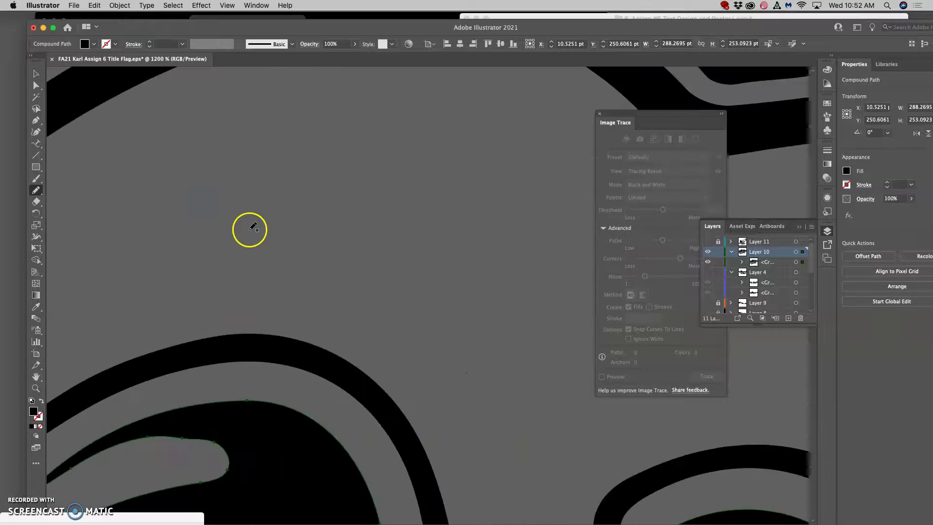
{"action": "scroll", "coordinate": [247, 230], "scroll_direction": "down", "scroll_amount": 2}
{"action": "scroll", "coordinate": [248, 230], "scroll_direction": "down", "scroll_amount": 4}
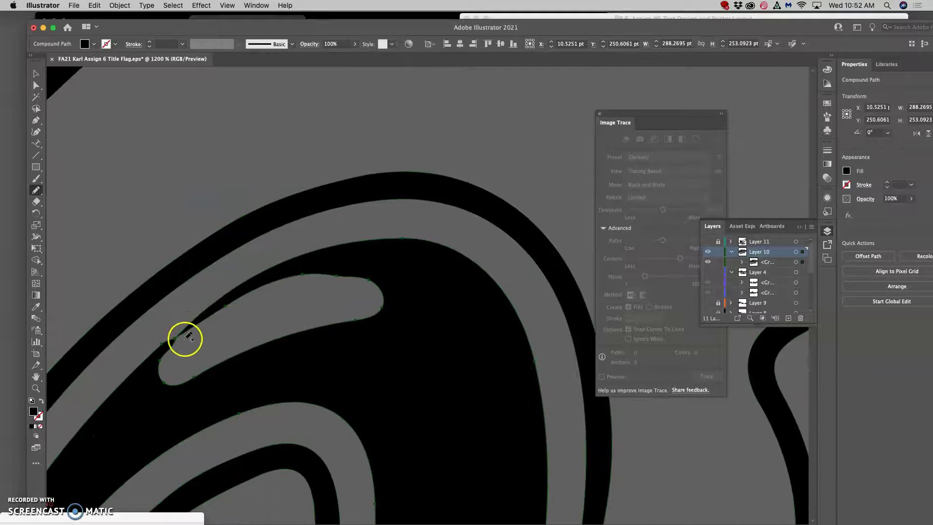
{"action": "left_click", "coordinate": [36, 178]}
{"action": "left_click", "coordinate": [73, 191]}
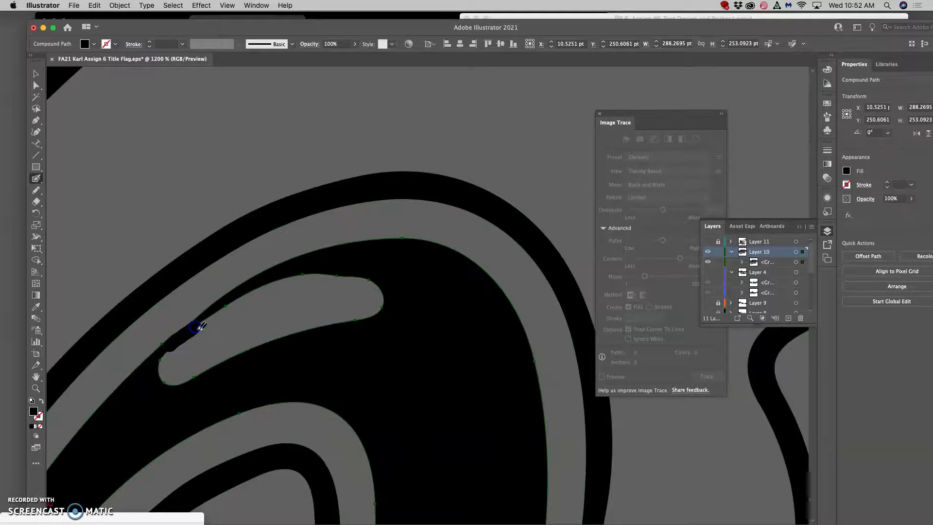
{"action": "left_click_drag", "start_coordinate": [195, 327], "coordinate": [196, 326]}
- Smooth the painted edge of the highlight and redraw the outer edge of the black fill above it with the Pencil tool
{"action": "left_click", "coordinate": [36, 190]}
{"action": "left_click", "coordinate": [172, 402], "text": "super"}
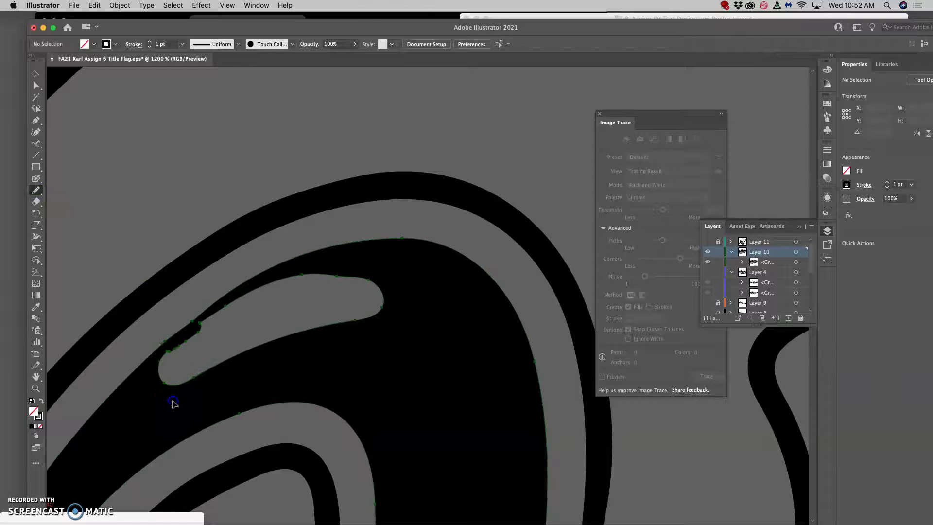
{"action": "left_click_drag", "start_coordinate": [219, 311], "coordinate": [224, 308]}
{"action": "left_click", "coordinate": [173, 339], "text": "super"}
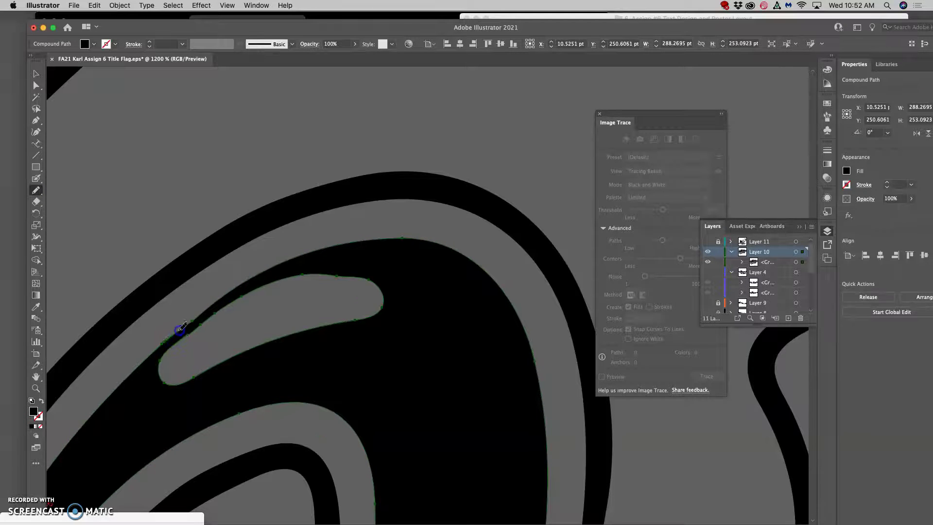
{"action": "left_click_drag", "start_coordinate": [214, 302], "coordinate": [214, 301]}
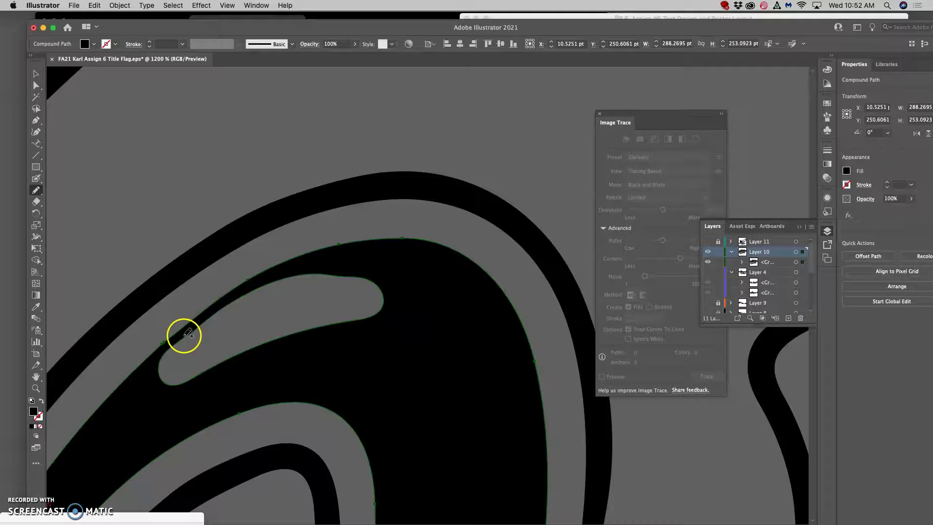
- Undo the stray redraw, and smooth the upper edge of the first "W" highlight through to its rounded upper end
{"action": "mouse_move", "coordinate": [241, 297]}
{"action": "left_mouse_down"}
{"action": "mouse_move", "coordinate": [242, 337]}
{"action": "mouse_move", "coordinate": [206, 348]}
{"action": "left_mouse_up"}
{"action": "key", "text": "super+z"}
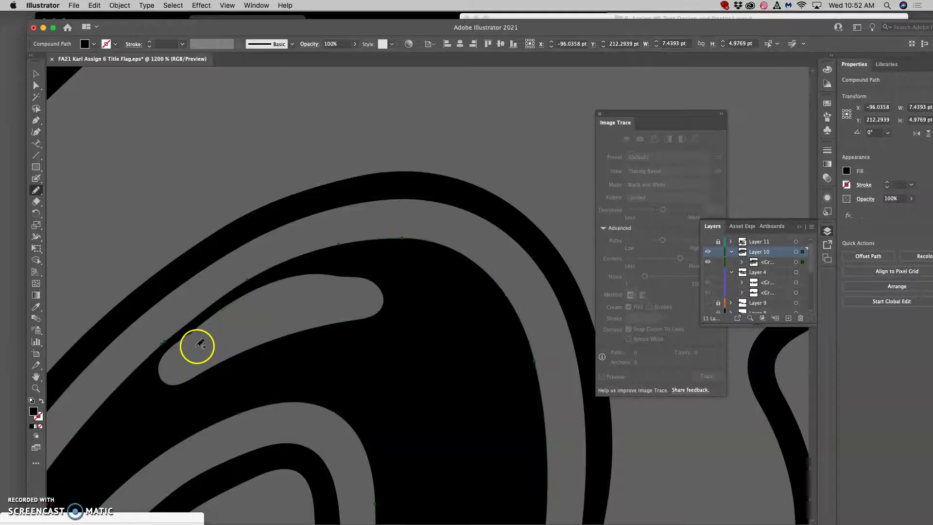
{"action": "right_click", "coordinate": [151, 381]}
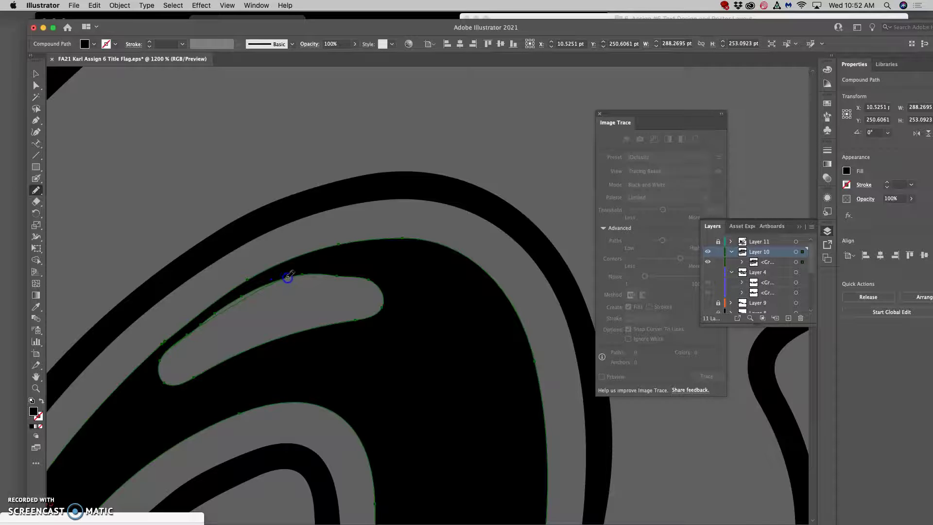
{"action": "left_click_drag", "start_coordinate": [359, 278], "coordinate": [360, 279]}
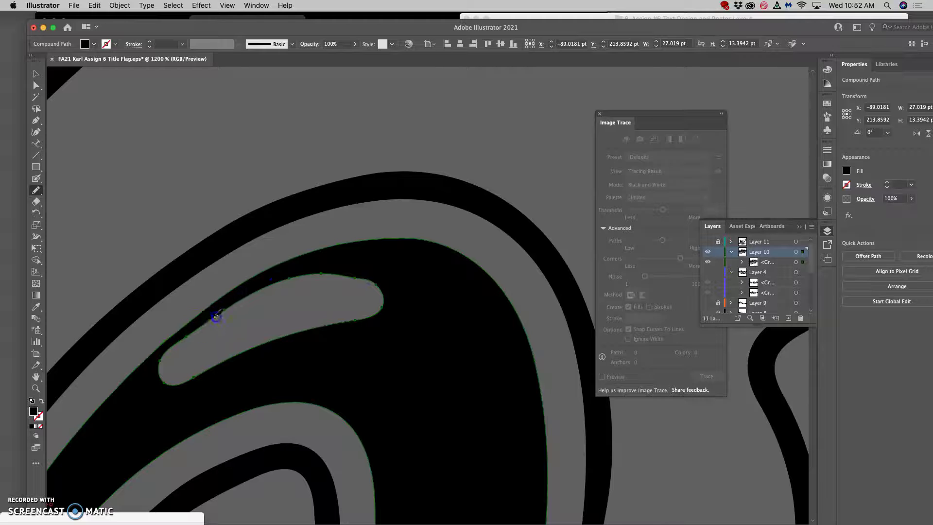
{"action": "left_click_drag", "start_coordinate": [371, 278], "coordinate": [375, 281]}
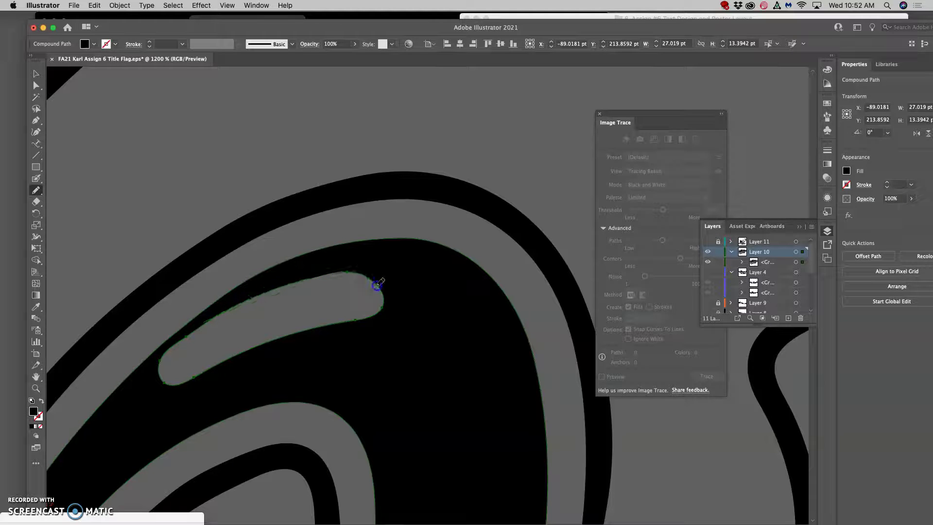
- Round the blunt tip of the black border peak between the two lower bowls of the "W"
{"action": "scroll", "coordinate": [348, 359], "scroll_direction": "down", "scroll_amount": 6}
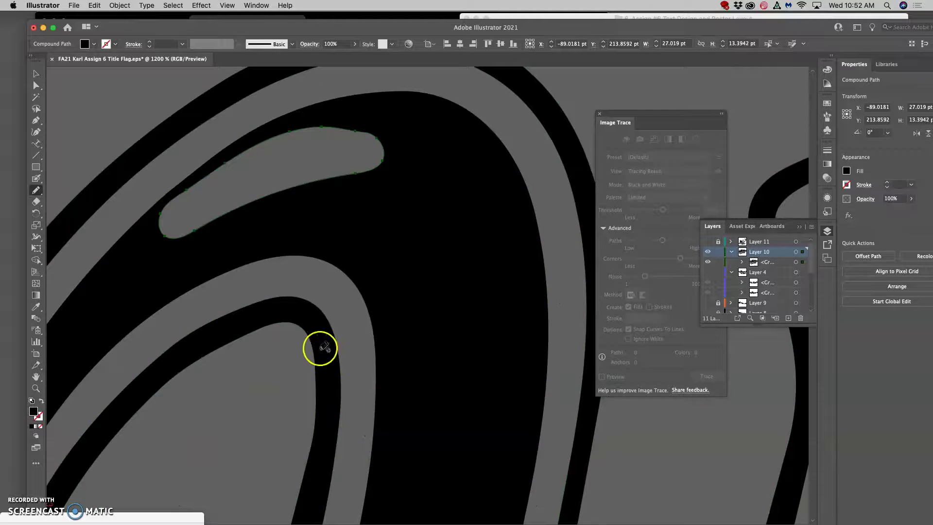
{"action": "scroll", "coordinate": [301, 342], "scroll_direction": "left", "scroll_amount": 9}
{"action": "scroll", "coordinate": [302, 341], "scroll_direction": "down", "scroll_amount": 2}
{"action": "scroll", "coordinate": [297, 344], "scroll_direction": "down", "scroll_amount": 20}
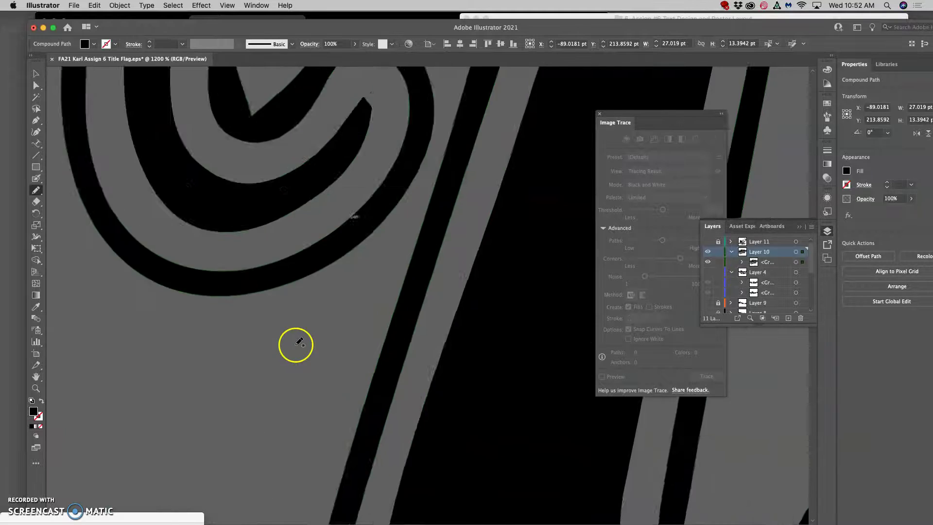
{"action": "scroll", "coordinate": [297, 345], "scroll_direction": "right", "scroll_amount": 18}
{"action": "scroll", "coordinate": [298, 343], "scroll_direction": "right", "scroll_amount": 15}
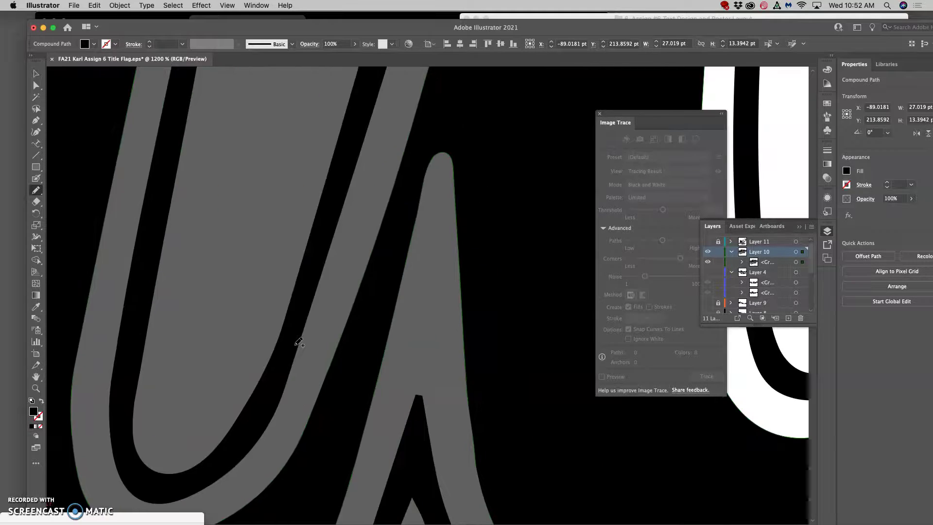
{"action": "left_click", "coordinate": [203, 441], "text": "super"}
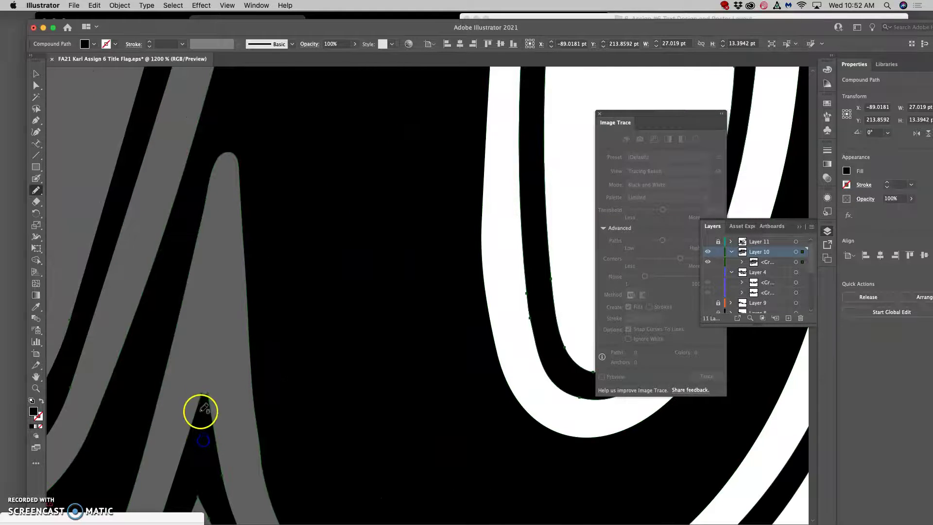
{"action": "left_click", "coordinate": [208, 395], "text": "super"}
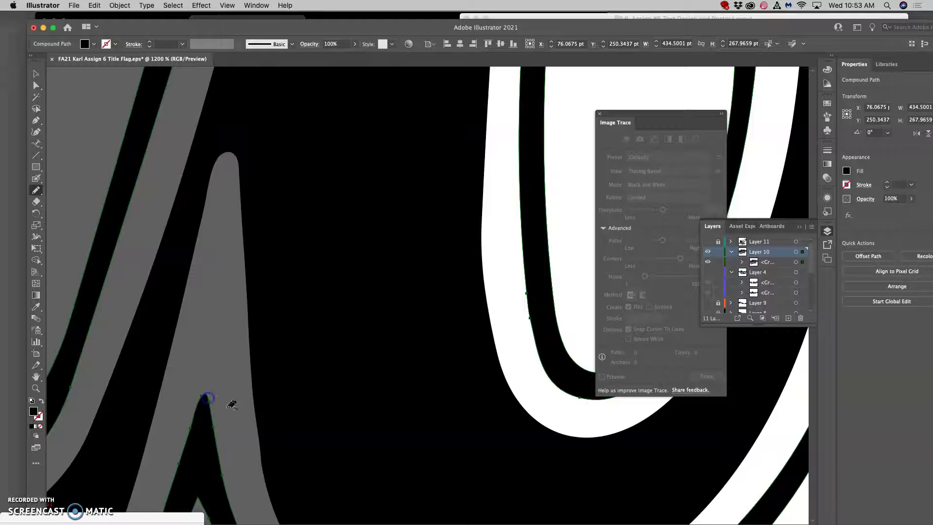
- Round the upper-left corner of the "W"'s black fill and the pointed left end of the highlight inside it
{"action": "scroll", "coordinate": [292, 410], "scroll_direction": "right", "scroll_amount": 10}
{"action": "scroll", "coordinate": [292, 410], "scroll_direction": "down", "scroll_amount": 8}
{"action": "scroll", "coordinate": [292, 410], "scroll_direction": "left", "scroll_amount": 10}
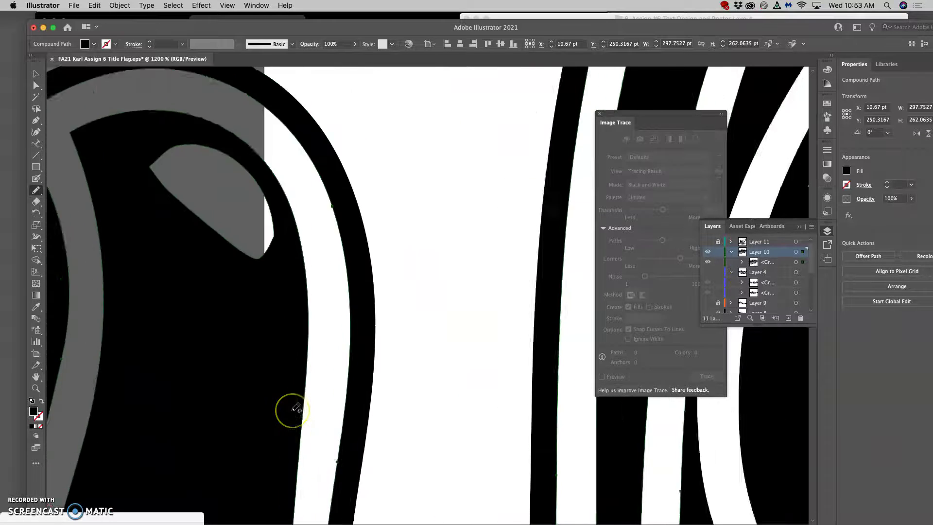
{"action": "scroll", "coordinate": [287, 406], "scroll_direction": "up", "scroll_amount": 5}
{"action": "scroll", "coordinate": [208, 410], "scroll_direction": "down", "scroll_amount": 5}
{"action": "scroll", "coordinate": [208, 410], "scroll_direction": "left", "scroll_amount": 6}
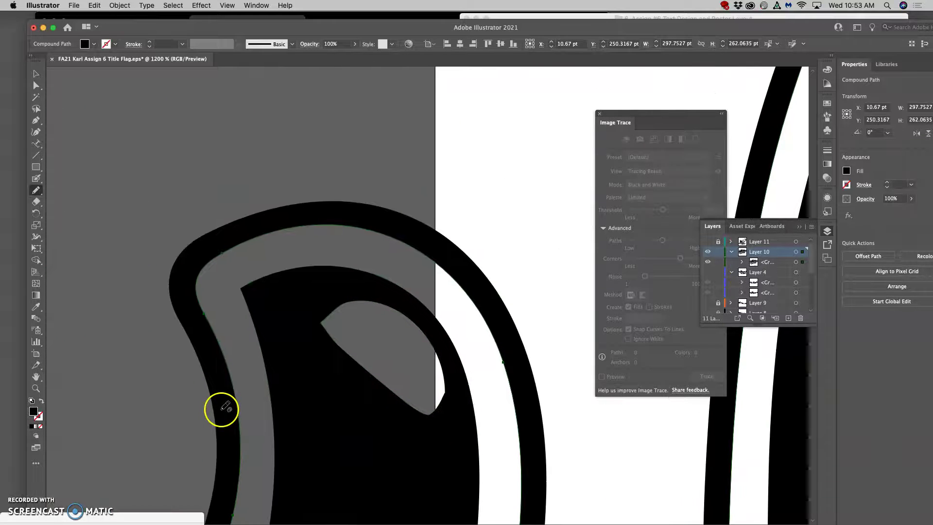
{"action": "left_click", "coordinate": [272, 325], "text": "super"}
{"action": "left_click_drag", "start_coordinate": [253, 284], "coordinate": [249, 304]}
{"action": "left_click", "coordinate": [319, 343], "text": "super"}
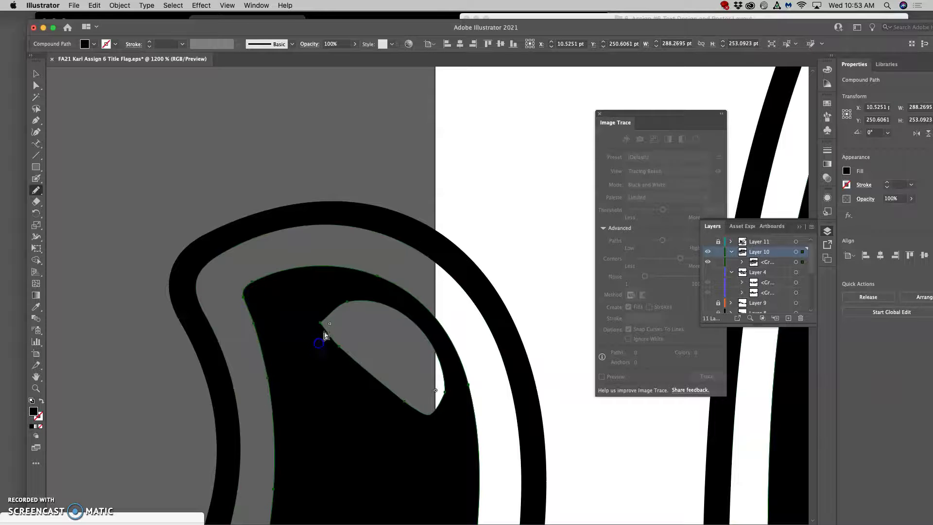
{"action": "left_click_drag", "start_coordinate": [325, 331], "coordinate": [331, 337]}
- Extend and round the blunt left tip of the thin black sliver below the first "e"'s loop with the Pencil tool
{"action": "scroll", "coordinate": [338, 392], "scroll_direction": "right", "scroll_amount": 5}
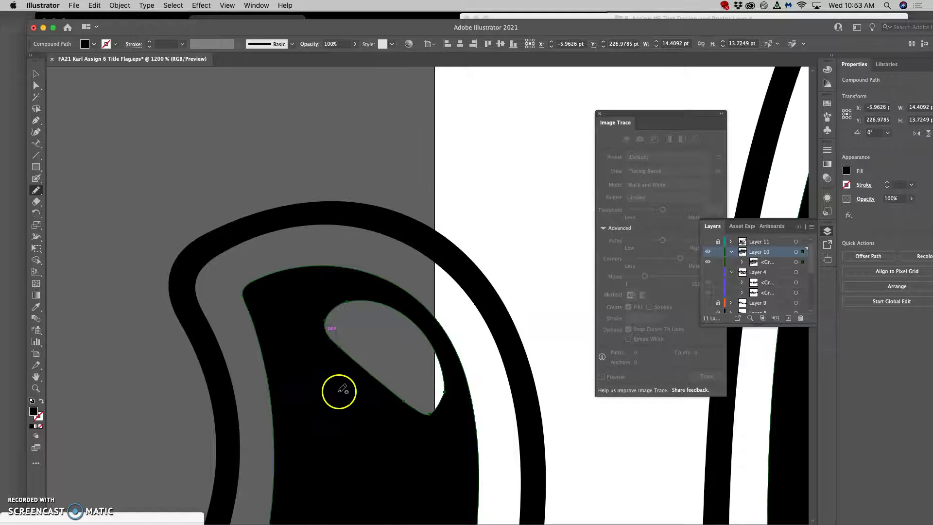
{"action": "scroll", "coordinate": [337, 391], "scroll_direction": "down", "scroll_amount": 6}
{"action": "scroll", "coordinate": [338, 392], "scroll_direction": "down", "scroll_amount": 10}
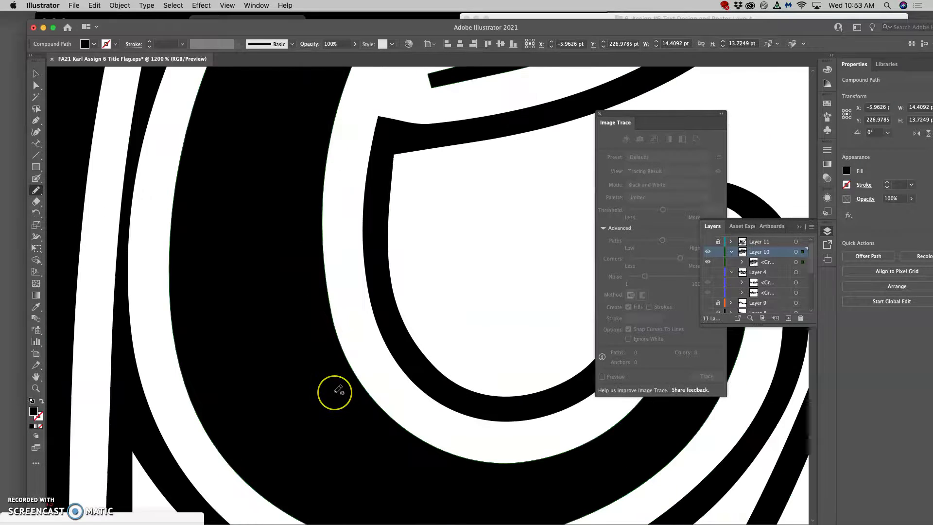
{"action": "scroll", "coordinate": [338, 391], "scroll_direction": "right", "scroll_amount": 3}
{"action": "left_click", "coordinate": [374, 358], "text": "super"}
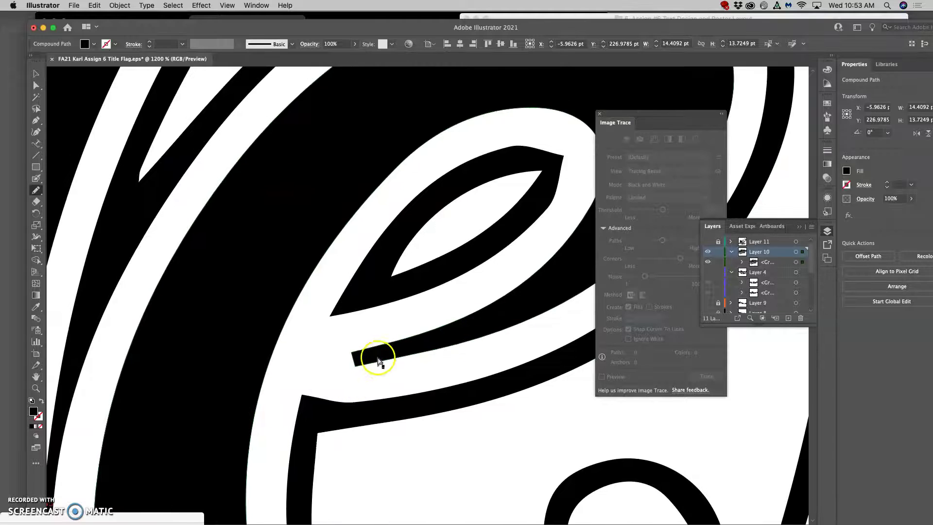
{"action": "left_click_drag", "start_coordinate": [340, 362], "coordinate": [356, 366]}
{"action": "key", "text": "super+z"}
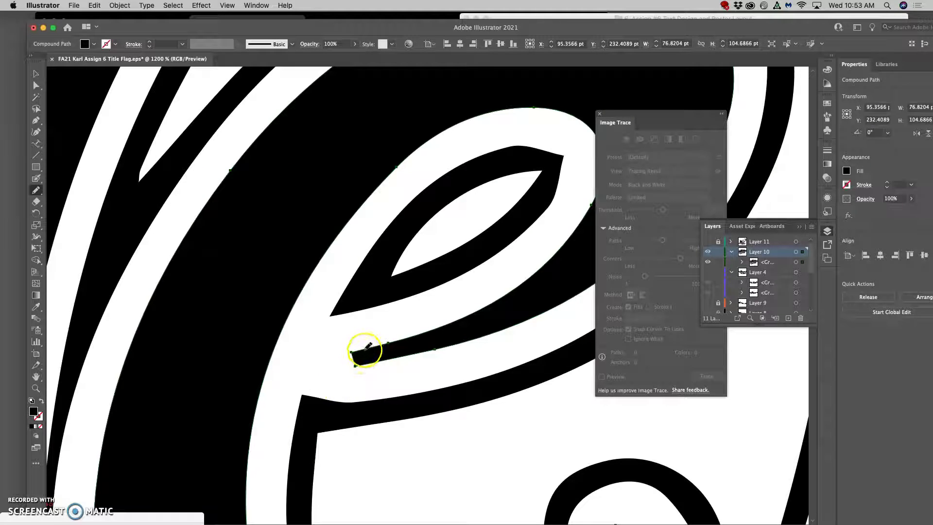
{"action": "left_click_drag", "start_coordinate": [359, 366], "coordinate": [358, 362]}
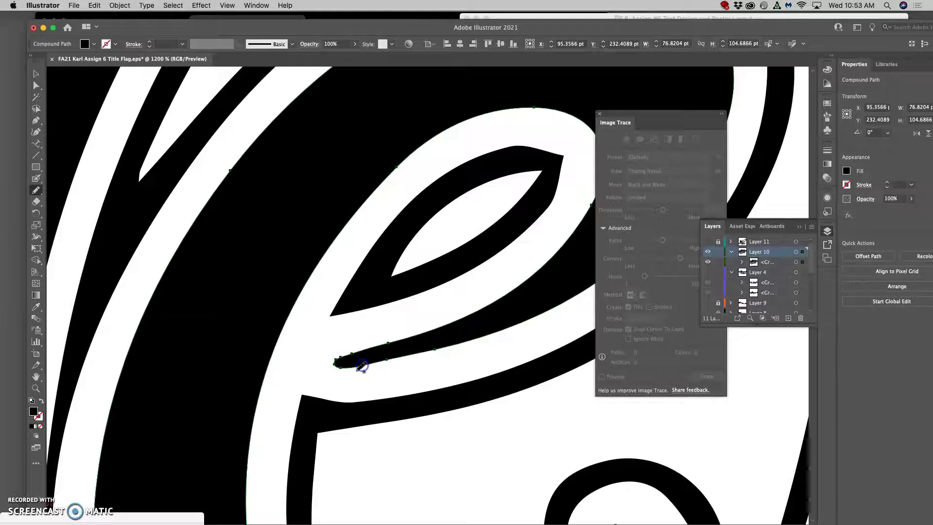
- Redraw the outer edge of the black border around the "e"'s eye, rounding its pointed upper-right end
{"action": "scroll", "coordinate": [327, 391], "scroll_direction": "right", "scroll_amount": 2}
{"action": "left_click", "coordinate": [506, 200], "text": "super"}
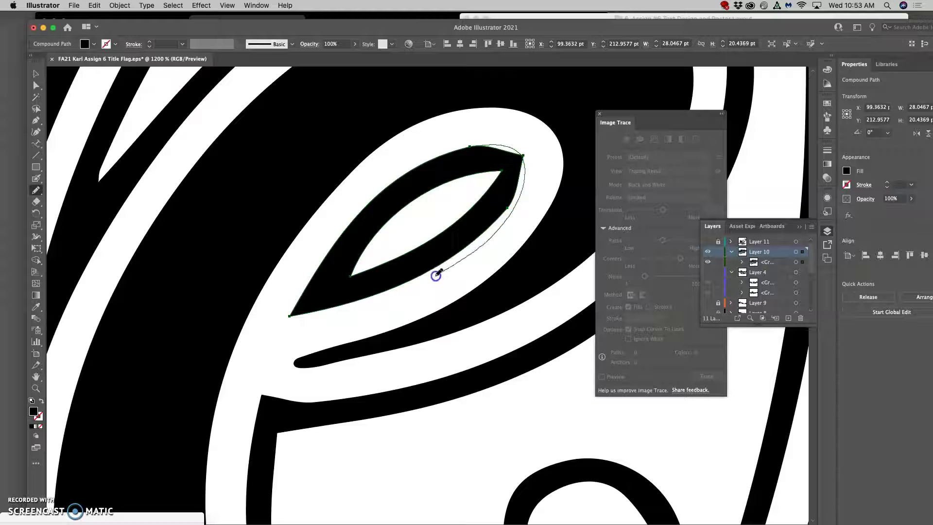
{"action": "left_click_drag", "start_coordinate": [347, 303], "coordinate": [343, 304]}
{"action": "key", "text": "super+z"}
{"action": "left_click_drag", "start_coordinate": [487, 143], "coordinate": [517, 149]}
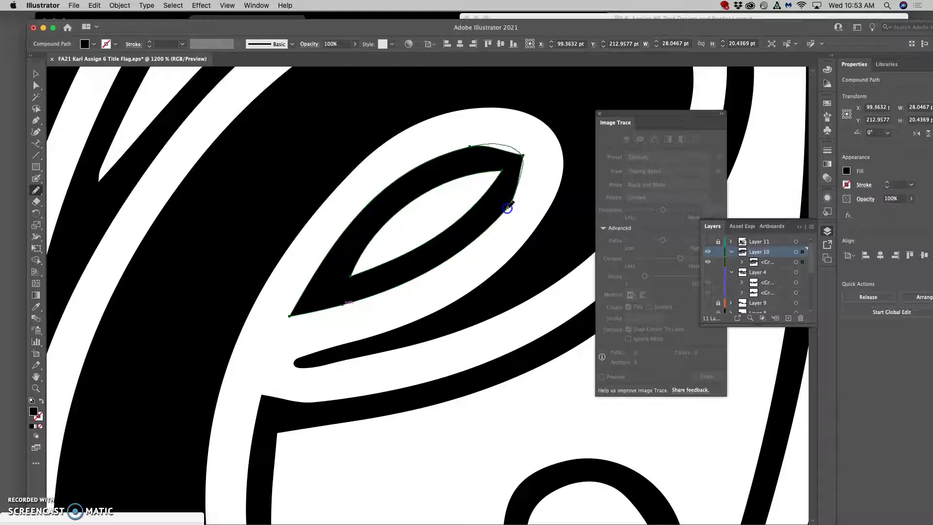
{"action": "left_click_drag", "start_coordinate": [507, 207], "coordinate": [501, 209]}
{"action": "left_click_drag", "start_coordinate": [398, 277], "coordinate": [382, 295]}
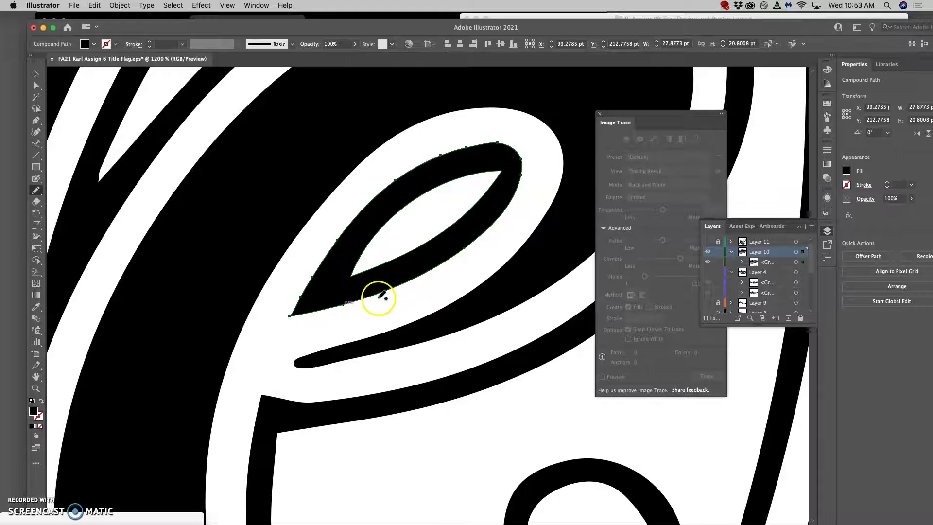
- Round the sharp corner of the black border below the "e"'s loop and smooth its upper edge
{"action": "scroll", "coordinate": [377, 298], "scroll_direction": "down", "scroll_amount": 1}
{"action": "left_click", "coordinate": [280, 407], "text": "super"}
{"action": "left_click", "coordinate": [260, 398], "text": "super"}
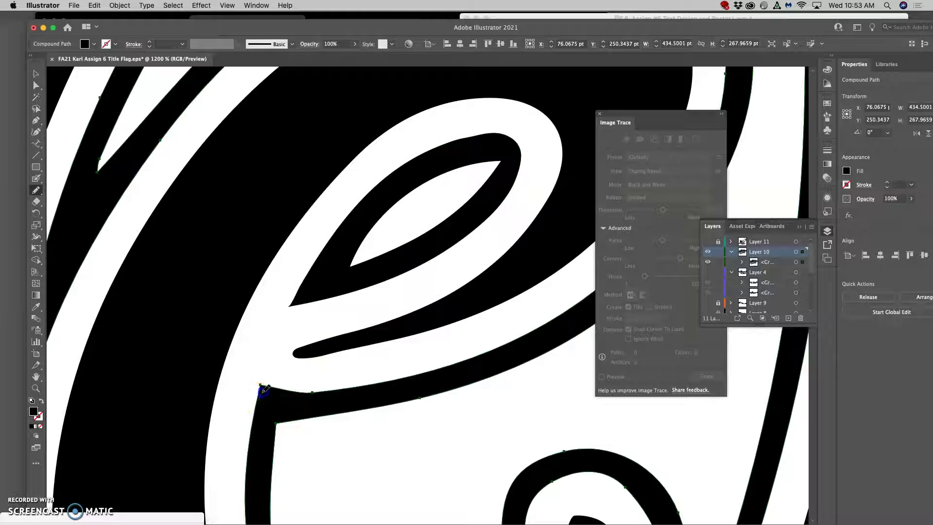
{"action": "mouse_move", "coordinate": [323, 391]}
{"action": "left_mouse_down"}
{"action": "mouse_move", "coordinate": [344, 389]}
{"action": "mouse_move", "coordinate": [275, 391]}
{"action": "mouse_move", "coordinate": [288, 391]}
{"action": "left_mouse_up"}
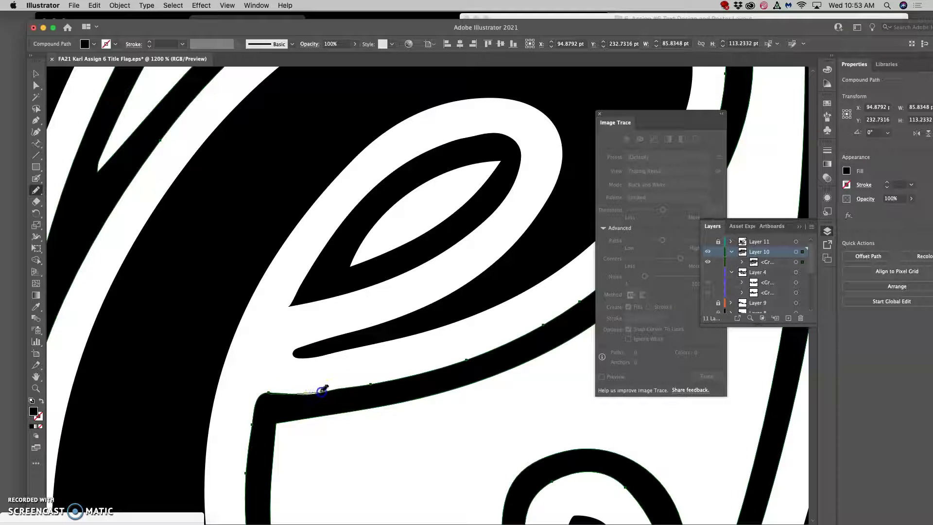
{"action": "left_click_drag", "start_coordinate": [390, 381], "coordinate": [390, 381]}
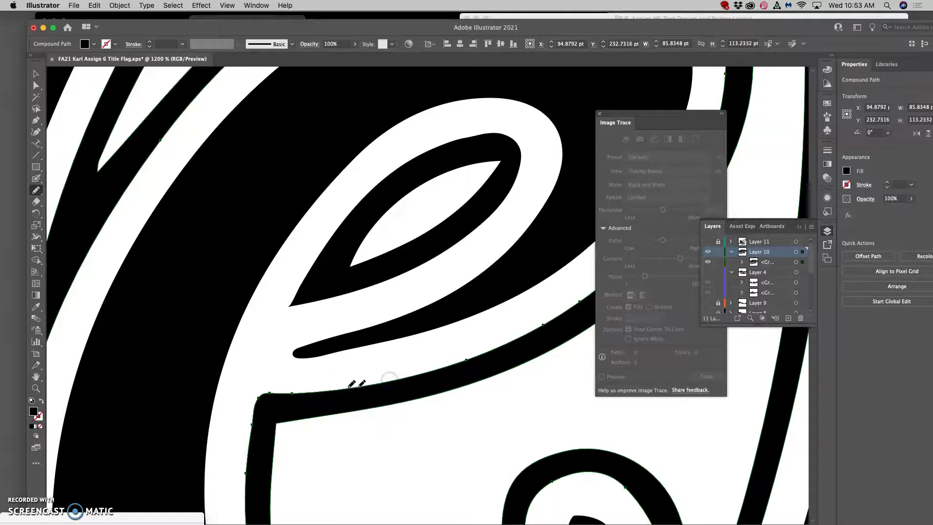
- Redraw the angular white highlight at the top of the "e" as a smooth, rounded crescent
{"action": "scroll", "coordinate": [347, 385], "scroll_direction": "right", "scroll_amount": 5}
{"action": "scroll", "coordinate": [346, 385], "scroll_direction": "up", "scroll_amount": 7}
{"action": "scroll", "coordinate": [349, 379], "scroll_direction": "up", "scroll_amount": 3}
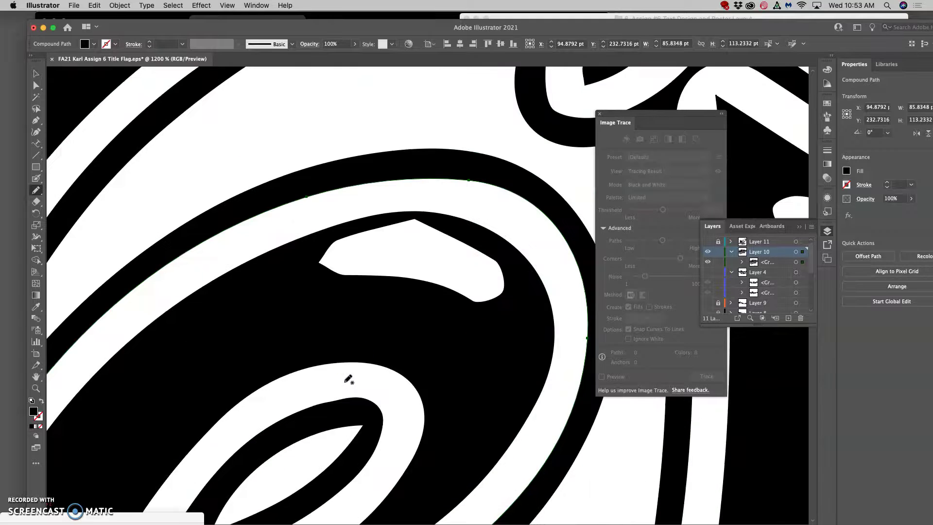
{"action": "mouse_move", "coordinate": [385, 302]}
{"action": "left_mouse_down"}
{"action": "mouse_move", "coordinate": [411, 241]}
{"action": "mouse_move", "coordinate": [357, 245]}
{"action": "mouse_move", "coordinate": [329, 264]}
{"action": "mouse_move", "coordinate": [346, 275]}
{"action": "left_mouse_up"}
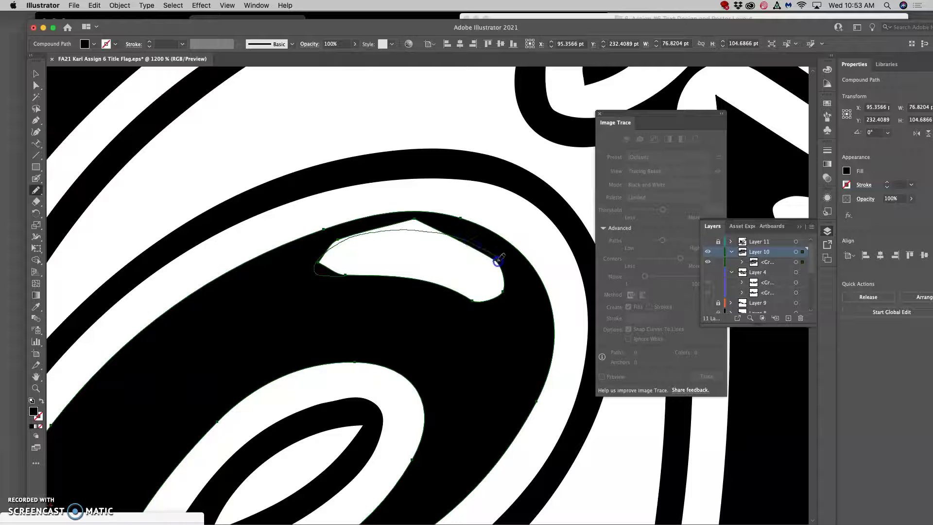
{"action": "left_click_drag", "start_coordinate": [505, 274], "coordinate": [502, 277]}
- Round the pointed lower tip of the black fill at the curled right end of the "W"
{"action": "scroll", "coordinate": [402, 307], "scroll_direction": "right", "scroll_amount": 4}
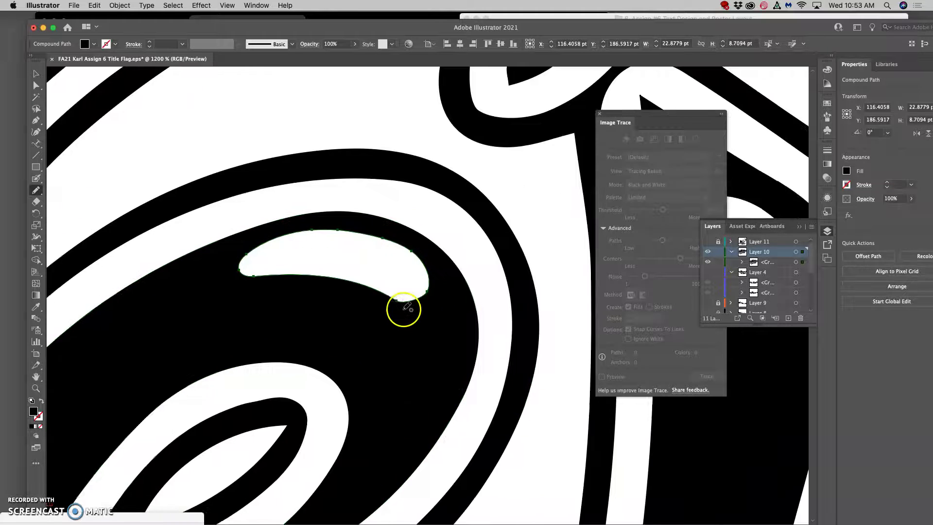
{"action": "scroll", "coordinate": [402, 308], "scroll_direction": "up", "scroll_amount": 10}
{"action": "left_click", "coordinate": [497, 266], "text": "super"}
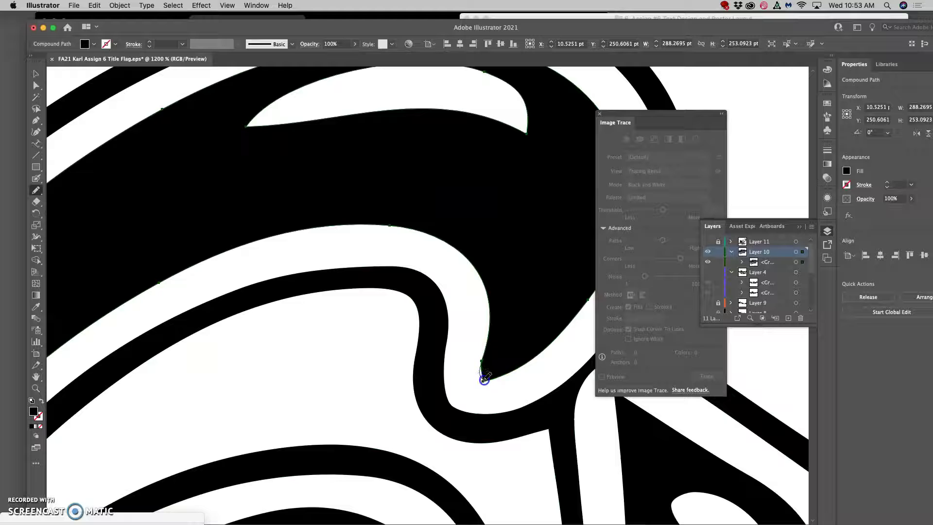
{"action": "left_click_drag", "start_coordinate": [492, 378], "coordinate": [495, 378]}
- Round the sharp upper-left corner of the black fill in the "l"
{"action": "scroll", "coordinate": [483, 305], "scroll_direction": "up", "scroll_amount": 7}
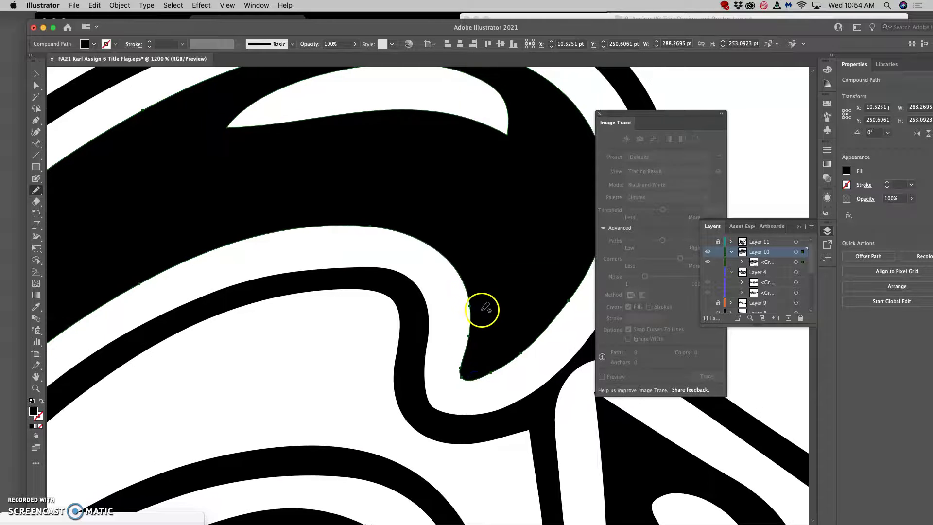
{"action": "scroll", "coordinate": [507, 313], "scroll_direction": "right", "scroll_amount": 5}
{"action": "scroll", "coordinate": [505, 313], "scroll_direction": "down", "scroll_amount": 8}
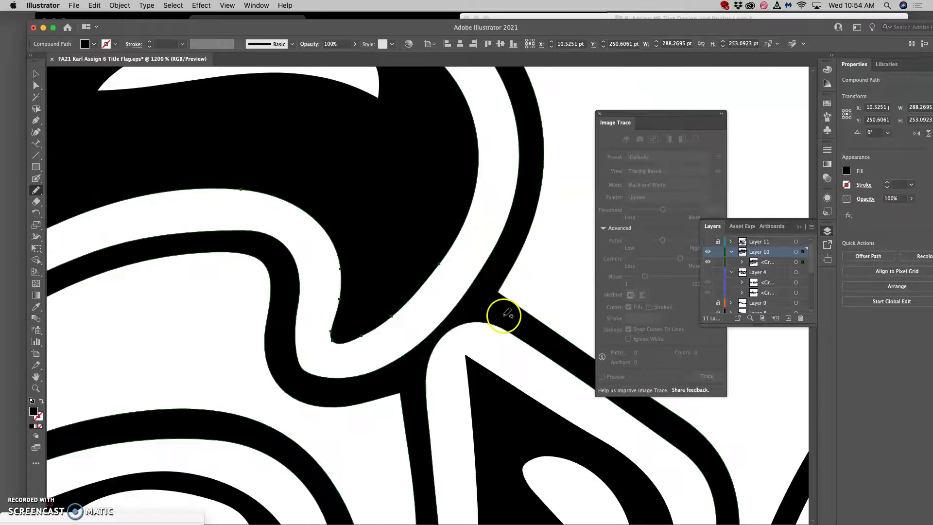
{"action": "scroll", "coordinate": [466, 315], "scroll_direction": "right", "scroll_amount": 3}
{"action": "left_click", "coordinate": [421, 348], "text": "super"}
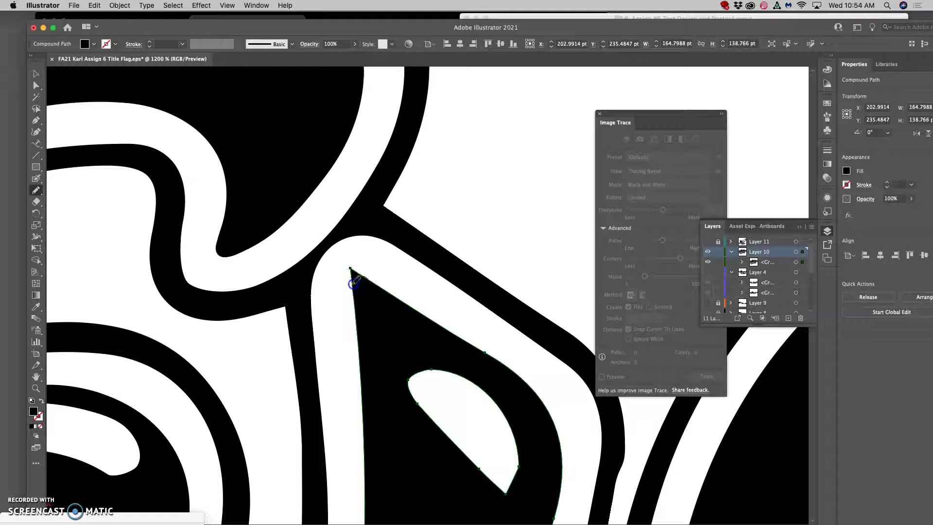
{"action": "left_click_drag", "start_coordinate": [353, 298], "coordinate": [354, 300]}
- Reshape the lower end of the white highlight in the "l" with a smooth curve in place of the angled edge
{"action": "scroll", "coordinate": [413, 325], "scroll_direction": "right", "scroll_amount": 2}
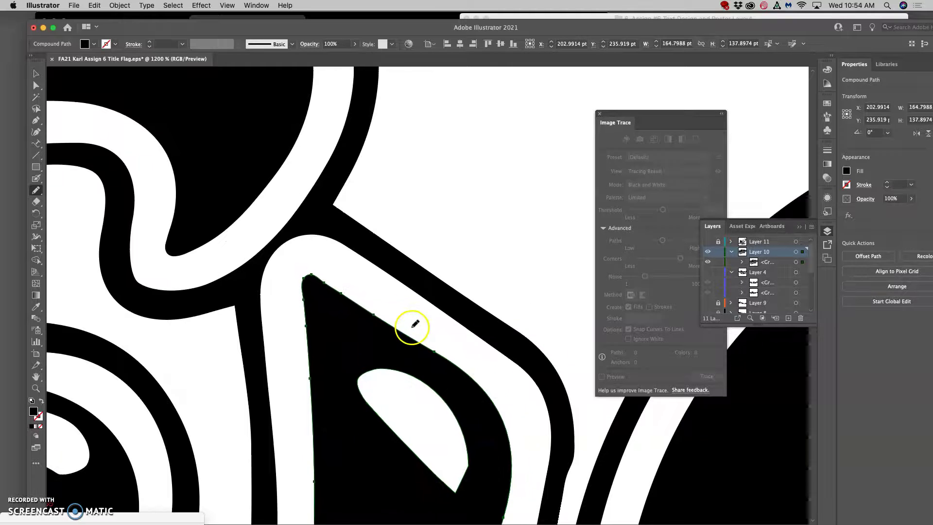
{"action": "scroll", "coordinate": [412, 325], "scroll_direction": "down", "scroll_amount": 5}
{"action": "mouse_move", "coordinate": [475, 327]}
{"action": "left_mouse_down"}
{"action": "mouse_move", "coordinate": [467, 311]}
{"action": "mouse_move", "coordinate": [468, 339]}
{"action": "left_mouse_up"}
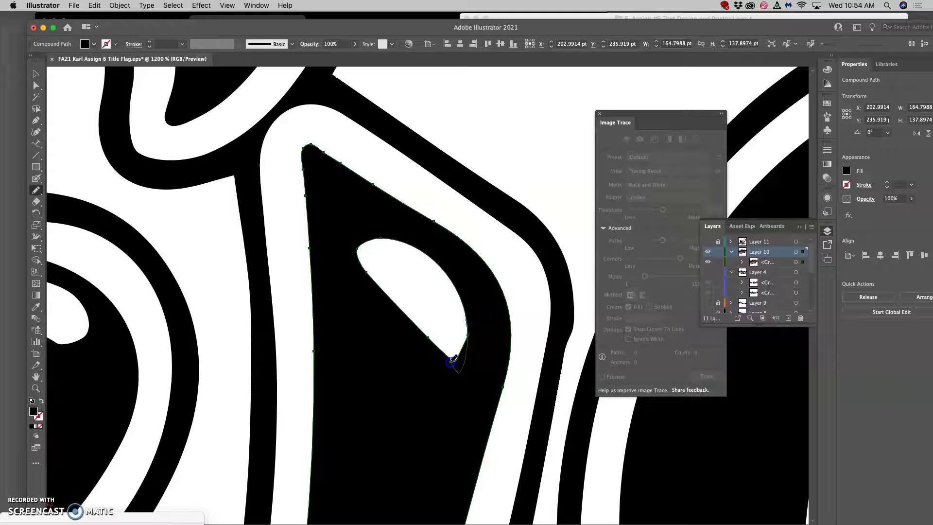
{"action": "left_click_drag", "start_coordinate": [429, 338], "coordinate": [431, 340]}
- Smooth the kink on the outer edge of the black border at the "l"'s upper-right bend
{"action": "scroll", "coordinate": [440, 348], "scroll_direction": "right", "scroll_amount": 2}
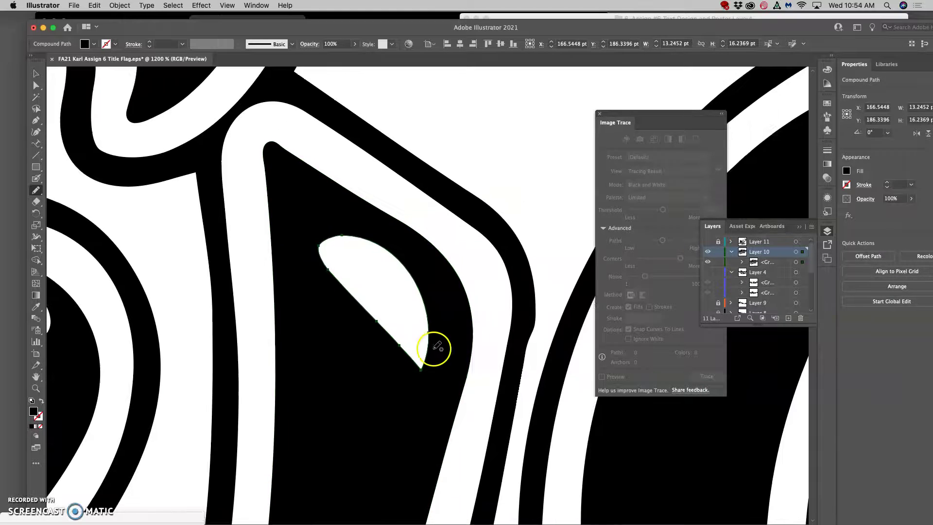
{"action": "scroll", "coordinate": [440, 347], "scroll_direction": "down", "scroll_amount": 6}
{"action": "scroll", "coordinate": [433, 349], "scroll_direction": "up", "scroll_amount": 2}
{"action": "left_click", "coordinate": [509, 176], "text": "super"}
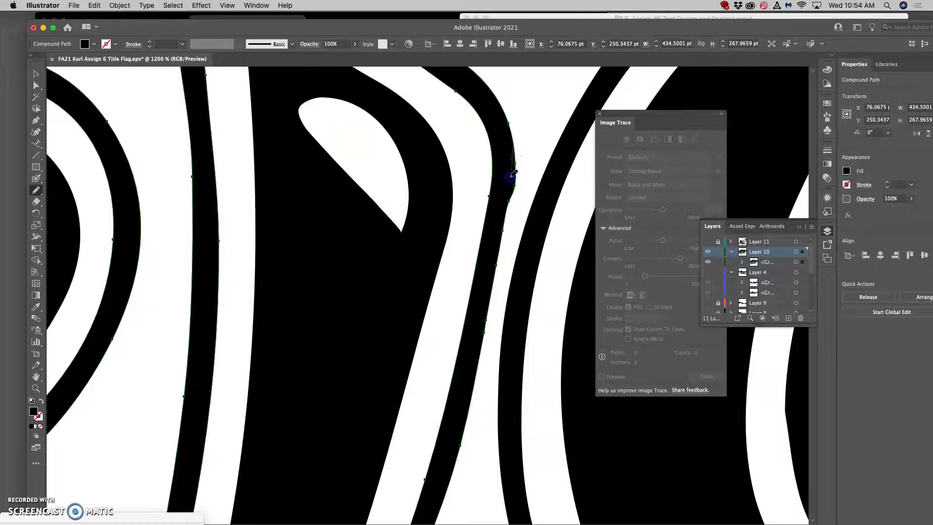
{"action": "left_click_drag", "start_coordinate": [508, 200], "coordinate": [505, 209]}
- Round the notch between the "l"'s stem and foot, and the pointed lower-left tip of its black fill
{"action": "scroll", "coordinate": [458, 271], "scroll_direction": "down", "scroll_amount": 10}
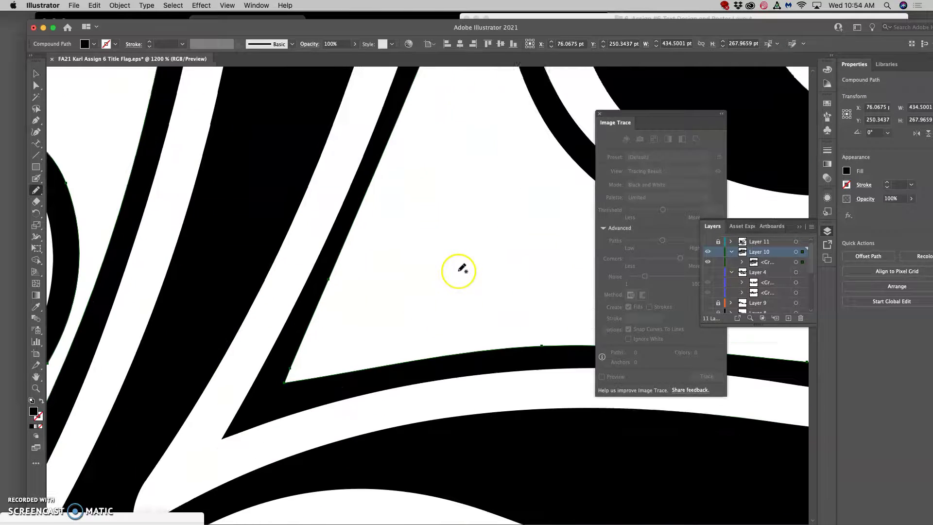
{"action": "scroll", "coordinate": [458, 270], "scroll_direction": "down", "scroll_amount": 10}
{"action": "scroll", "coordinate": [297, 250], "scroll_direction": "left", "scroll_amount": 5}
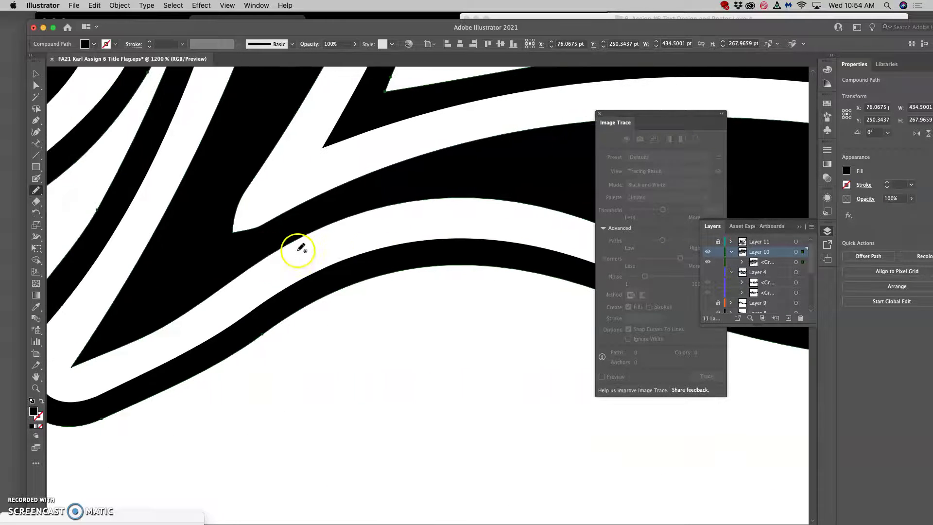
{"action": "left_click", "coordinate": [247, 263], "text": "super"}
{"action": "left_click", "coordinate": [259, 224], "text": "super"}
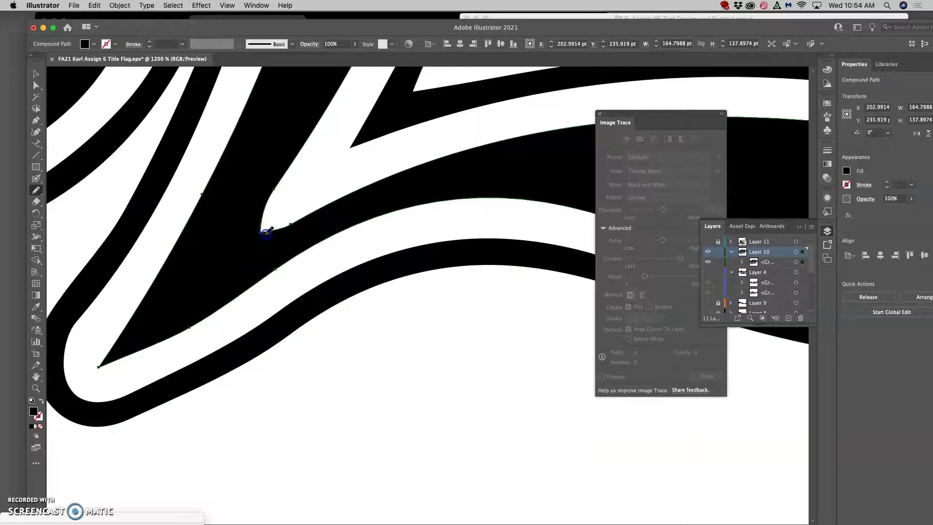
{"action": "left_click_drag", "start_coordinate": [283, 229], "coordinate": [283, 227]}
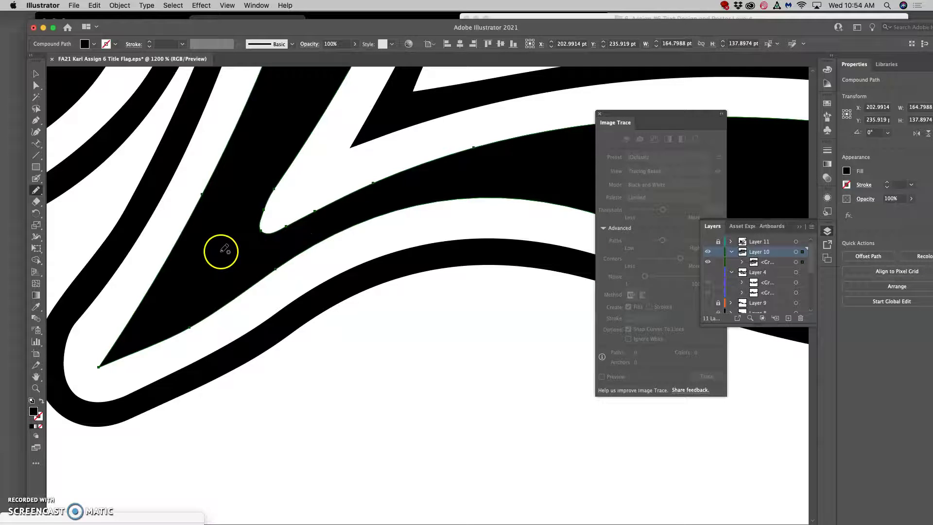
{"action": "left_click", "coordinate": [179, 307], "text": "super"}
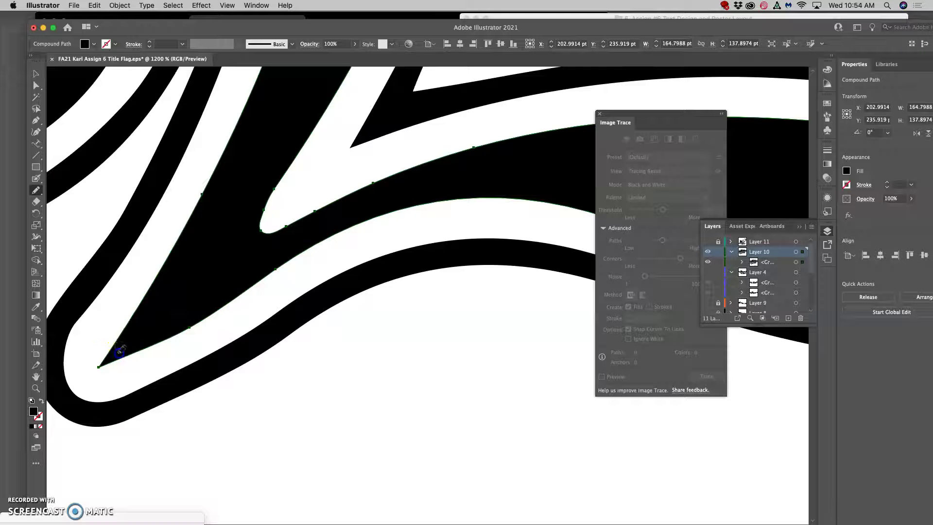
{"action": "left_click_drag", "start_coordinate": [138, 352], "coordinate": [140, 345]}
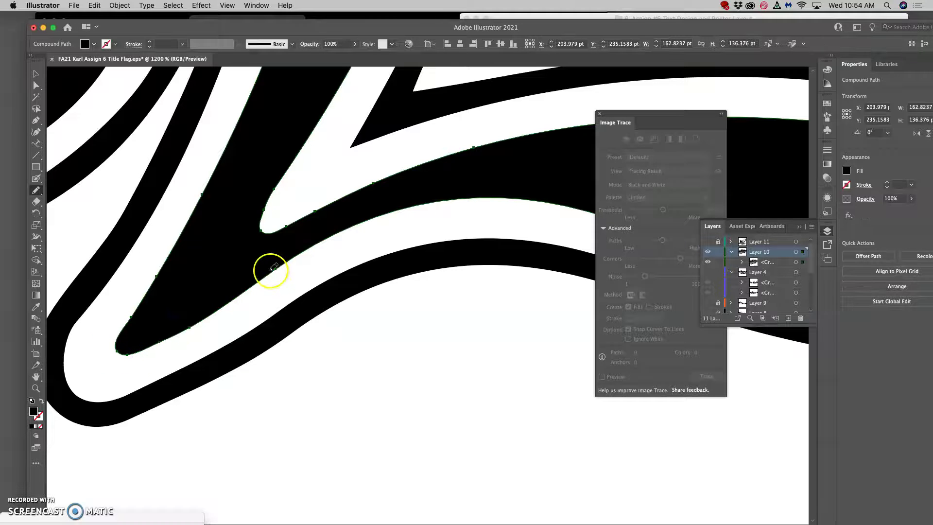
- Smooth the black border around the "c"'s upper curl, rounding its outer bend and the inner curve below the hook
{"action": "scroll", "coordinate": [271, 269], "scroll_direction": "right", "scroll_amount": 4}
{"action": "scroll", "coordinate": [268, 273], "scroll_direction": "up", "scroll_amount": 3}
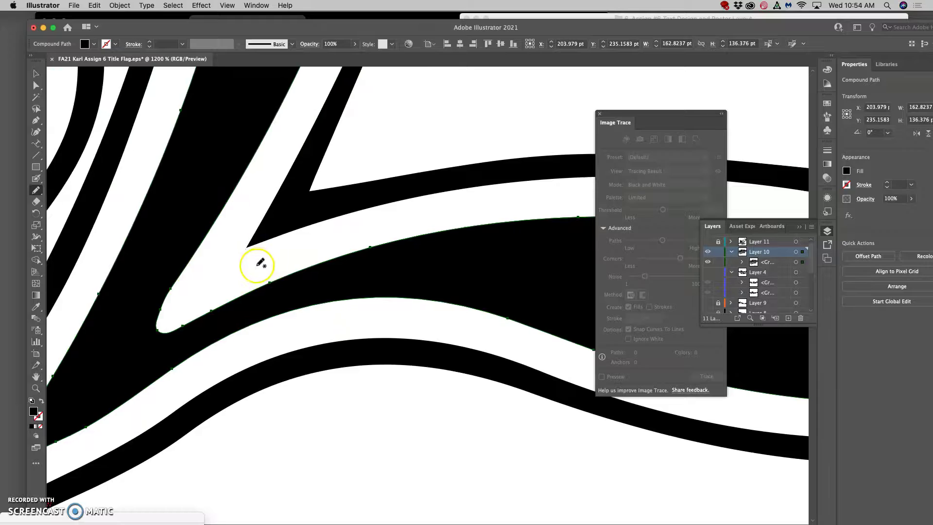
{"action": "scroll", "coordinate": [254, 265], "scroll_direction": "right", "scroll_amount": 6}
{"action": "scroll", "coordinate": [254, 267], "scroll_direction": "right", "scroll_amount": 10}
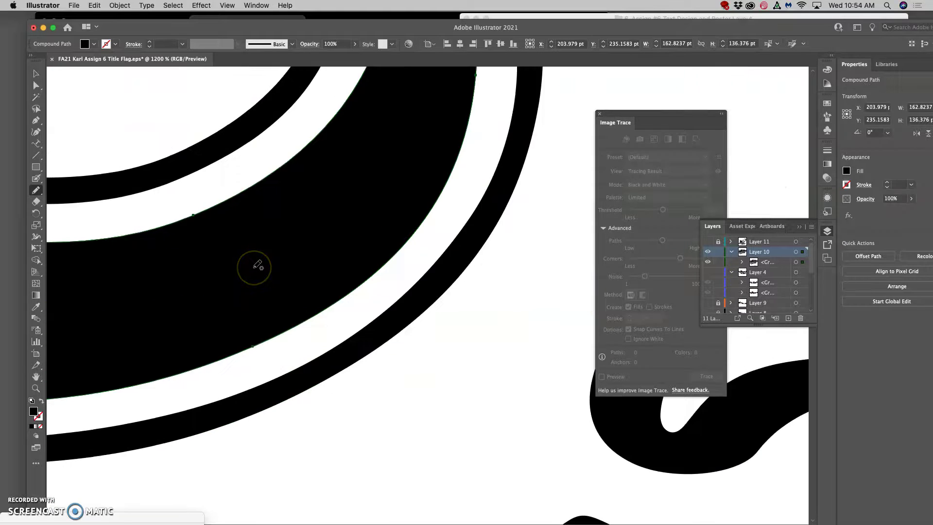
{"action": "scroll", "coordinate": [257, 265], "scroll_direction": "up", "scroll_amount": 10}
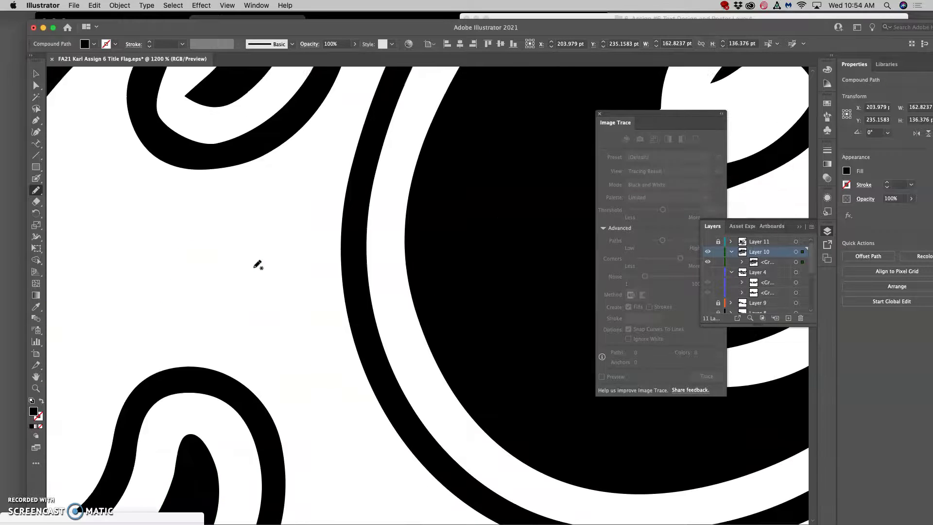
{"action": "left_click", "coordinate": [204, 184], "text": "super"}
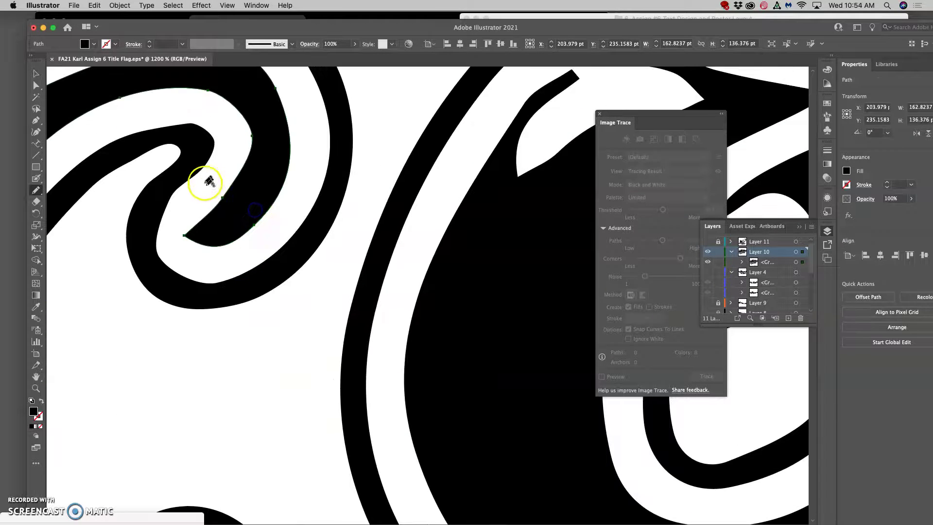
{"action": "left_click", "coordinate": [121, 154]}
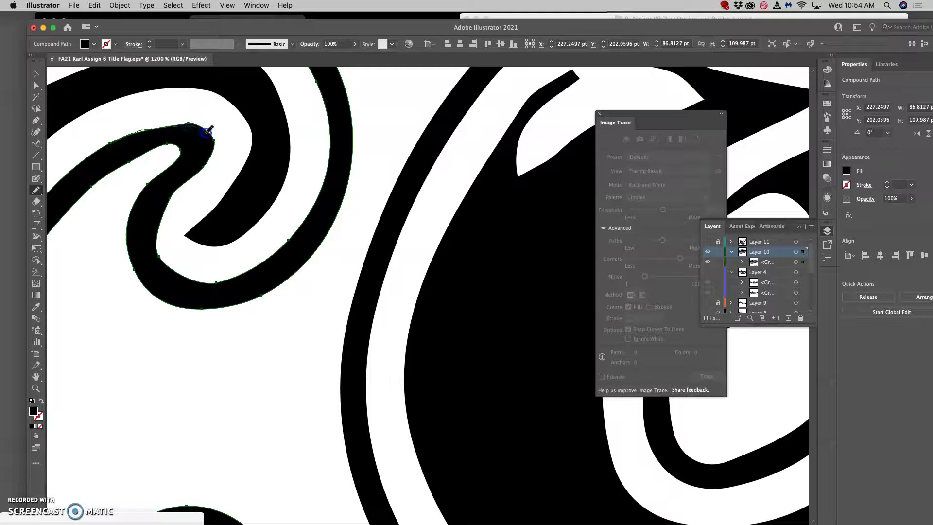
{"action": "left_click_drag", "start_coordinate": [206, 132], "coordinate": [214, 140]}
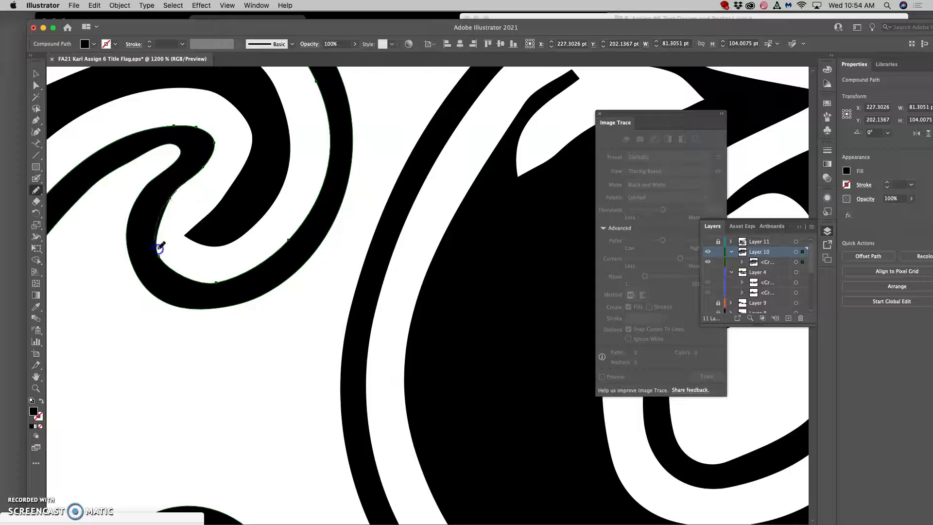
{"action": "left_click_drag", "start_coordinate": [207, 284], "coordinate": [215, 282]}
- Round the pointed tip of the black fill inside the "c"'s upper curl
{"action": "left_click", "coordinate": [209, 238], "text": "super"}
{"action": "left_click_drag", "start_coordinate": [223, 198], "coordinate": [222, 201]}
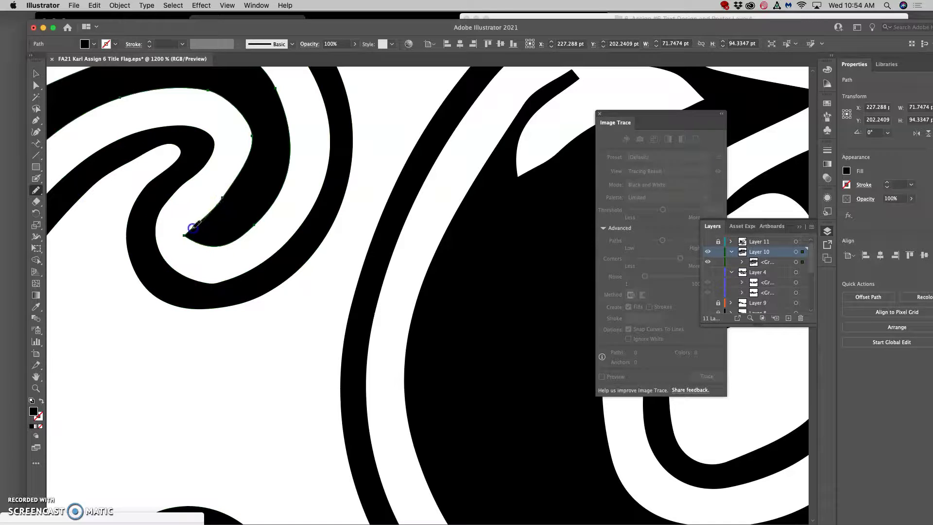
{"action": "left_click_drag", "start_coordinate": [237, 238], "coordinate": [245, 233]}
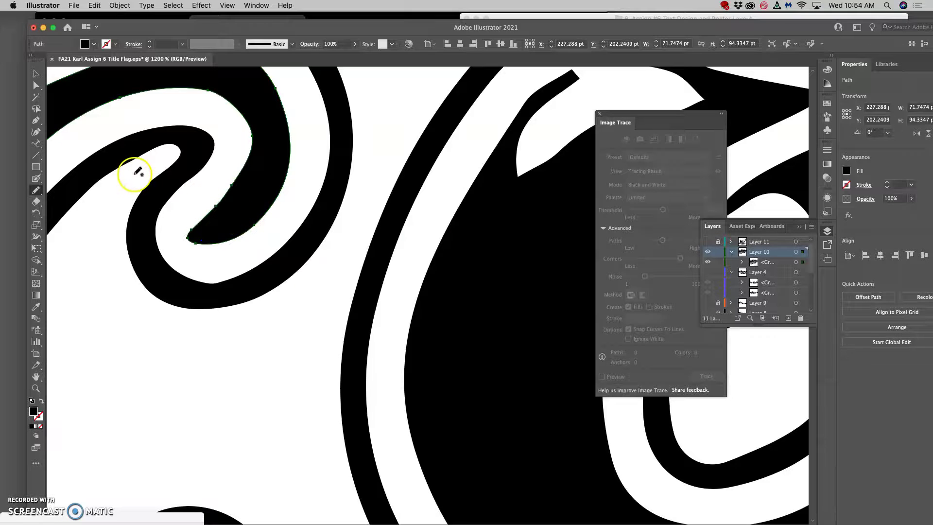
- Smooth the inner edge of the black border leading into the hook of the "c"'s upper curl
{"action": "left_click", "coordinate": [117, 166], "text": "super"}
{"action": "left_click_drag", "start_coordinate": [117, 166], "coordinate": [93, 184]}
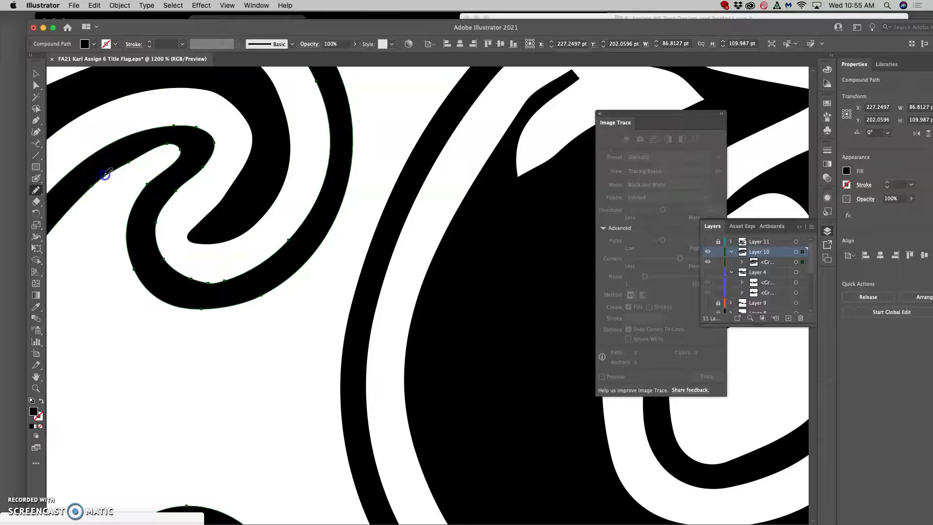
{"action": "left_click_drag", "start_coordinate": [167, 145], "coordinate": [171, 144]}
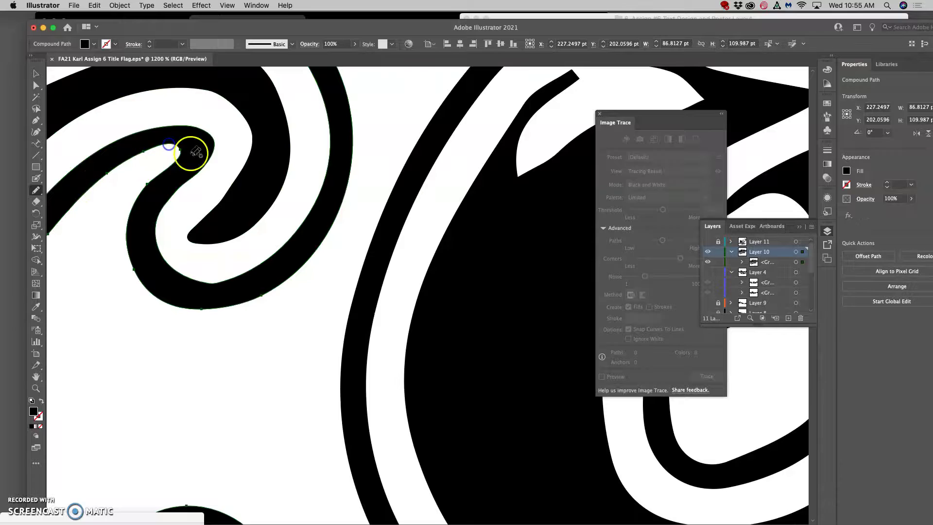
- Redraw the inner edge of the "c"'s black fill down to its curled tip as a smooth curve
{"action": "scroll", "coordinate": [179, 187], "scroll_direction": "left", "scroll_amount": 5}
{"action": "scroll", "coordinate": [200, 196], "scroll_direction": "up", "scroll_amount": 1}
{"action": "scroll", "coordinate": [203, 193], "scroll_direction": "up", "scroll_amount": 3}
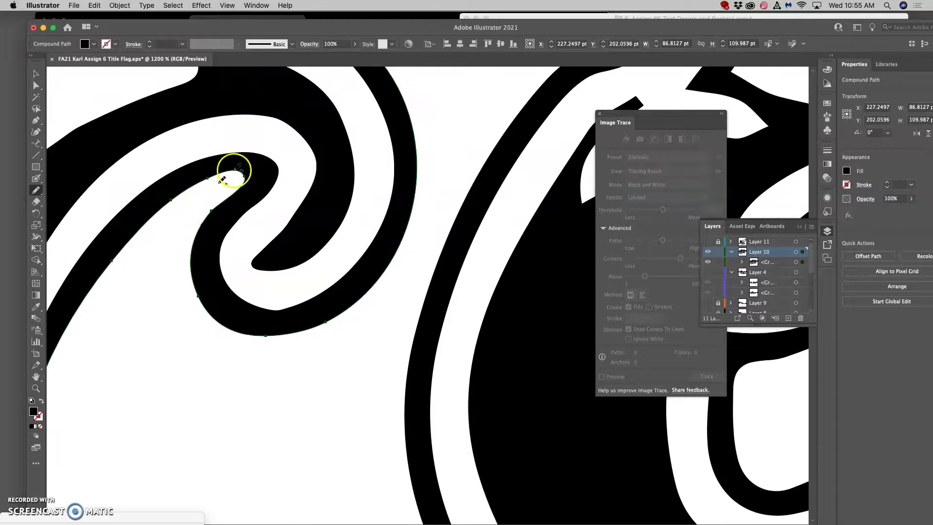
{"action": "left_click", "coordinate": [319, 166]}
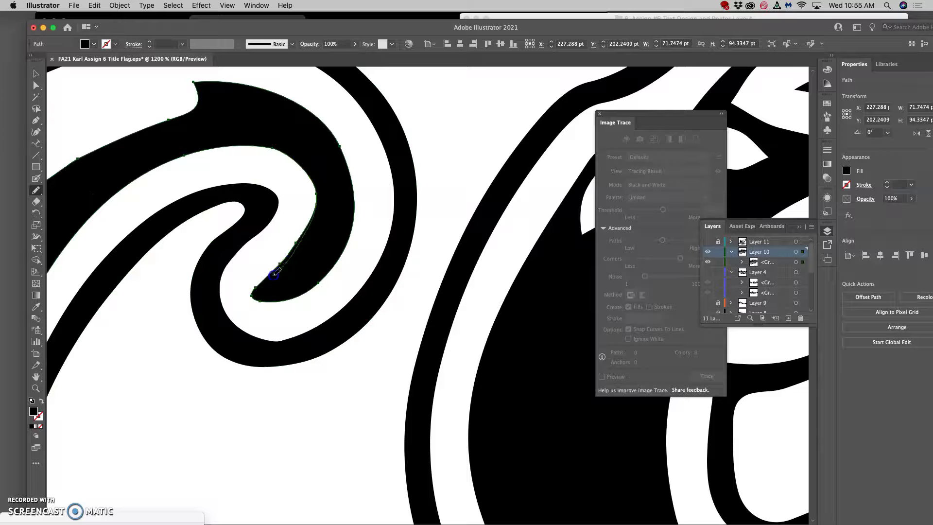
{"action": "left_click_drag", "start_coordinate": [252, 291], "coordinate": [250, 292]}
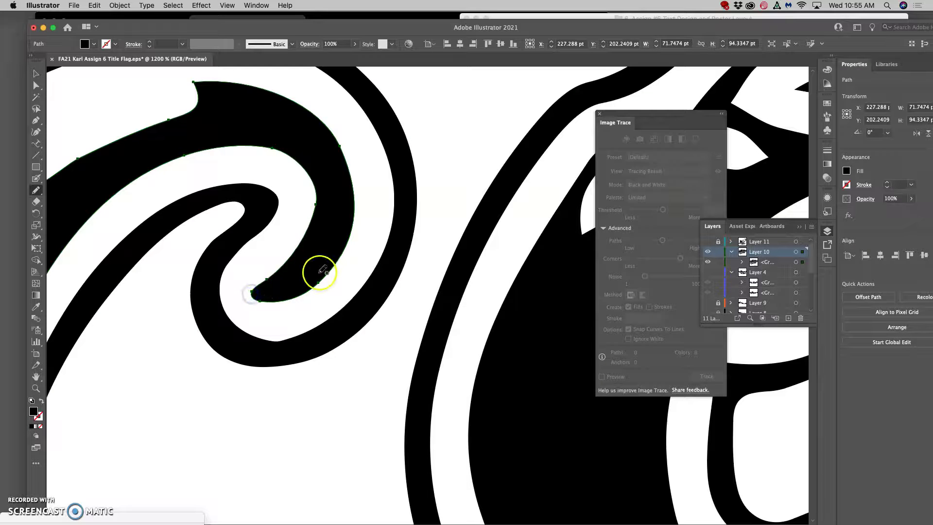
- Redraw the left outer edge of the "o"'s black fill as one smooth curve from the highlight down the side
{"action": "scroll", "coordinate": [342, 249], "scroll_direction": "right", "scroll_amount": 10}
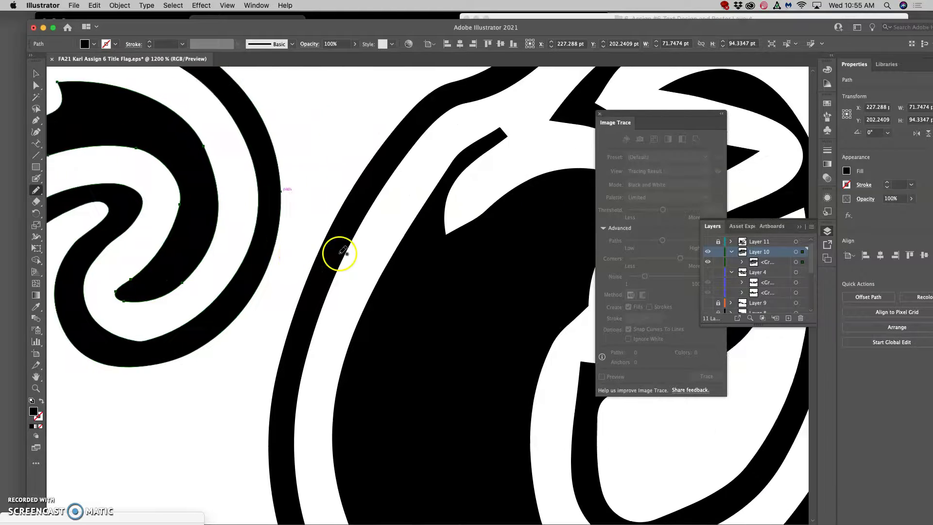
{"action": "scroll", "coordinate": [340, 254], "scroll_direction": "up", "scroll_amount": 5}
{"action": "scroll", "coordinate": [340, 255], "scroll_direction": "down", "scroll_amount": 4}
{"action": "left_click", "coordinate": [322, 267], "text": "super"}
{"action": "left_click_drag", "start_coordinate": [340, 144], "coordinate": [308, 169]}
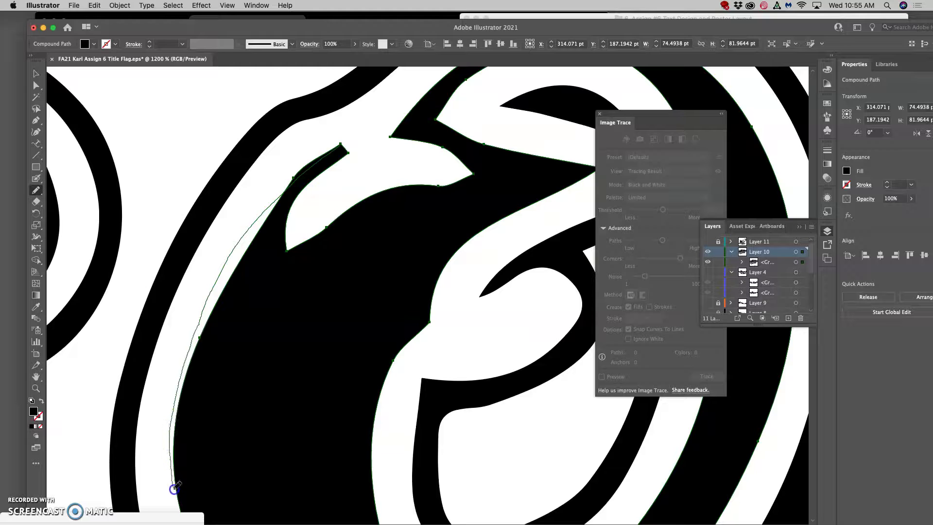
{"action": "left_click_drag", "start_coordinate": [179, 504], "coordinate": [179, 504]}
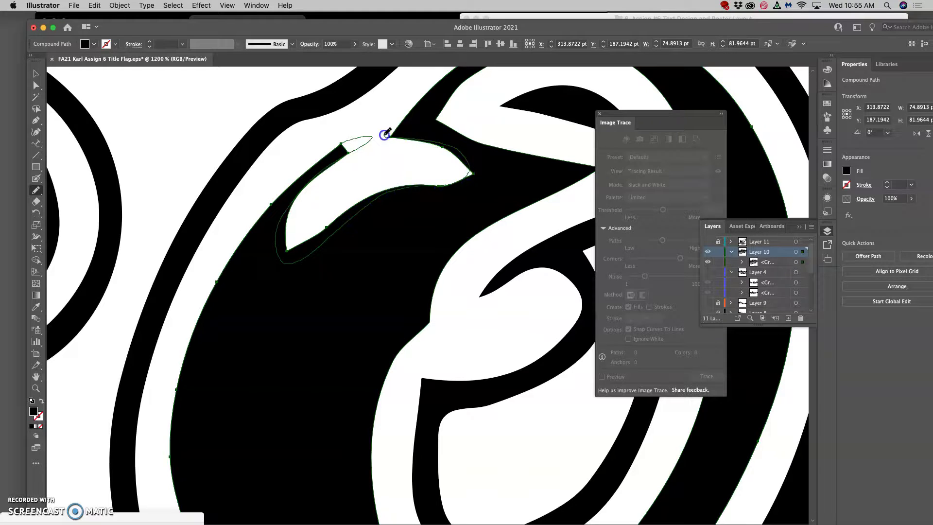
- Reshape the white highlight in the "o" with rounded ends and extend the thin black sliver above it
{"action": "left_click_drag", "start_coordinate": [442, 76], "coordinate": [446, 74]}
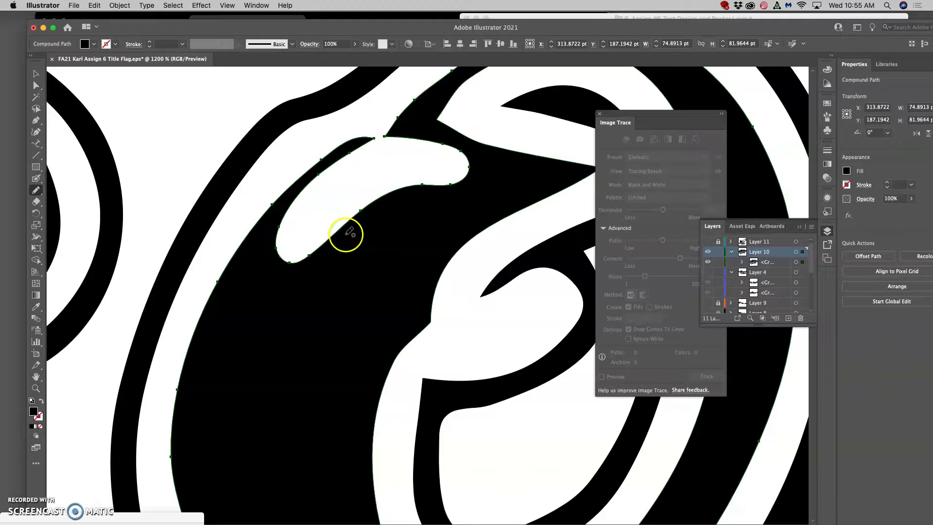
{"action": "key", "text": "super+minus"}
{"action": "key", "text": "super+minus"}
{"action": "key", "text": "super+minus"}
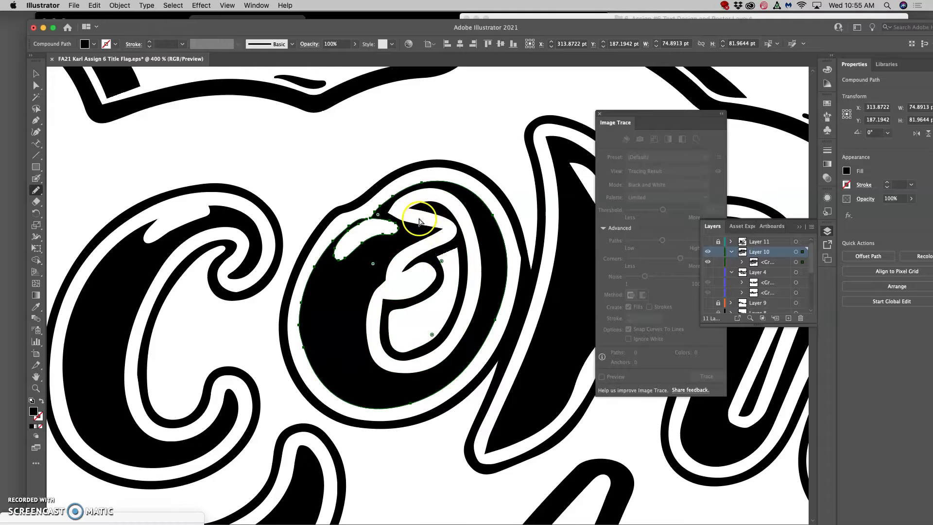
- Round the sharp upper-left corner of the white band around the "o"'s inner loop
{"action": "key", "text": "super+equal"}
{"action": "key", "text": "super+equal"}
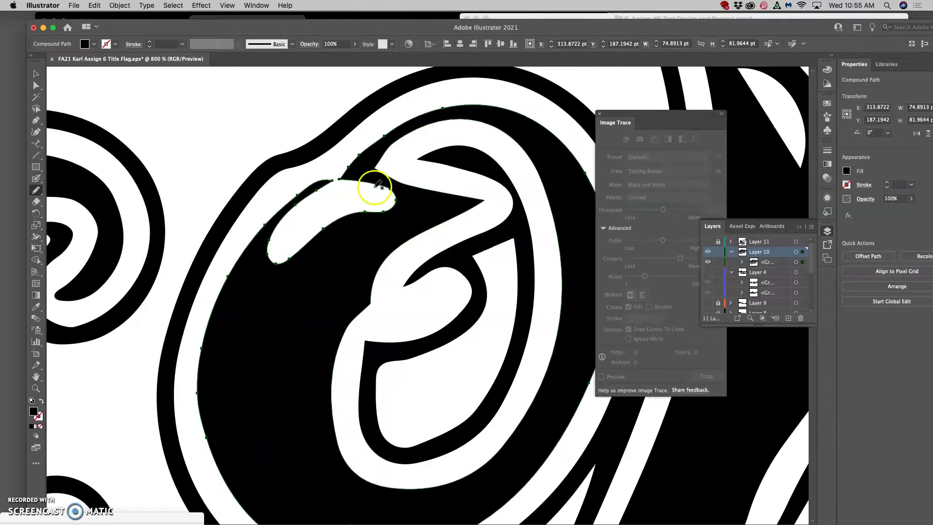
{"action": "scroll", "coordinate": [371, 191], "scroll_direction": "right", "scroll_amount": 6}
{"action": "mouse_move", "coordinate": [279, 164]}
{"action": "left_mouse_down"}
{"action": "mouse_move", "coordinate": [250, 154]}
{"action": "mouse_move", "coordinate": [268, 183]}
{"action": "left_mouse_up"}
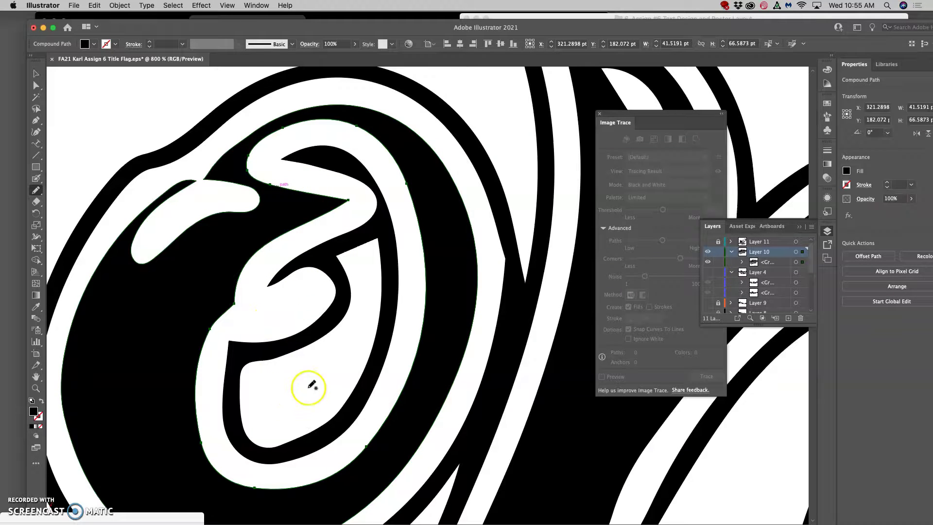
- Smooth the lower-left contour of the white counter inside the "o" with the Pencil and Smooth tools
{"action": "left_click", "coordinate": [249, 357], "text": "super"}
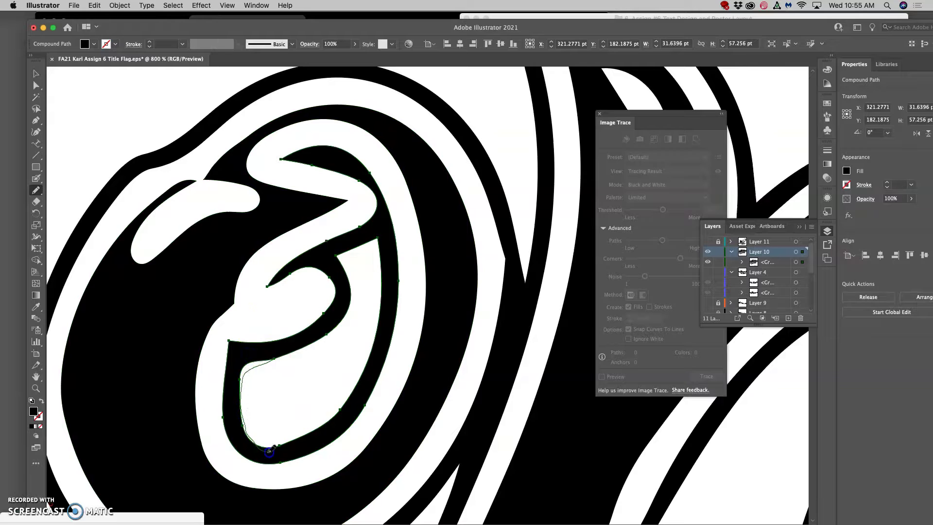
{"action": "left_click_drag", "start_coordinate": [330, 419], "coordinate": [340, 411]}
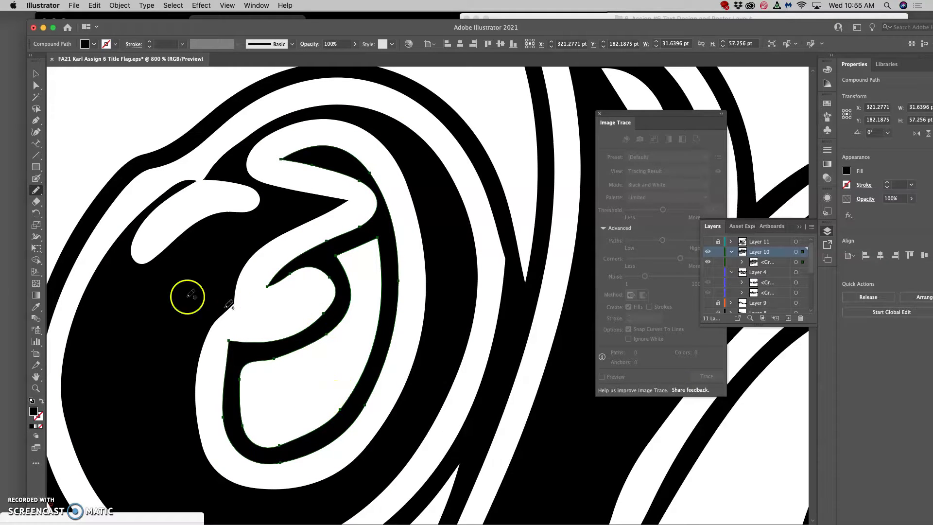
{"action": "mouse_move", "coordinate": [36, 193]}
{"action": "left_mouse_down"}
{"action": "mouse_move", "coordinate": [56, 191]}
{"action": "mouse_move", "coordinate": [69, 217]}
{"action": "left_mouse_up"}
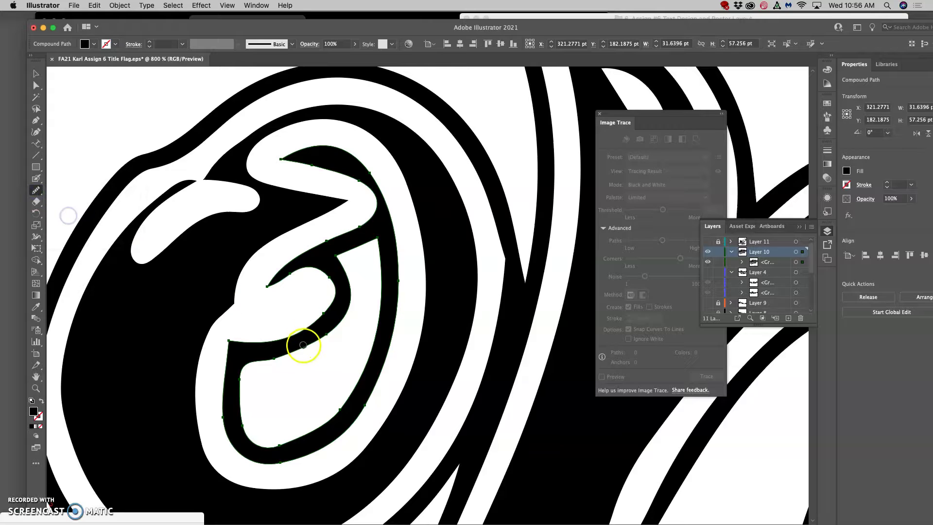
{"action": "mouse_move", "coordinate": [246, 399]}
{"action": "left_mouse_down"}
{"action": "mouse_move", "coordinate": [336, 325]}
{"action": "mouse_move", "coordinate": [348, 329]}
{"action": "mouse_move", "coordinate": [333, 431]}
{"action": "mouse_move", "coordinate": [294, 438]}
{"action": "left_mouse_up"}
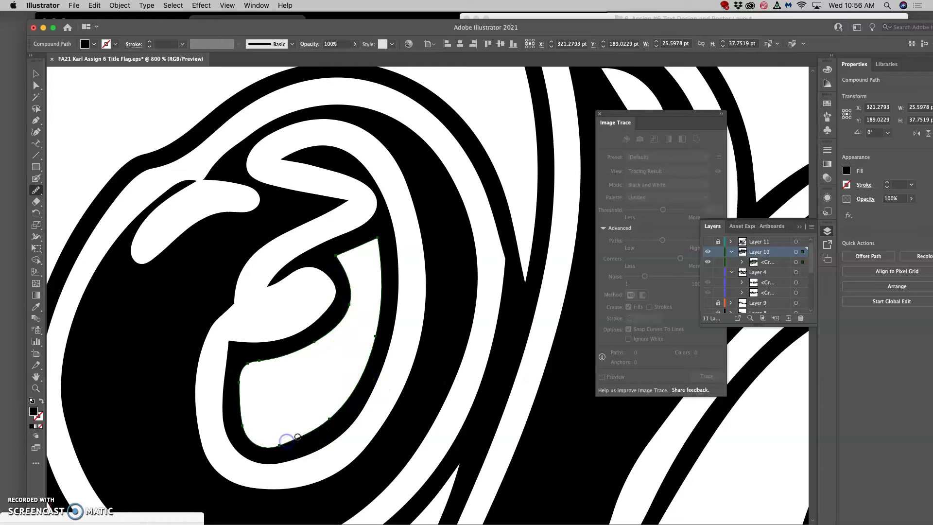
- Smooth the kink on the "o"'s right border where it meets the border of the "m"
{"action": "scroll", "coordinate": [381, 282], "scroll_direction": "right", "scroll_amount": 1}
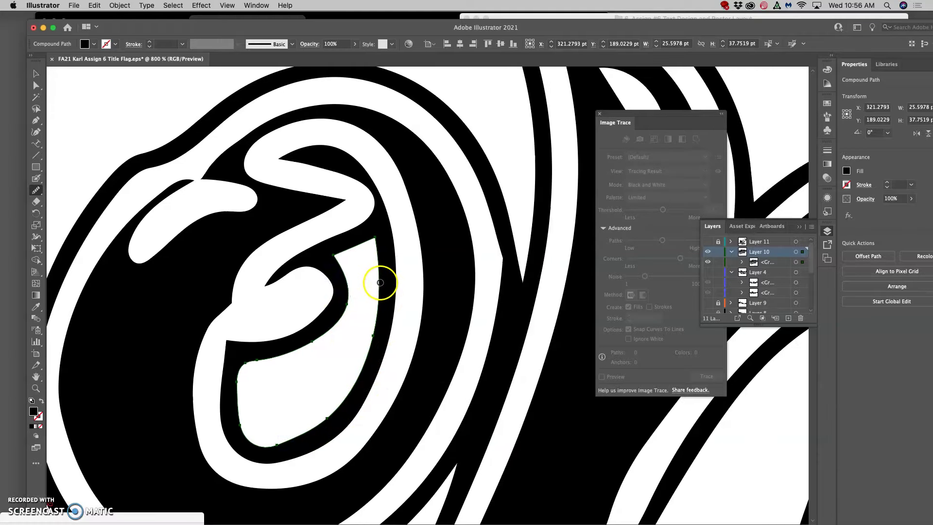
{"action": "left_click", "coordinate": [500, 224], "text": "super"}
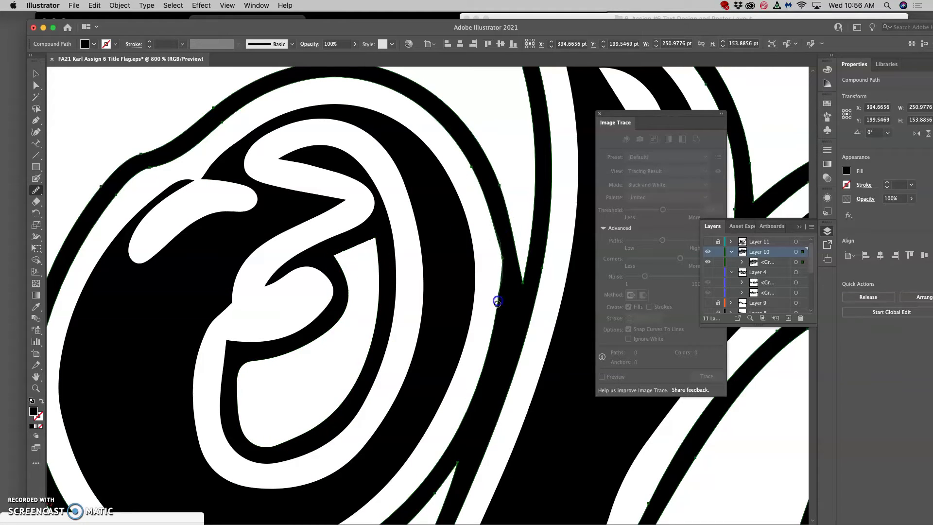
{"action": "left_click_drag", "start_coordinate": [497, 302], "coordinate": [491, 330]}
{"action": "mouse_move", "coordinate": [489, 209]}
{"action": "left_mouse_down"}
{"action": "mouse_move", "coordinate": [508, 300]}
{"action": "mouse_move", "coordinate": [479, 199]}
{"action": "mouse_move", "coordinate": [484, 329]}
{"action": "left_mouse_up"}
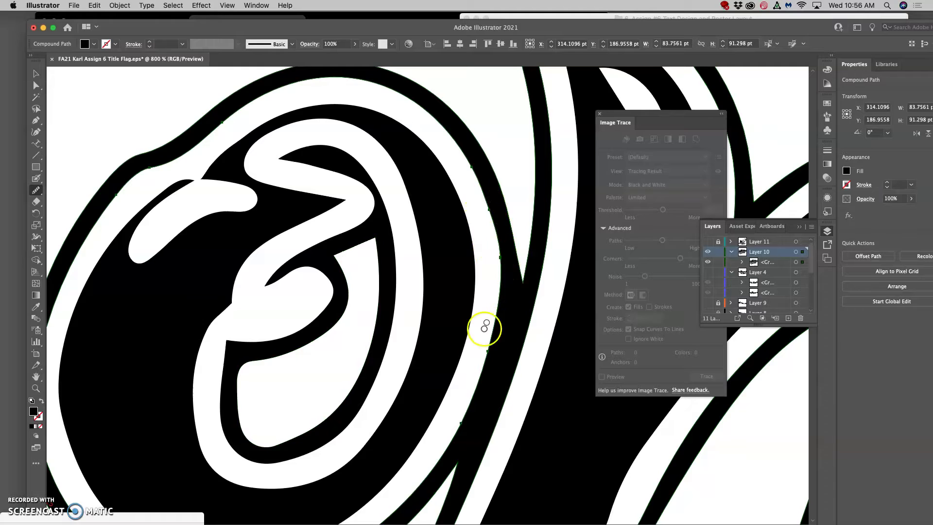
- Round the pointed lower-left tip of the "m"'s black fill with the Pencil tool
{"action": "scroll", "coordinate": [484, 328], "scroll_direction": "down", "scroll_amount": 5}
{"action": "scroll", "coordinate": [474, 347], "scroll_direction": "right", "scroll_amount": 2}
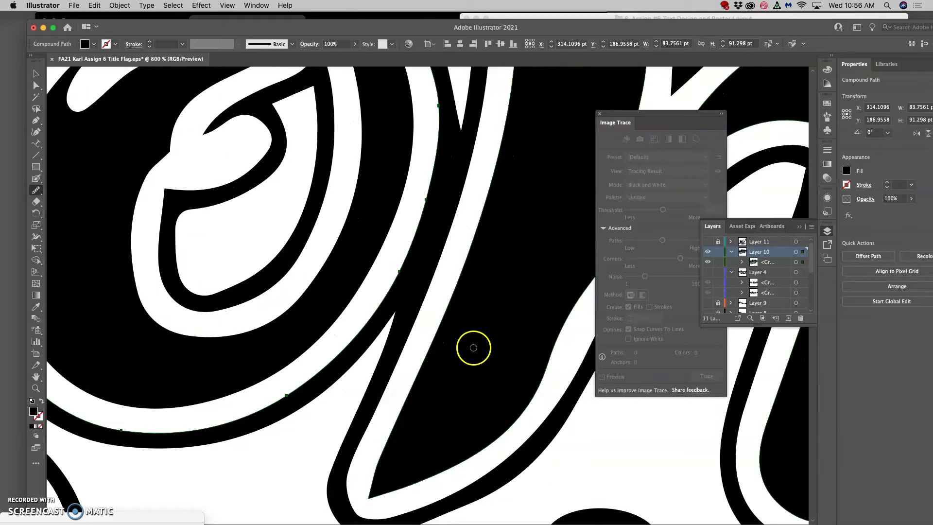
{"action": "scroll", "coordinate": [453, 339], "scroll_direction": "down", "scroll_amount": 2}
{"action": "left_click", "coordinate": [459, 344], "text": "super"}
{"action": "mouse_move", "coordinate": [364, 418]}
{"action": "left_mouse_down"}
{"action": "mouse_move", "coordinate": [372, 391]}
{"action": "mouse_move", "coordinate": [381, 402]}
{"action": "mouse_move", "coordinate": [375, 396]}
{"action": "mouse_move", "coordinate": [359, 414]}
{"action": "mouse_move", "coordinate": [384, 428]}
{"action": "left_mouse_up"}
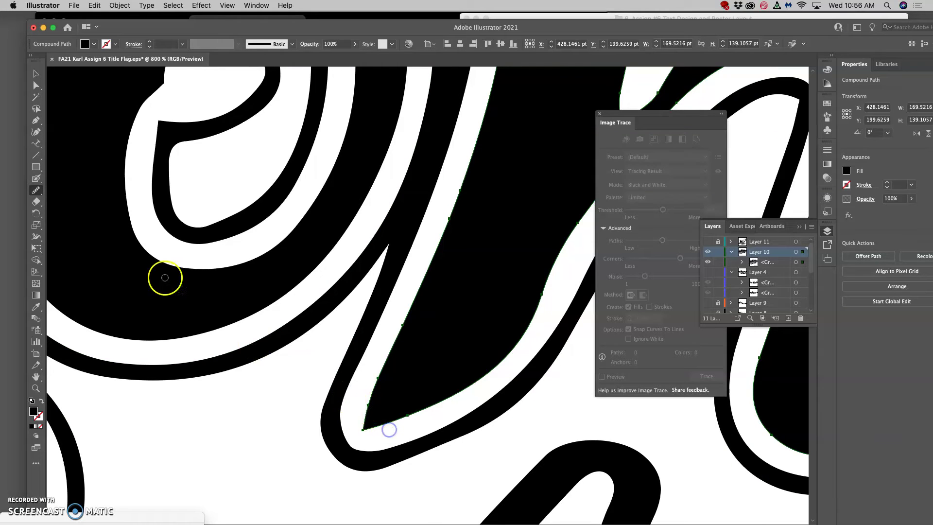
{"action": "mouse_move", "coordinate": [37, 191]}
{"action": "left_mouse_down"}
{"action": "mouse_move", "coordinate": [62, 194]}
{"action": "mouse_move", "coordinate": [63, 202]}
{"action": "left_mouse_up"}
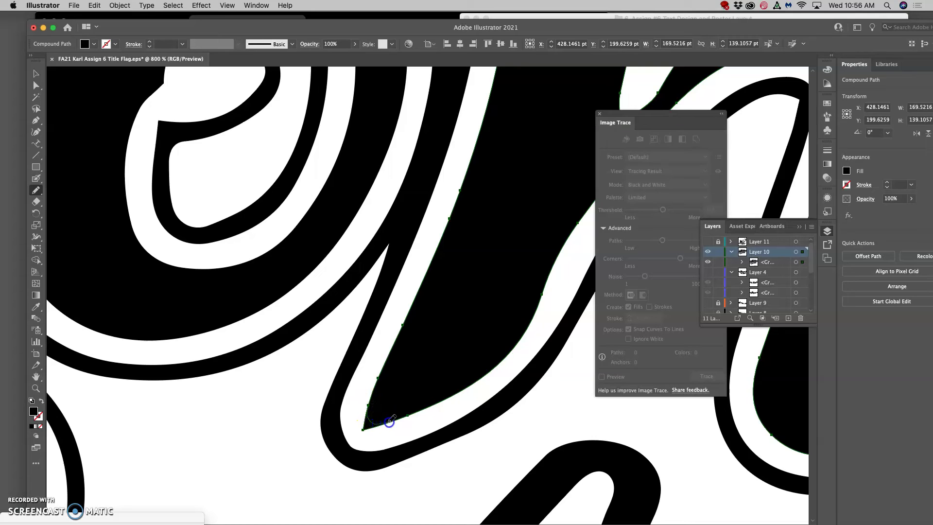
{"action": "left_click_drag", "start_coordinate": [397, 419], "coordinate": [417, 416]}
{"action": "scroll", "coordinate": [420, 410], "scroll_direction": "up", "scroll_amount": 5}
{"action": "scroll", "coordinate": [421, 410], "scroll_direction": "right", "scroll_amount": 3}
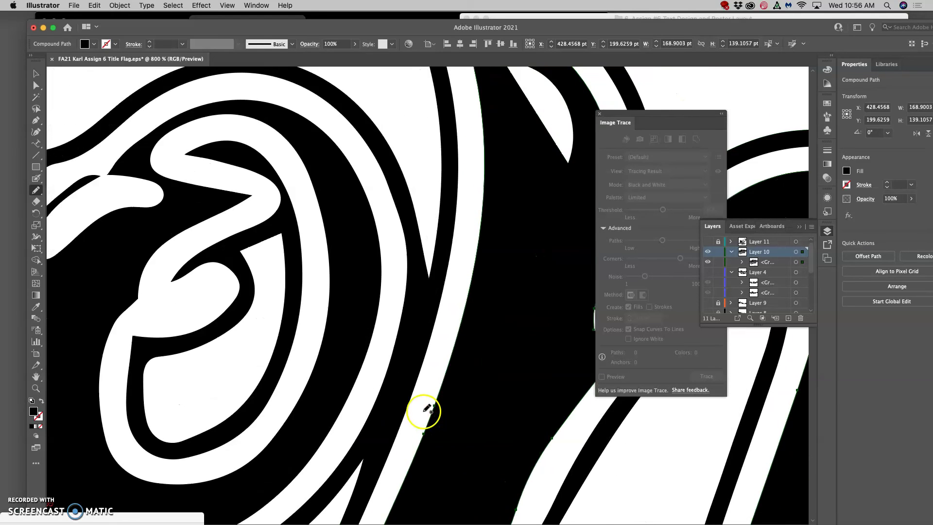